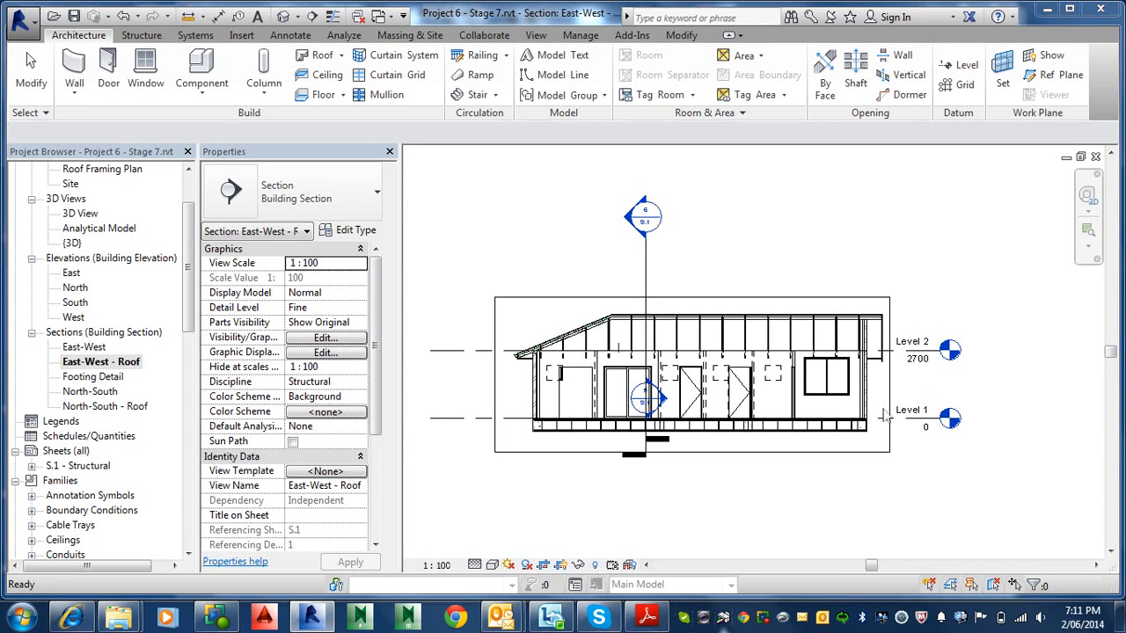
Step: Switch to the structural notes PDF in Adobe Reader and read the "Create a Schedule of Quantities" instructions on page 28
click(647, 618)
scroll(607, 448, up, 5)
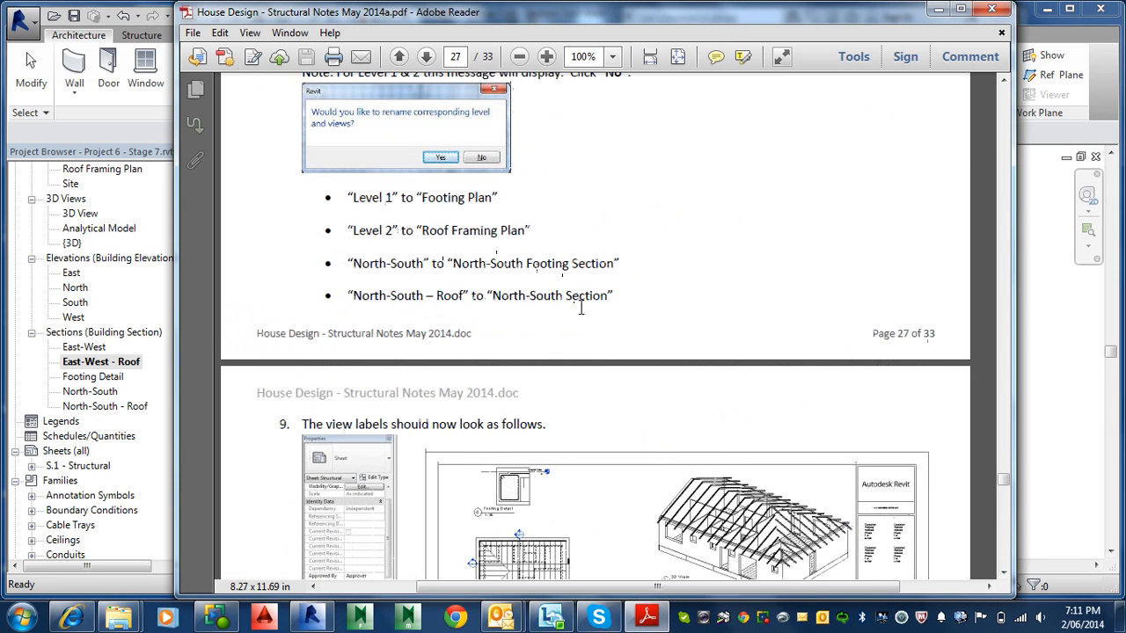
scroll(580, 304, down, 8)
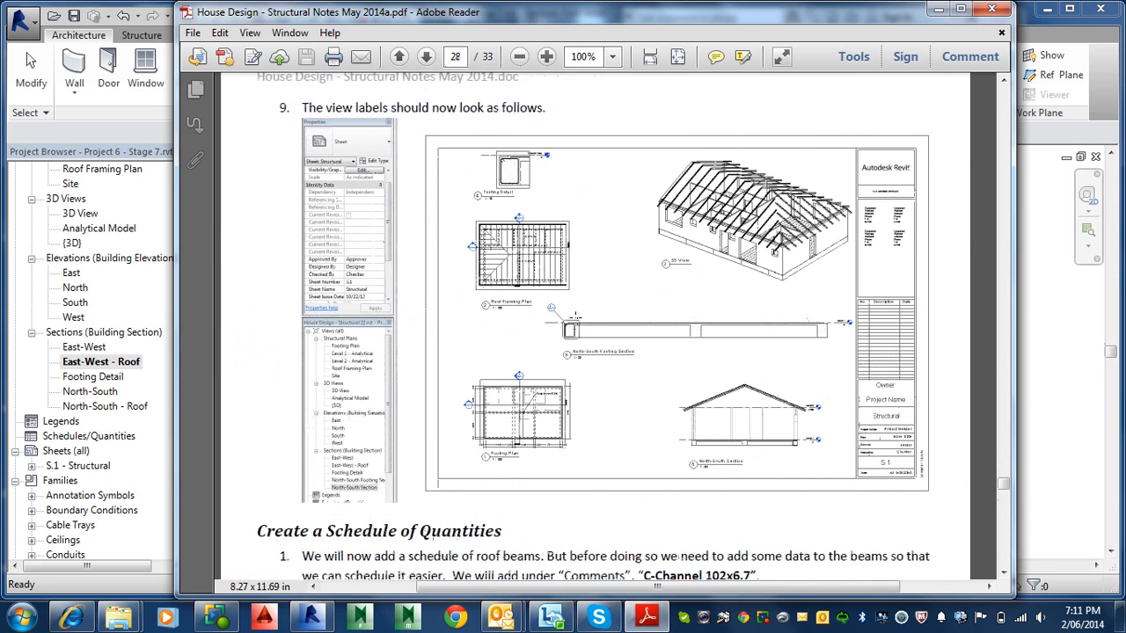
scroll(454, 495, down, 2)
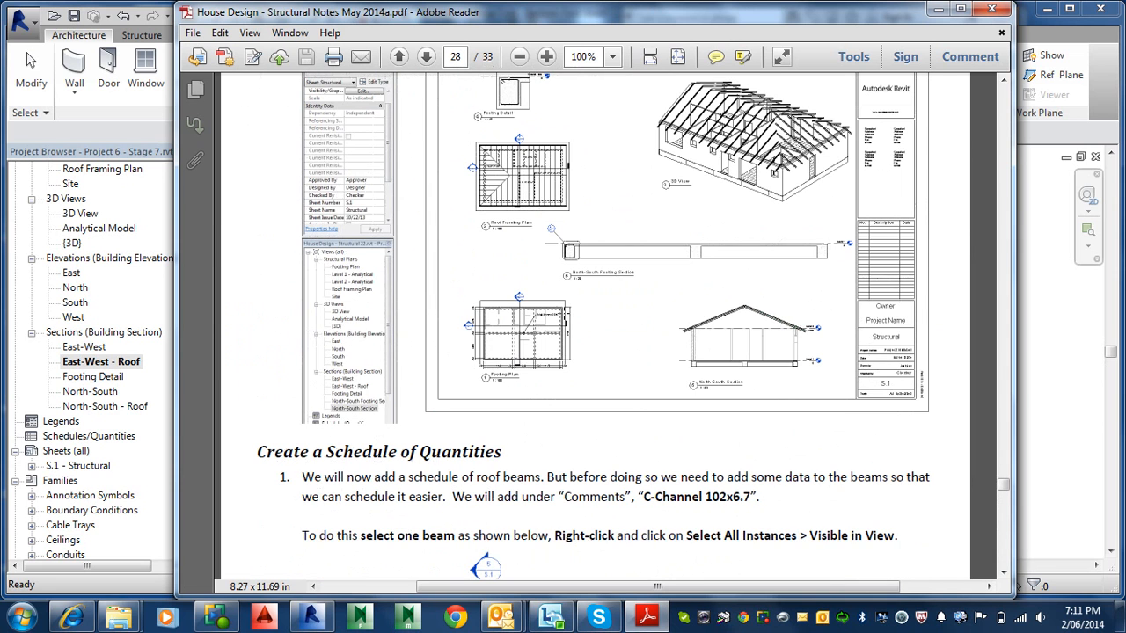
scroll(626, 484, up, 2)
scroll(626, 483, down, 9)
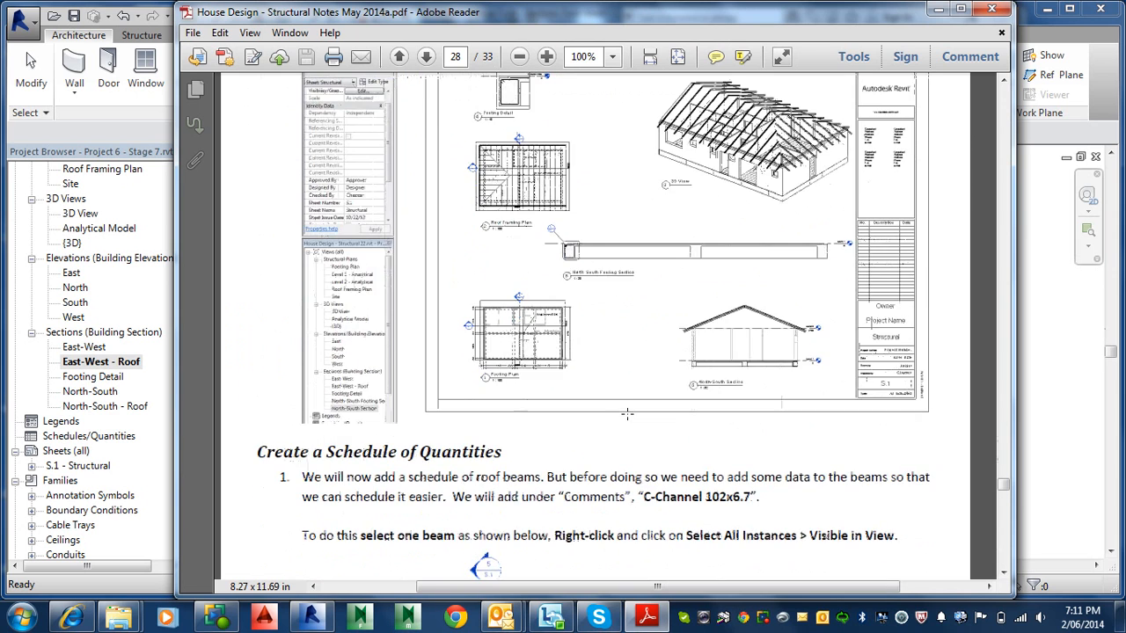
scroll(609, 385, up, 3)
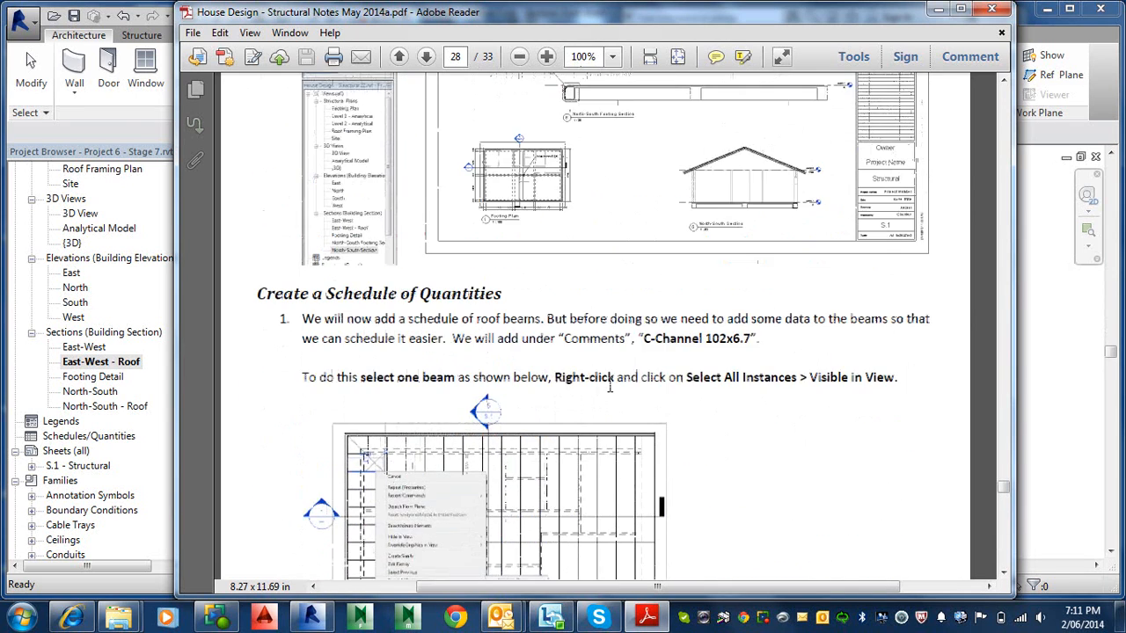
scroll(608, 385, down, 4)
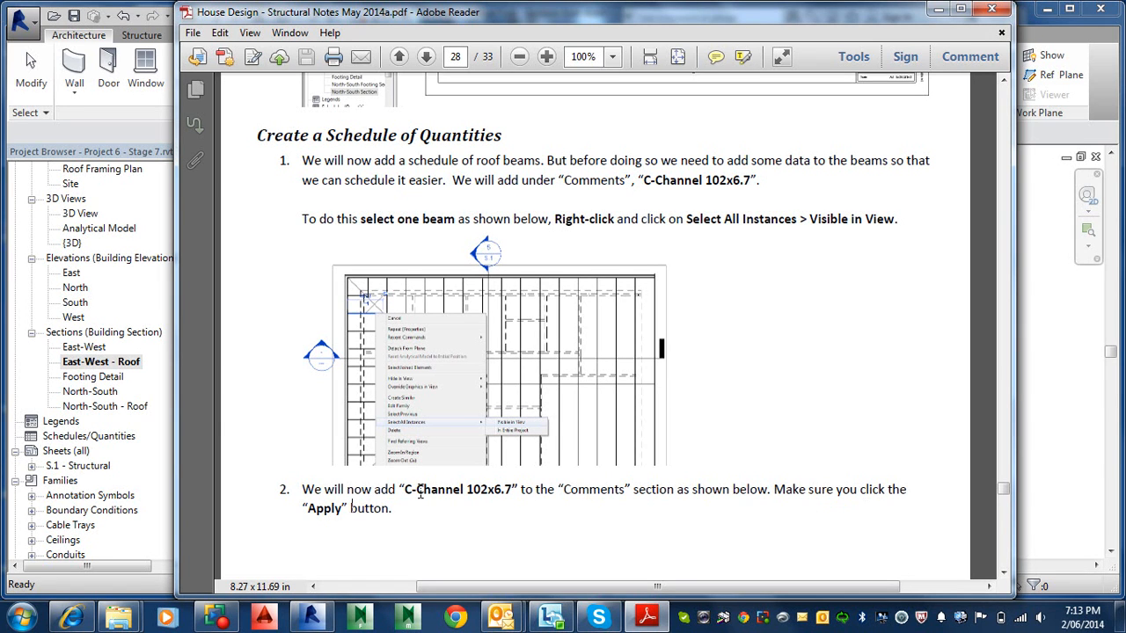
Step: Copy the text "C-Channel 102x6.7" from instruction 2 in the notes
drag(404, 489, 508, 489)
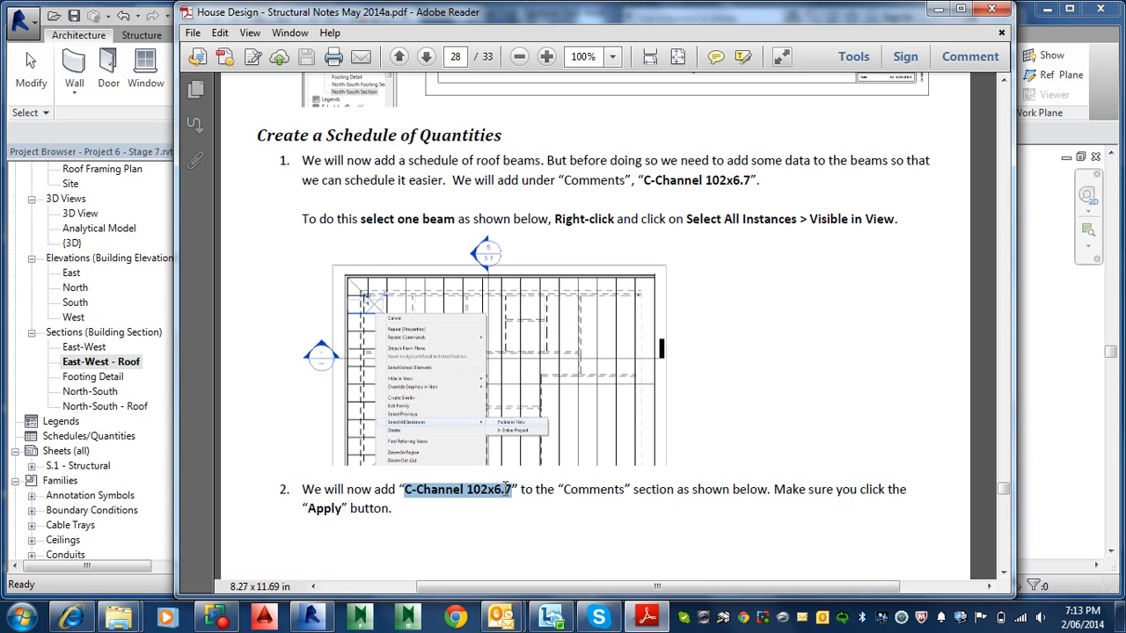
right_click(505, 496)
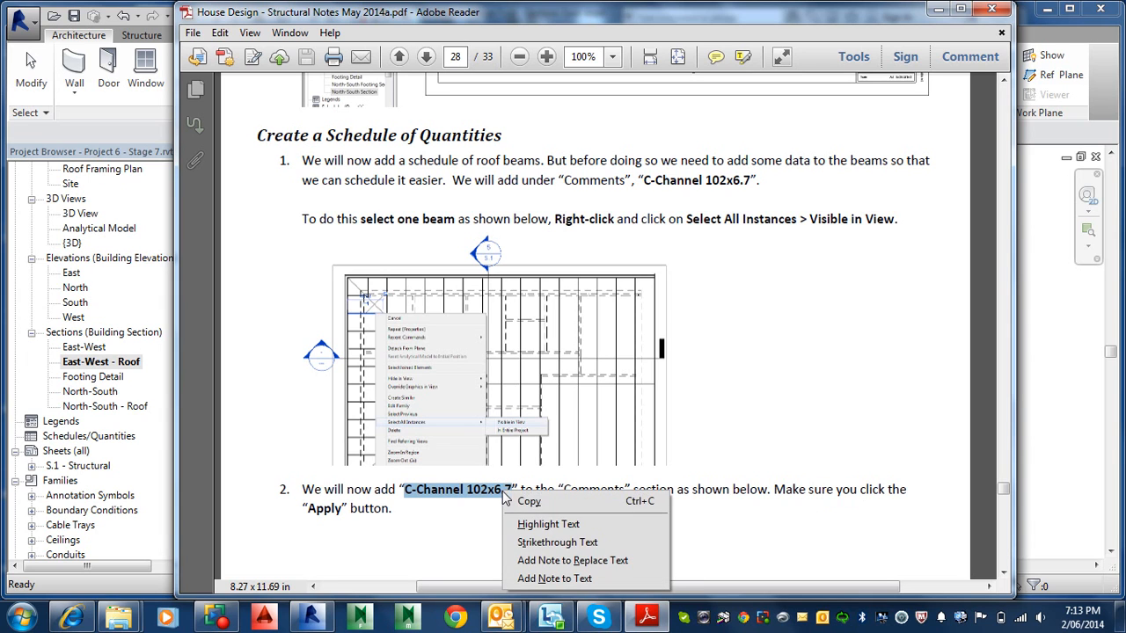
click(531, 502)
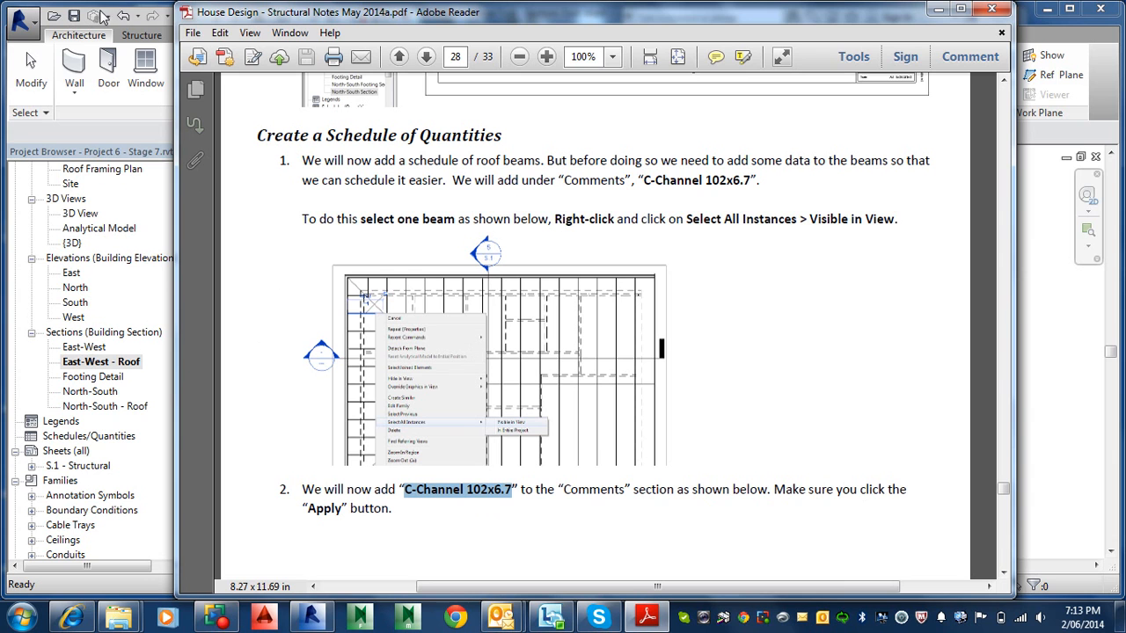
Step: Switch back to Revit and open the Roof Framing Plan structural plan view
click(1024, 17)
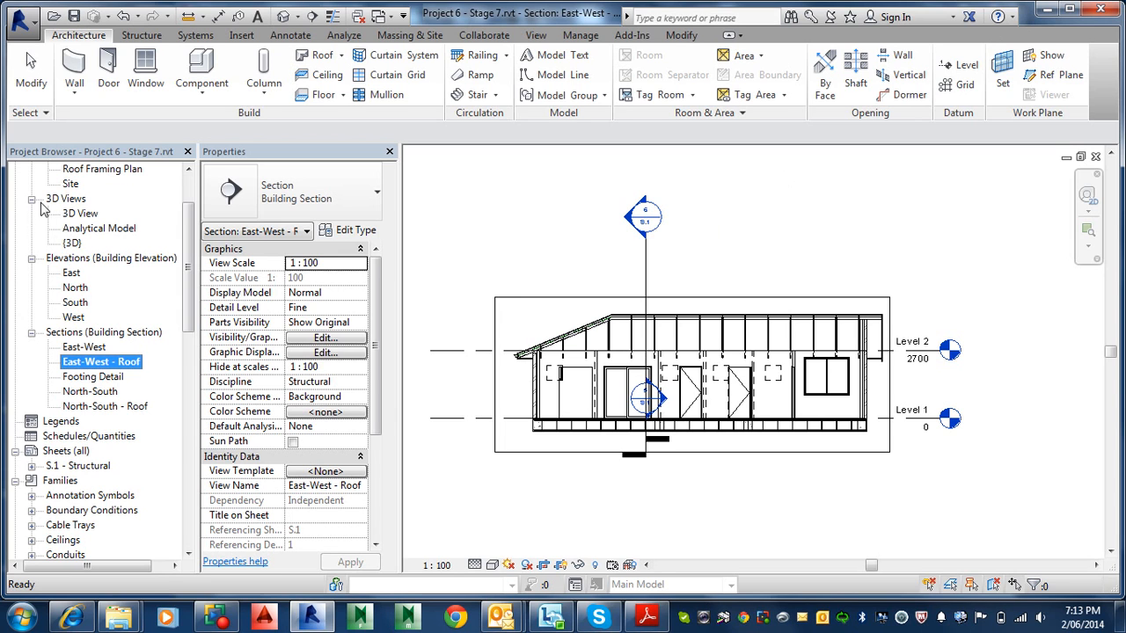
scroll(168, 220, up, 2)
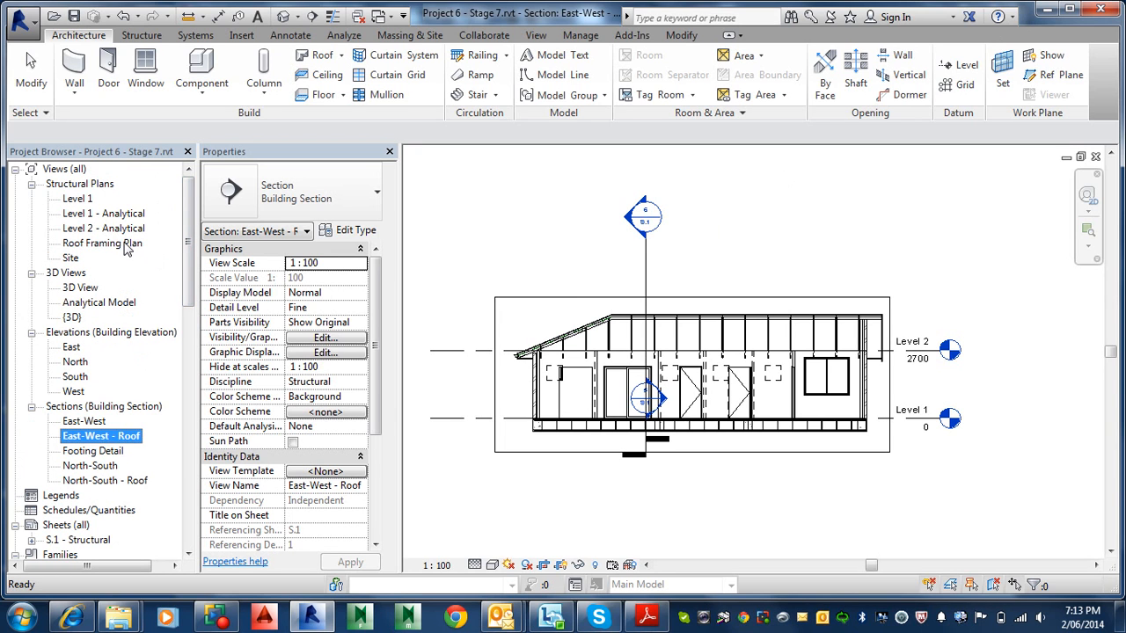
click(127, 249)
double_click(127, 249)
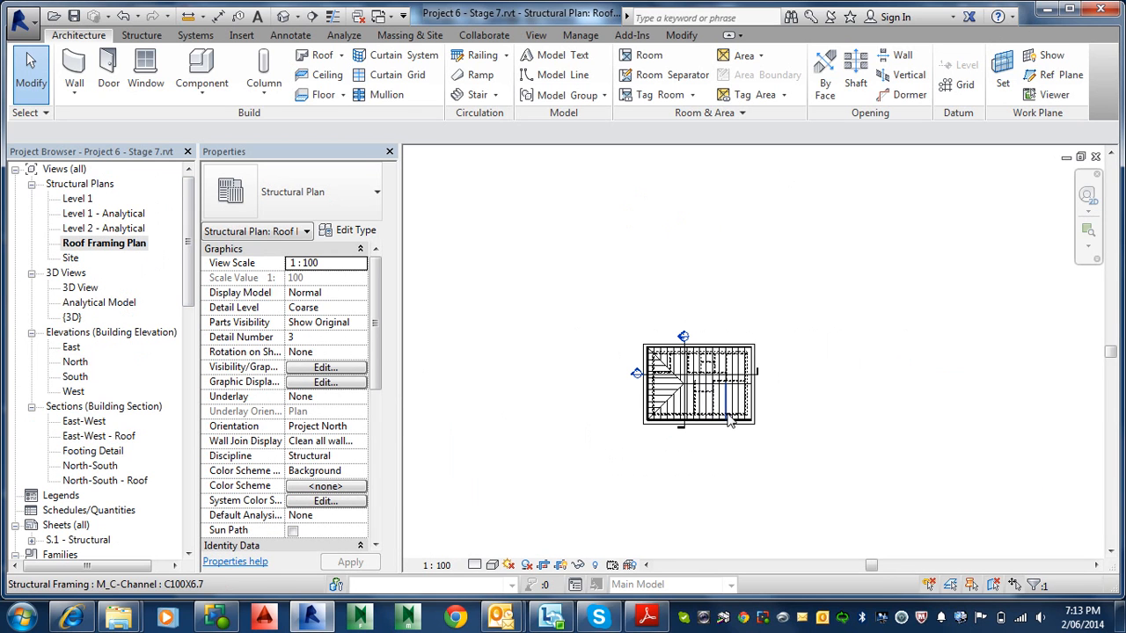
Step: Select one M_C-Channel C100X6.7 roof beam and extend the selection to all its instances visible in the view
scroll(694, 405, up, 6)
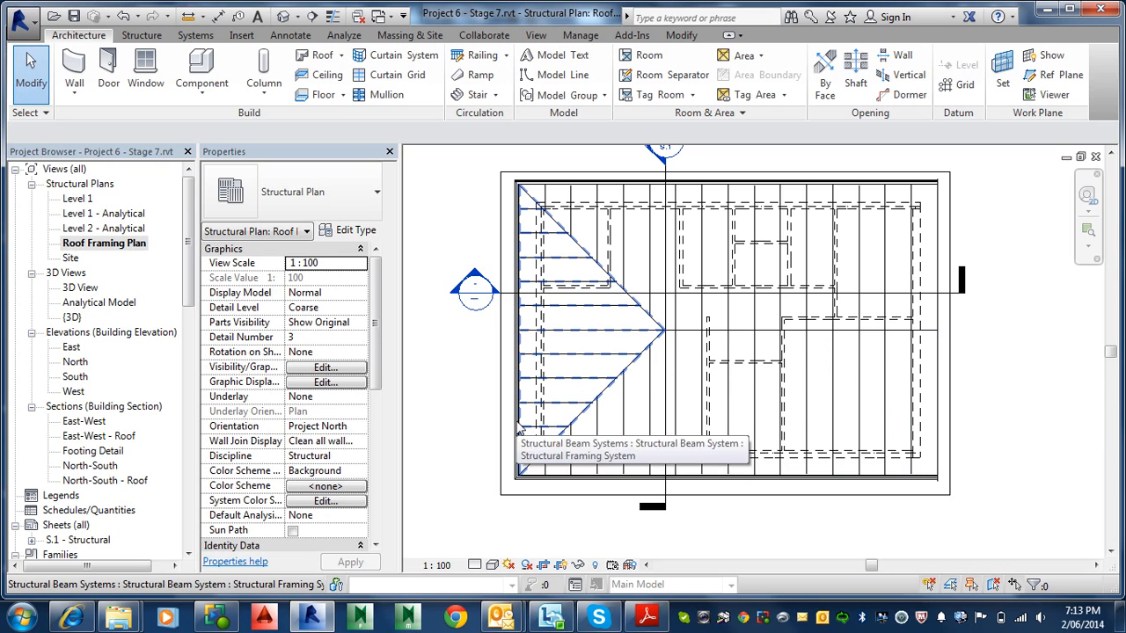
click(565, 410)
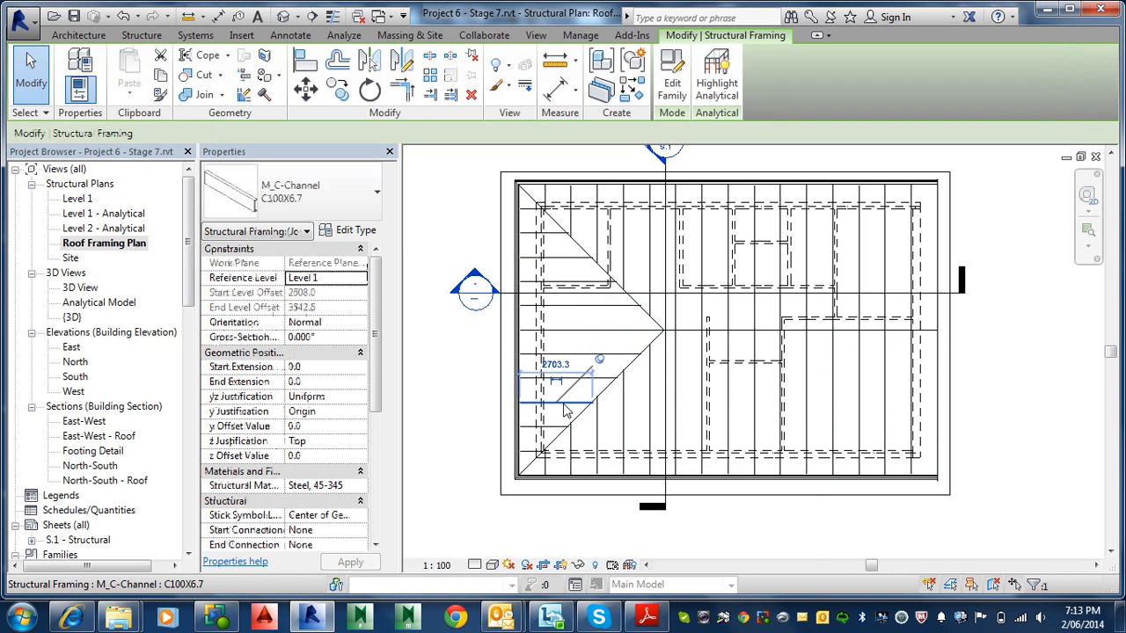
right_click(567, 410)
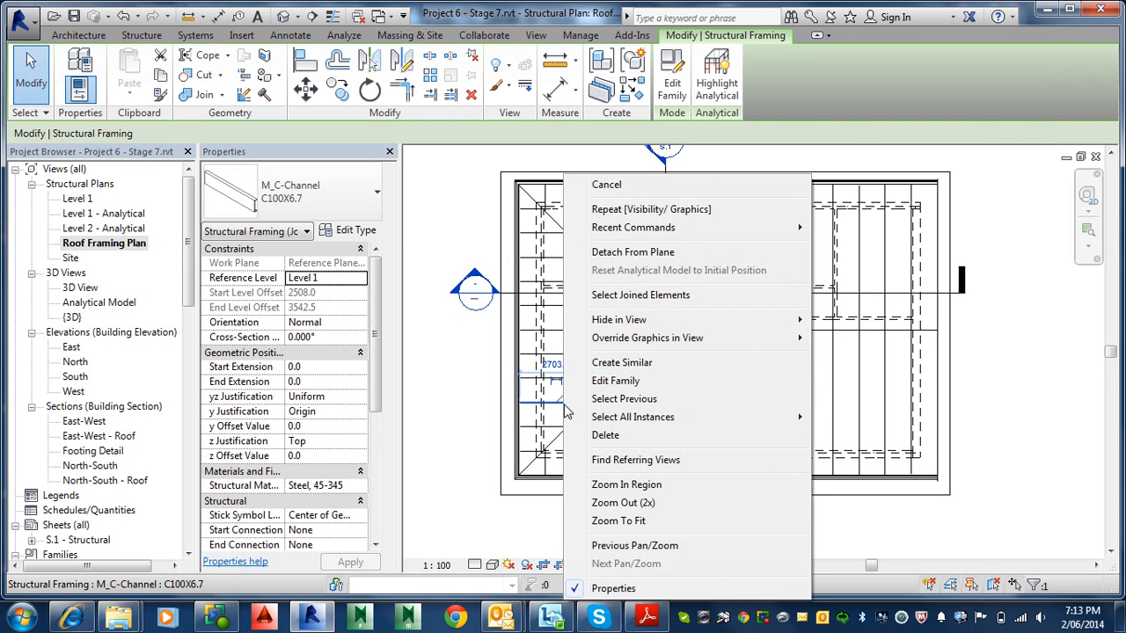
mouse_move(645, 420)
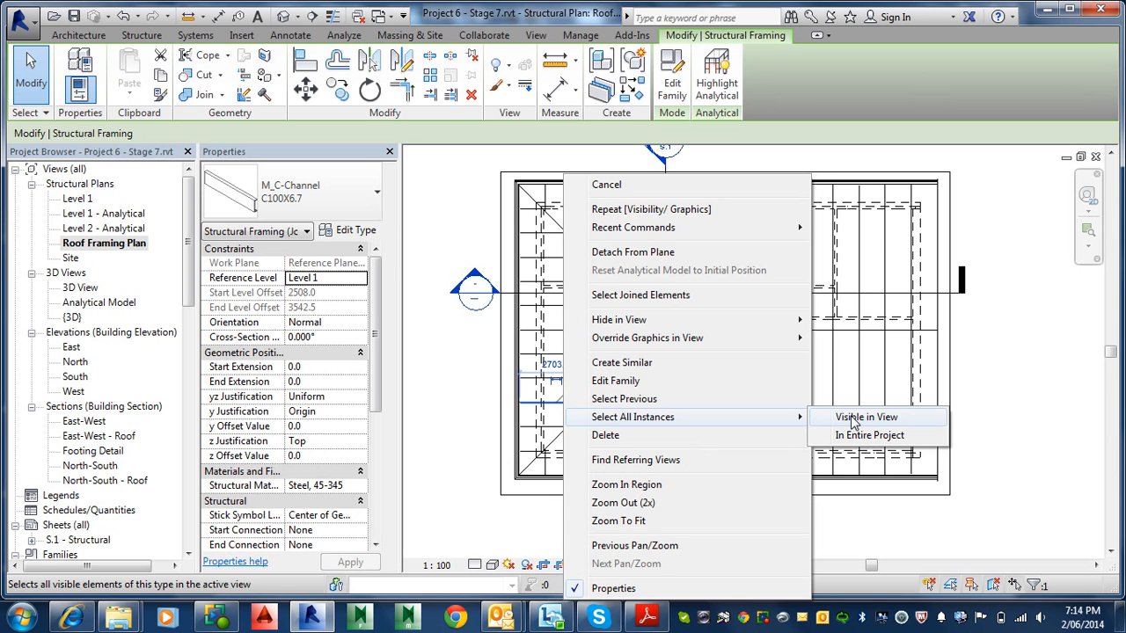
click(852, 422)
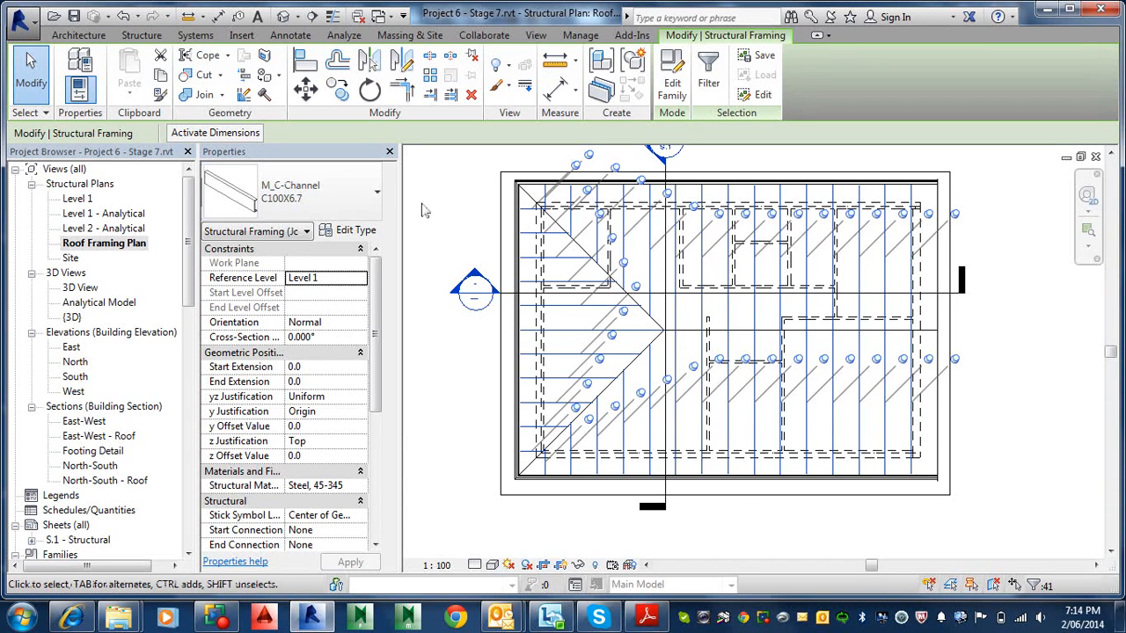
Step: Keep the selected beams' type as M_C-Channel C100X6.7, paste "C-Channel 102x6.7" as their Comments value and apply it
click(351, 199)
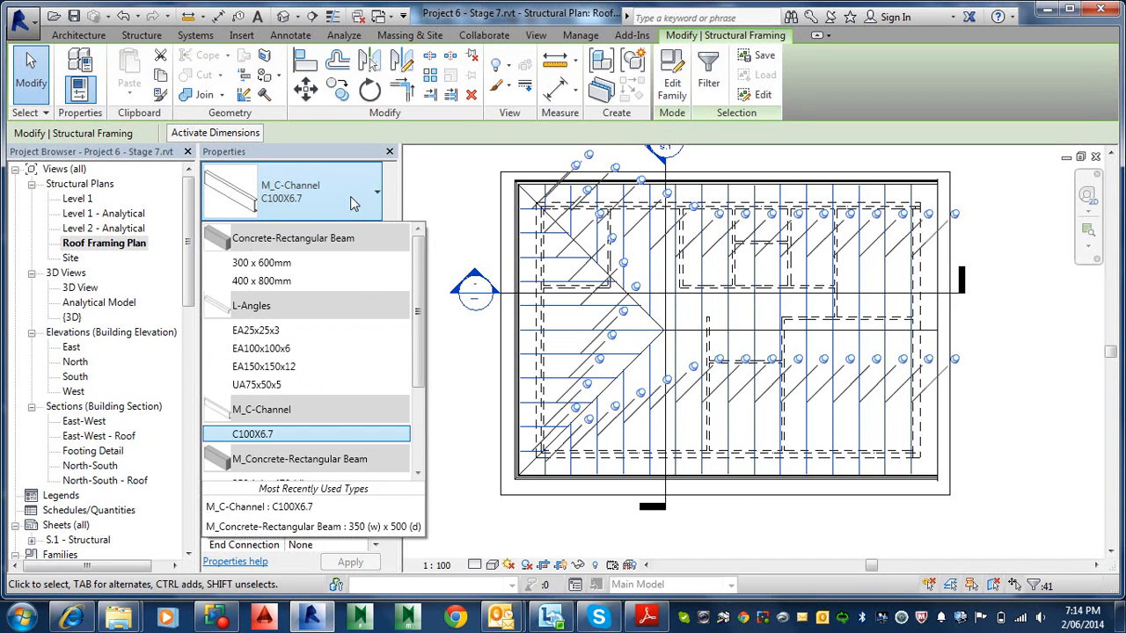
click(314, 509)
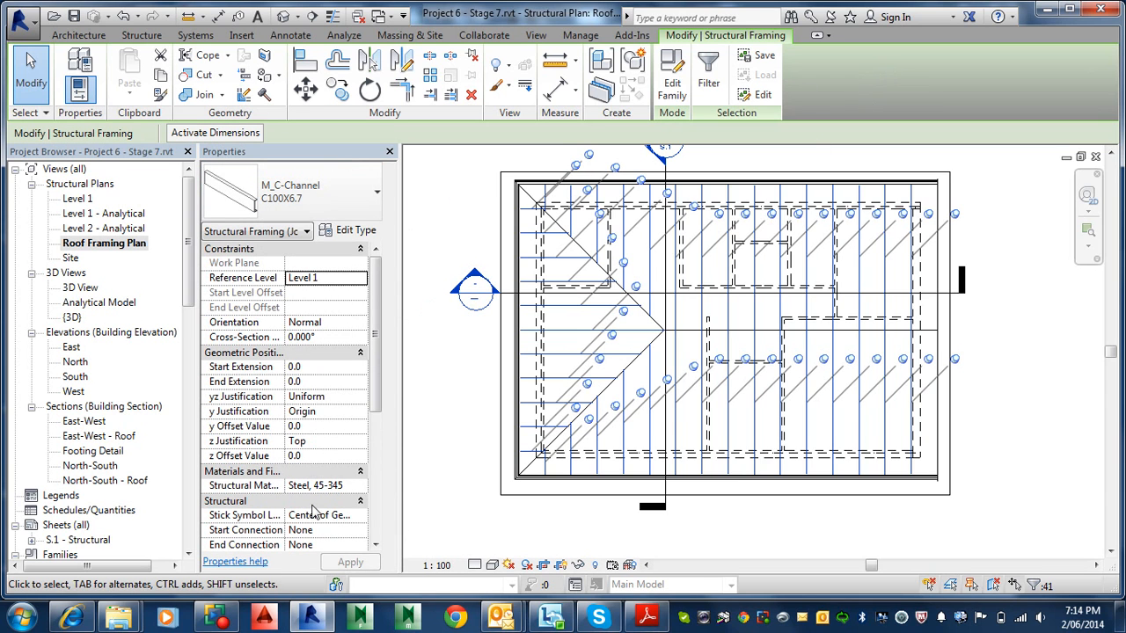
scroll(376, 433, down, 2)
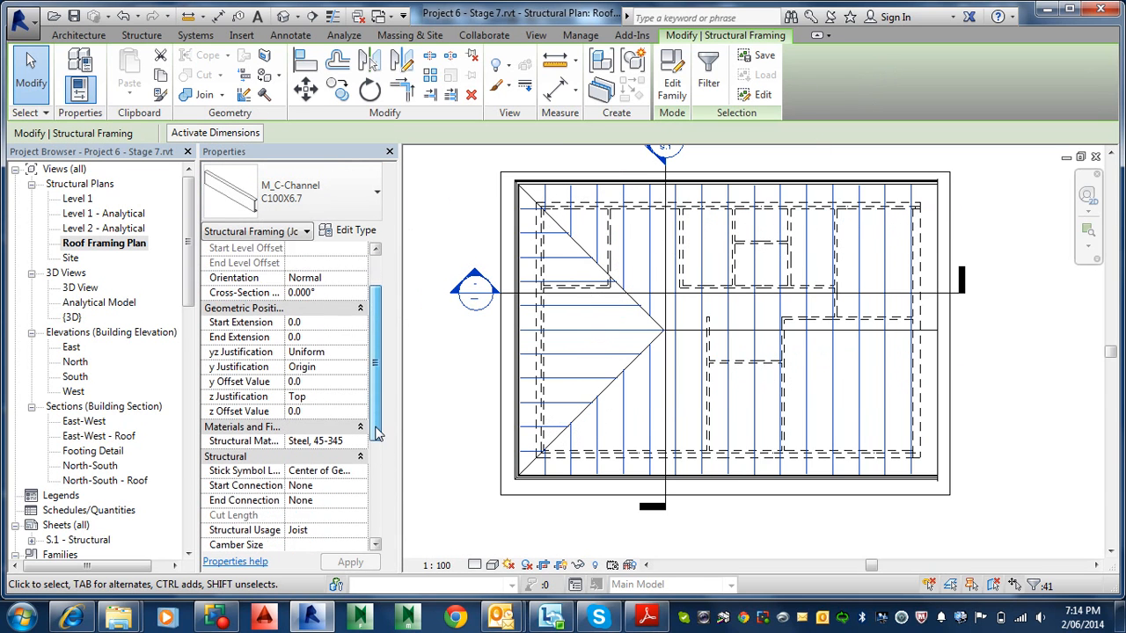
drag(377, 433, 378, 523)
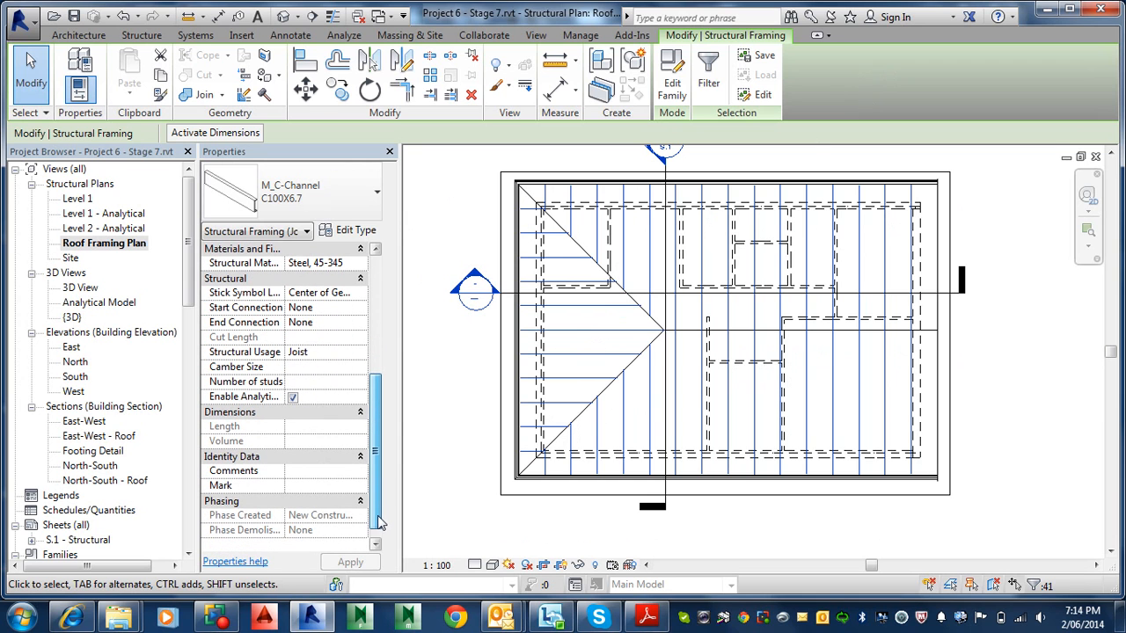
click(306, 472)
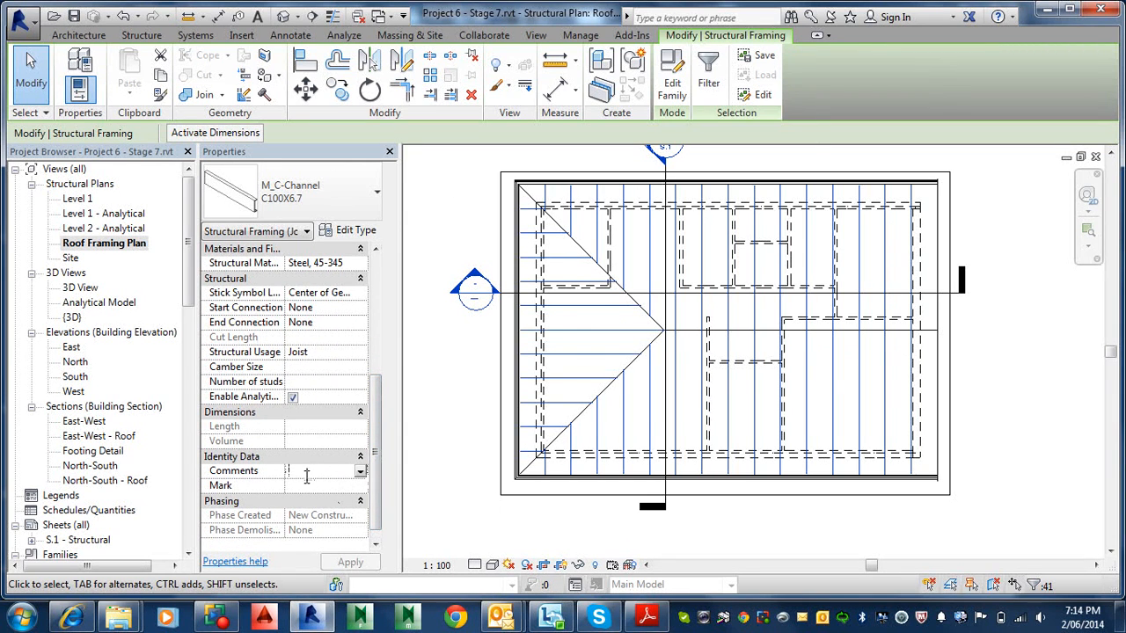
click(363, 475)
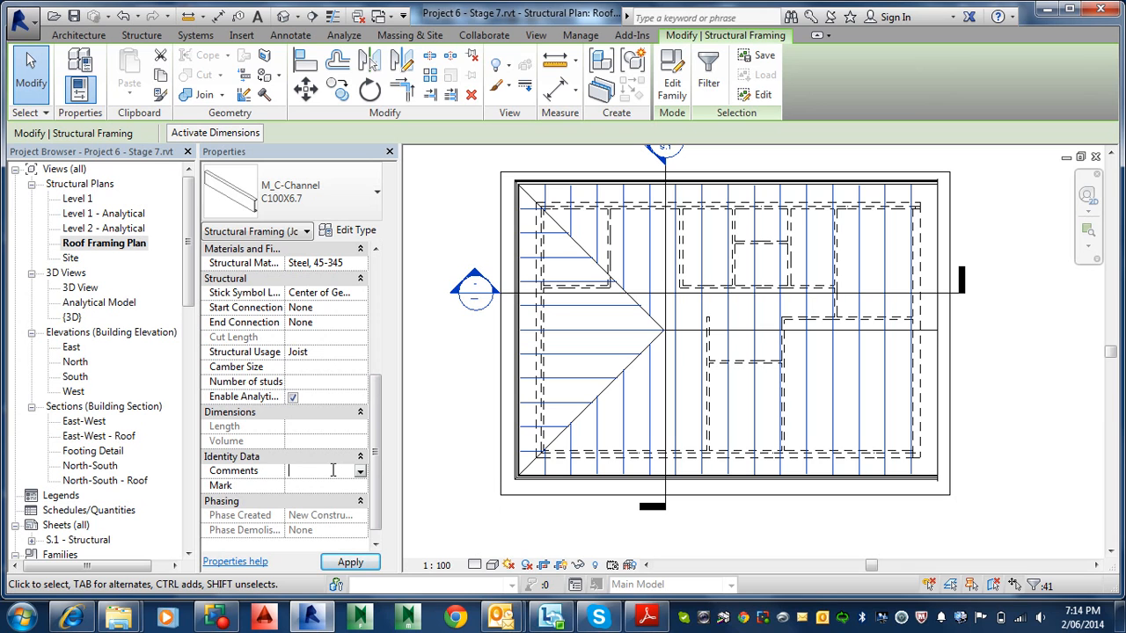
key(ctrl+v)
click(351, 562)
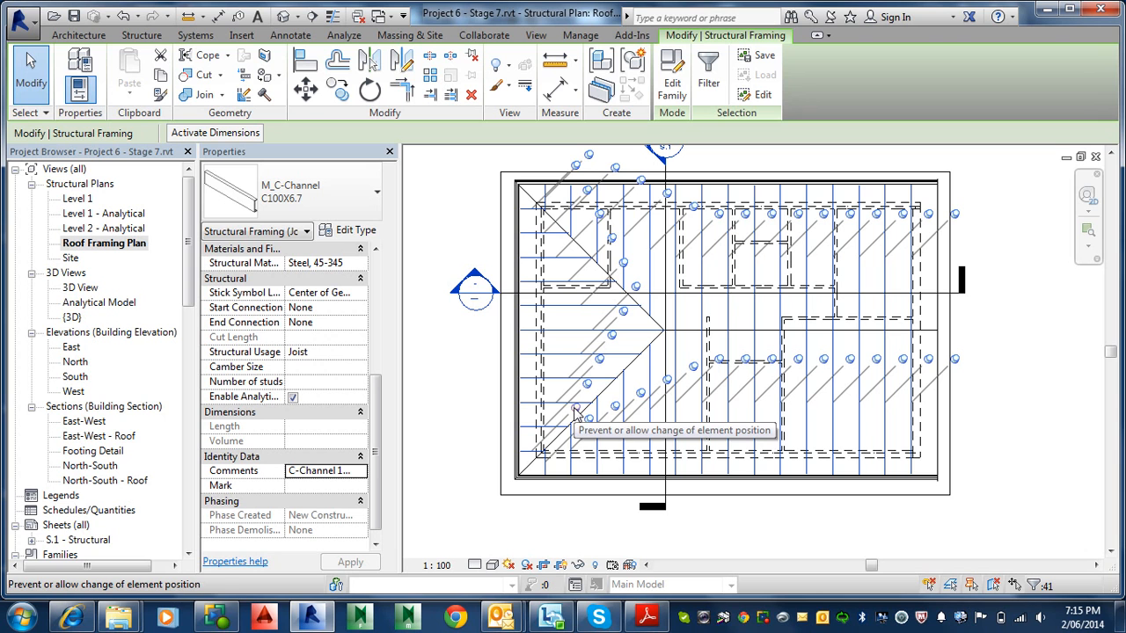
Step: Switch to the notes PDF in Adobe Reader and read instructions 3 and 4 on creating the new schedule
click(661, 625)
scroll(553, 413, down, 10)
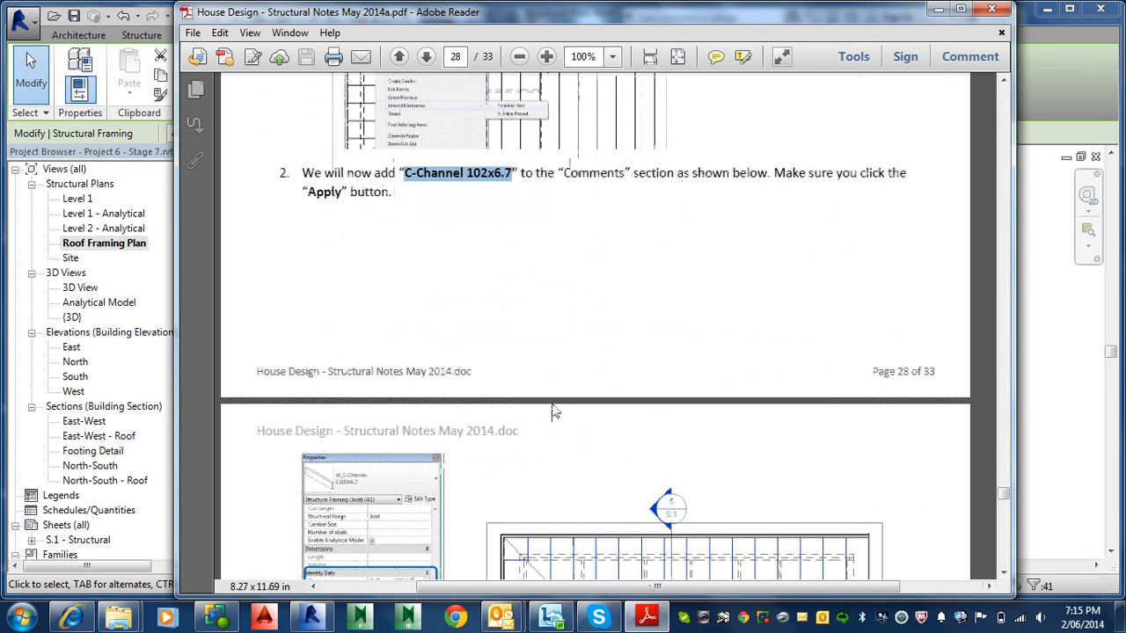
scroll(553, 414, down, 3)
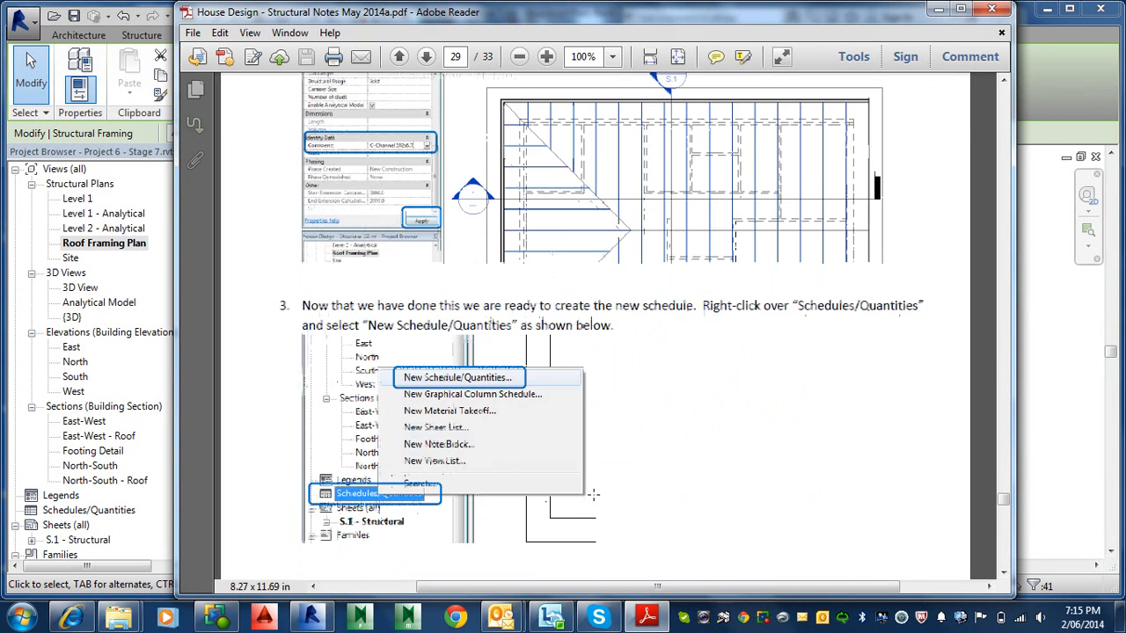
scroll(592, 493, down, 4)
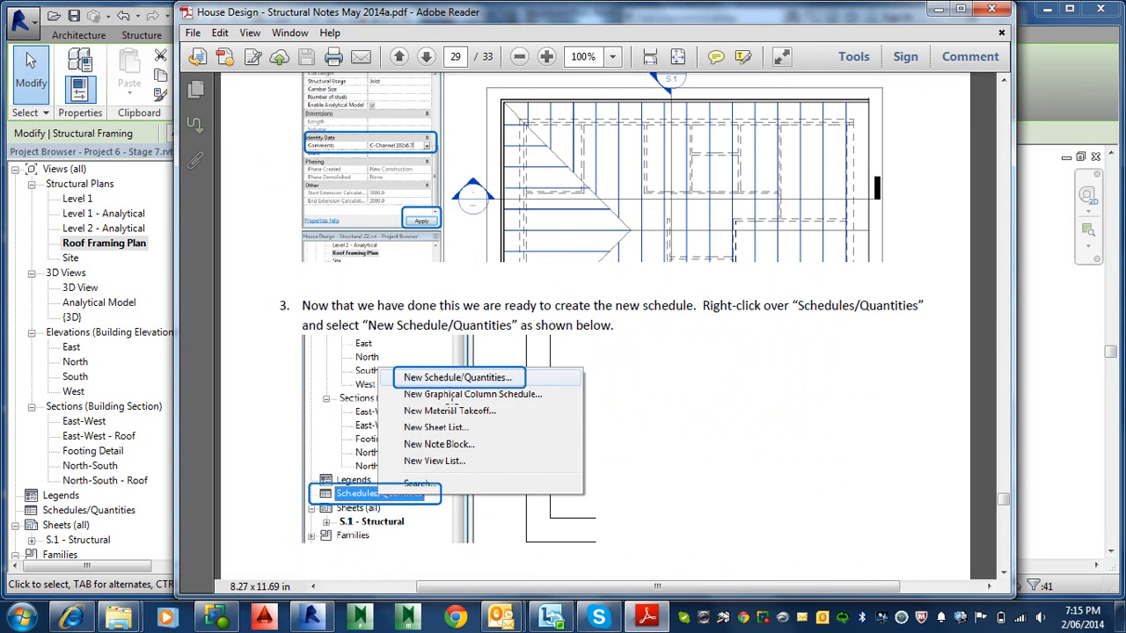
scroll(486, 394, down, 8)
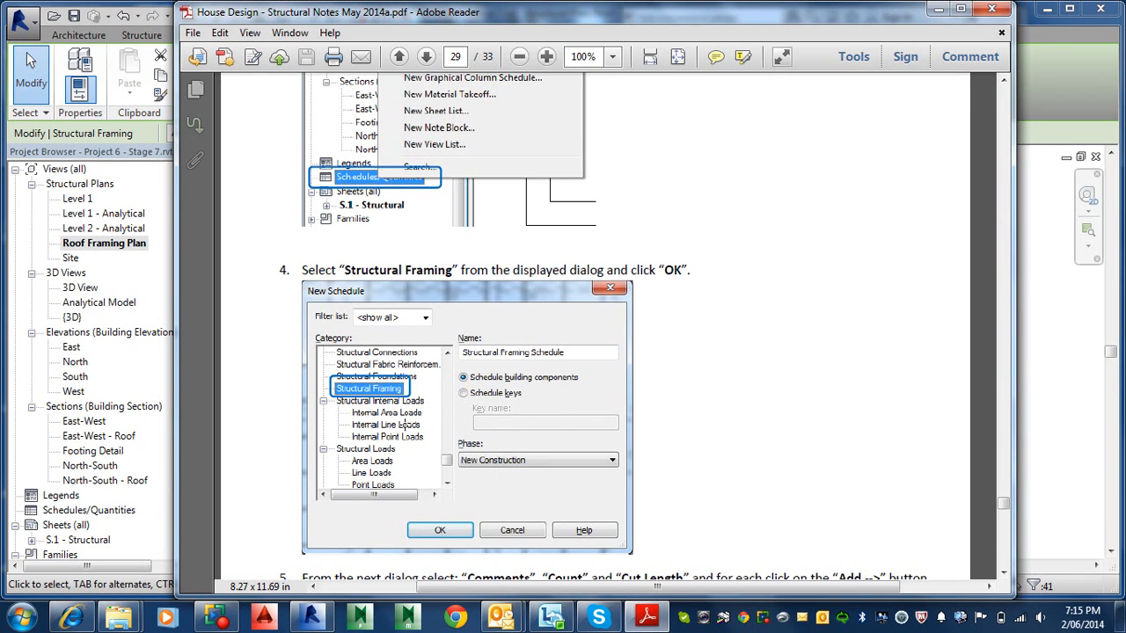
Step: Switch back to Revit and create a new building components schedule for the Structural Framing category
key(alt+Tab)
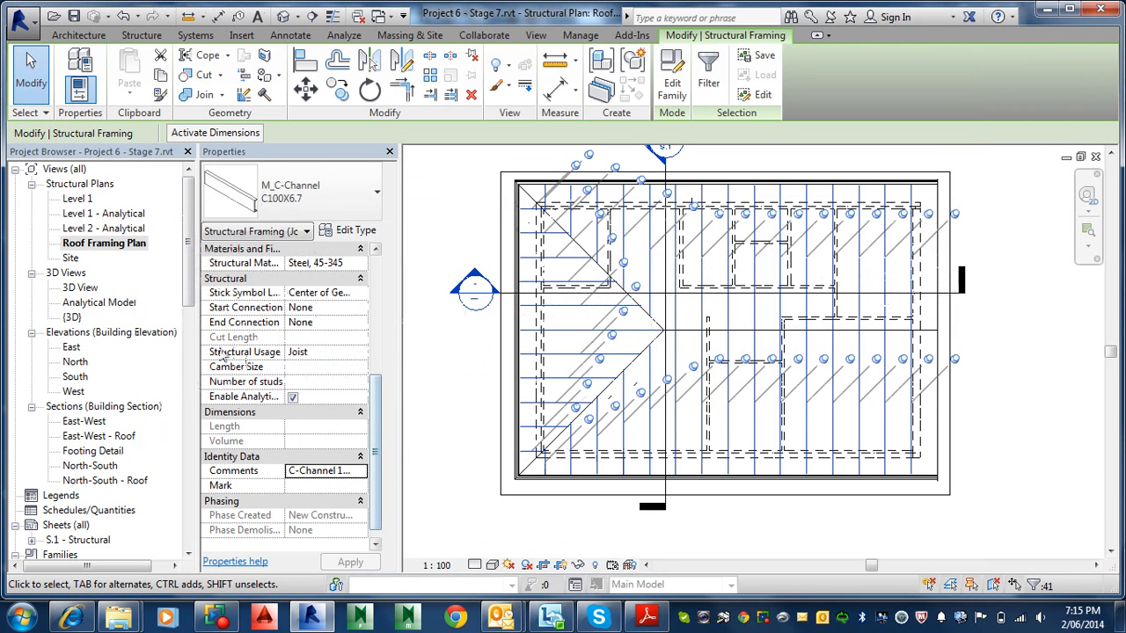
click(115, 511)
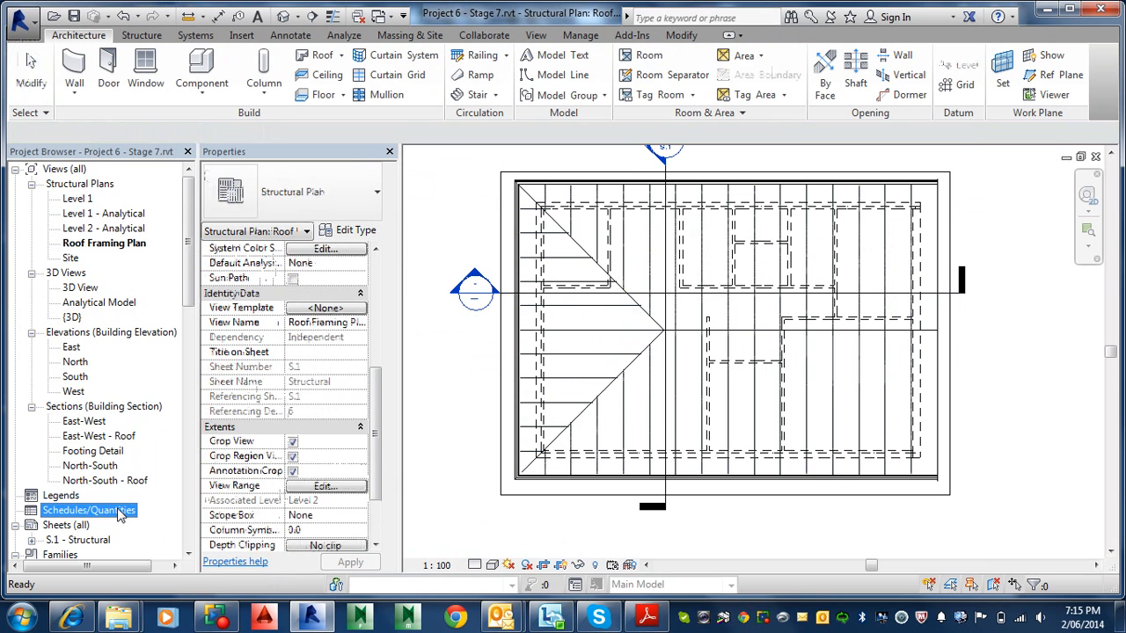
right_click(115, 512)
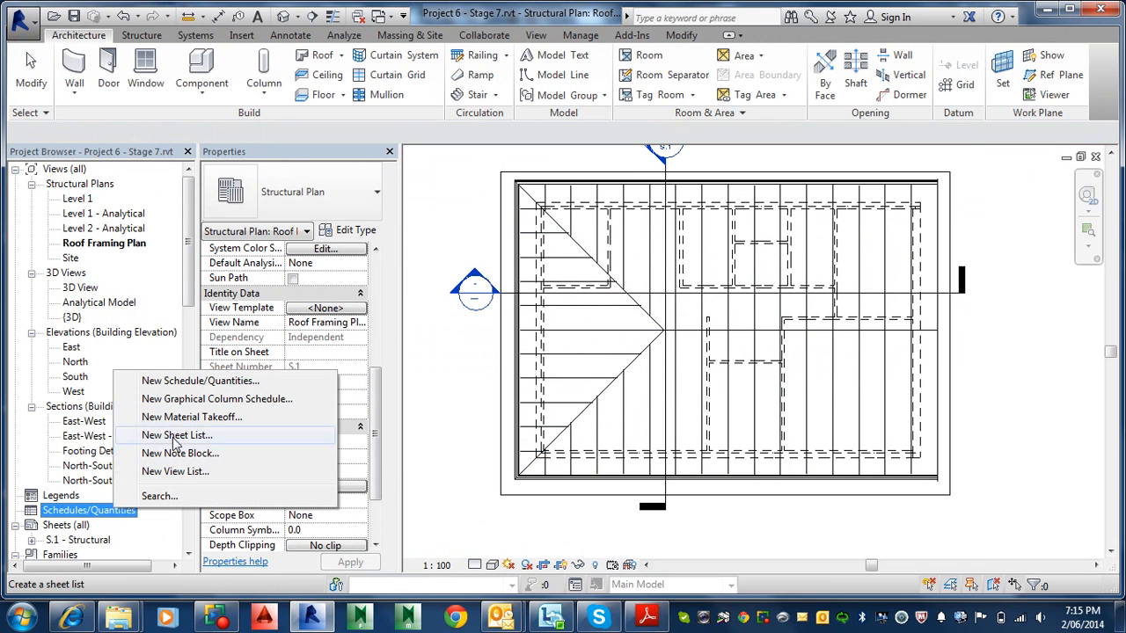
click(201, 381)
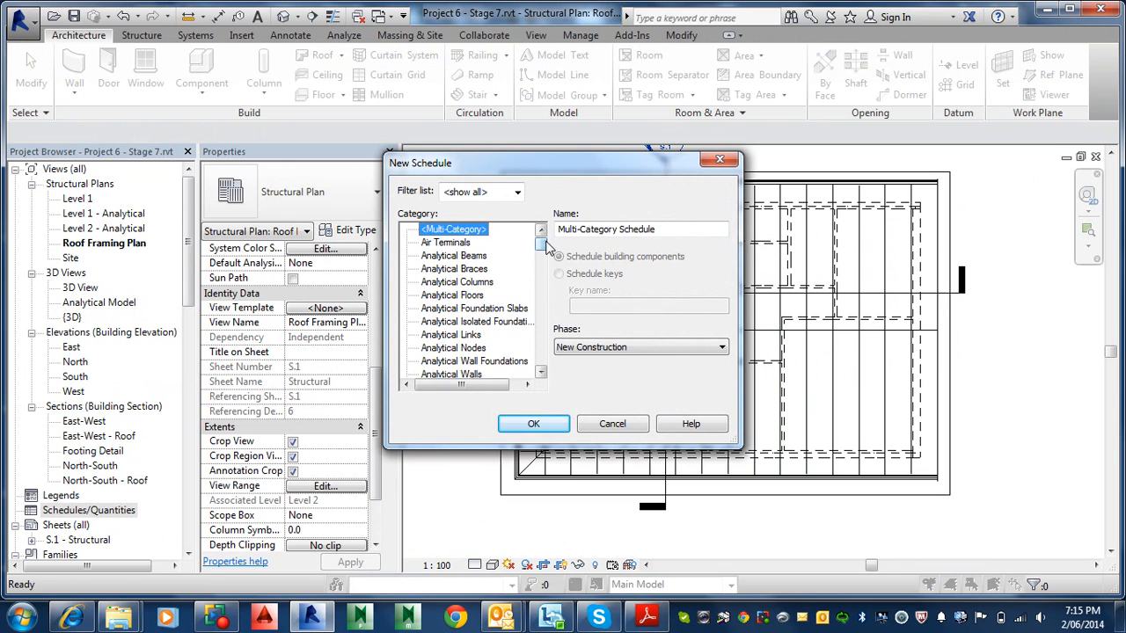
drag(540, 242, 528, 344)
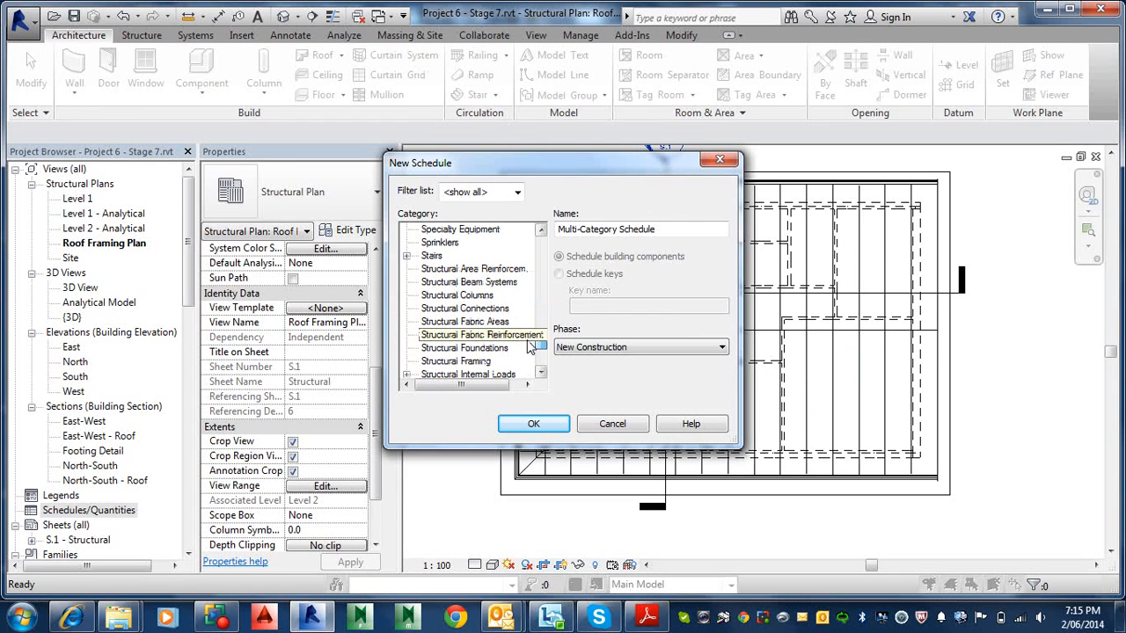
click(484, 361)
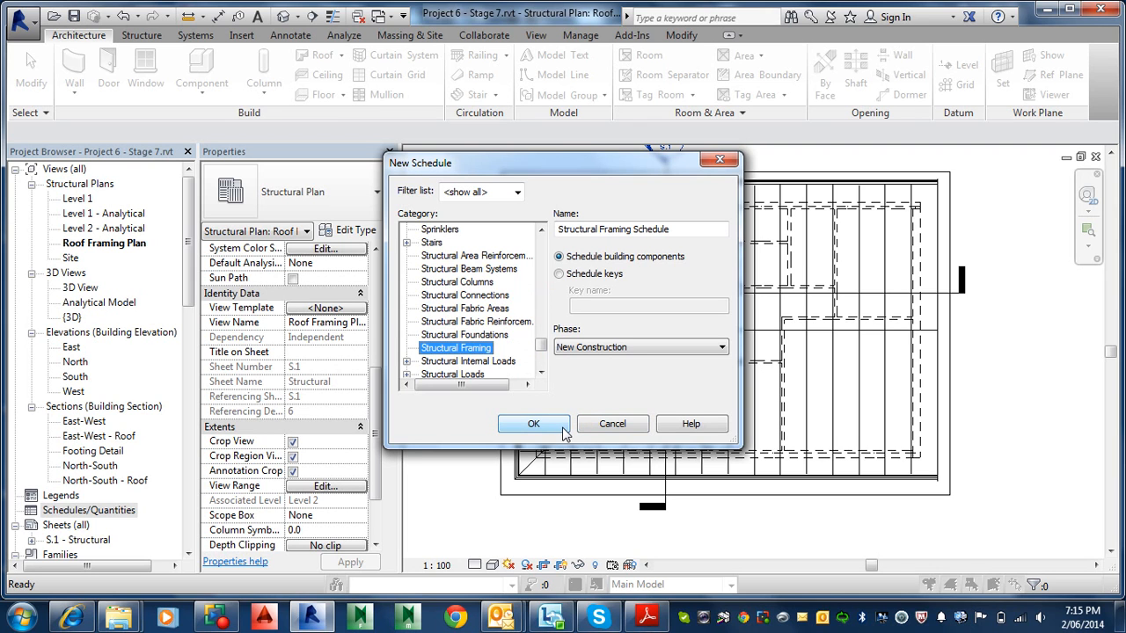
click(533, 424)
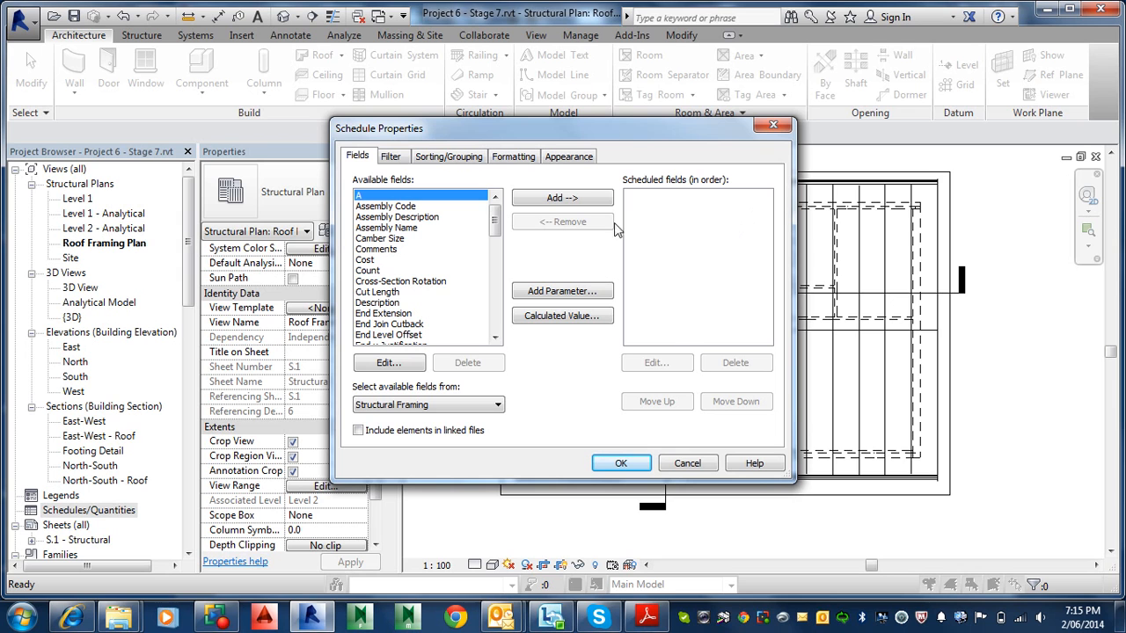
Step: Add the Comments, Count and Cut Length fields, in that order, to the structural framing schedule
click(380, 273)
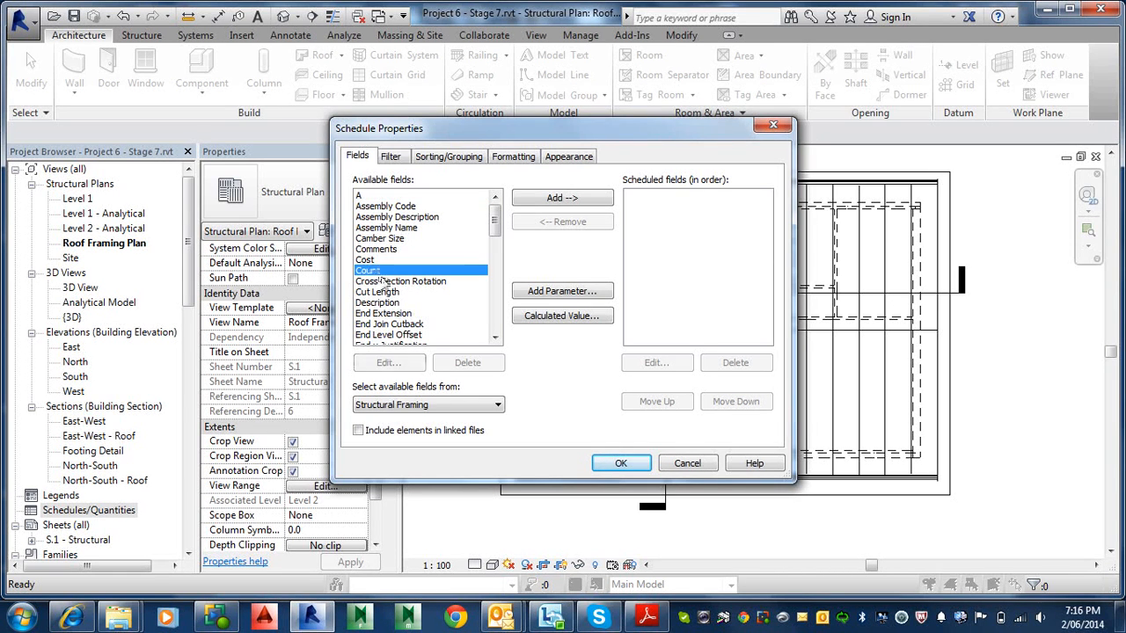
scroll(409, 308, down, 1)
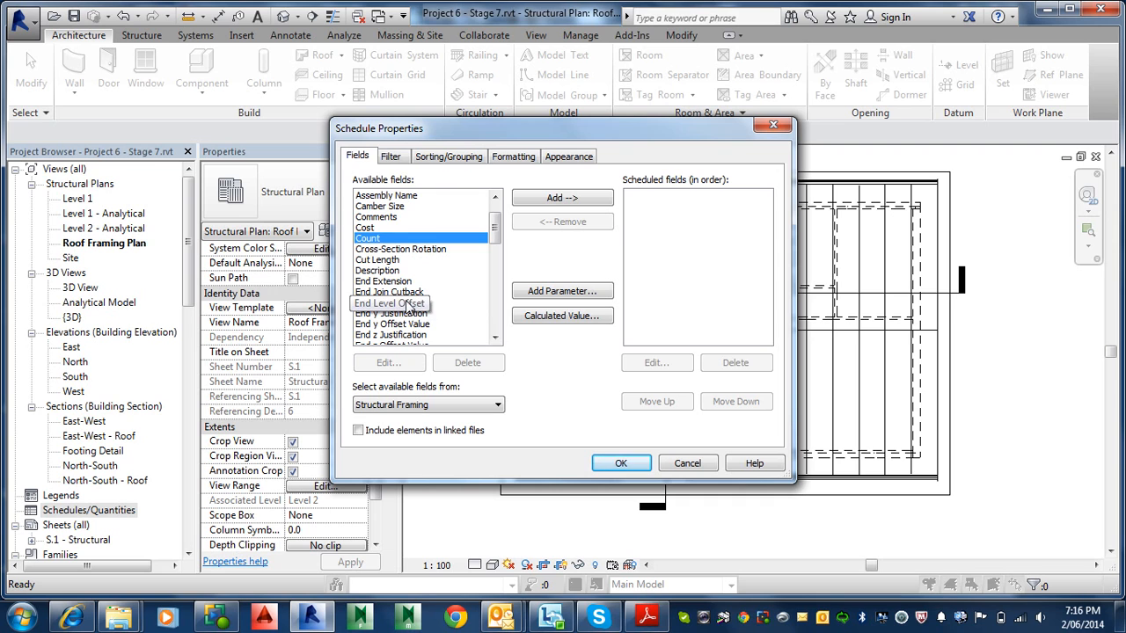
click(391, 217)
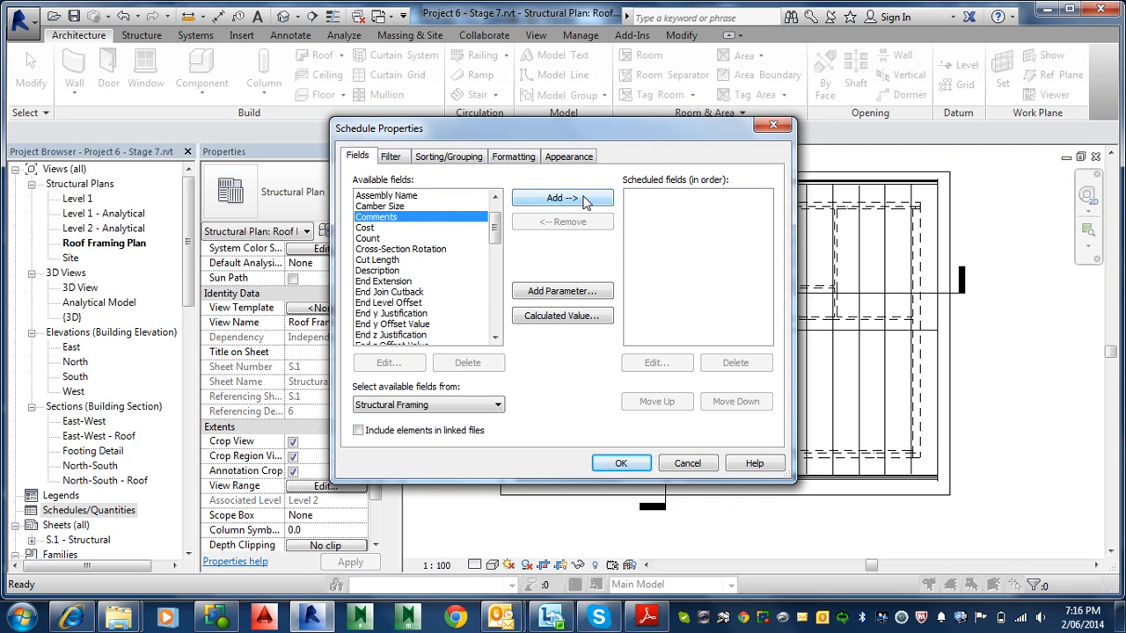
click(586, 203)
click(384, 228)
click(547, 199)
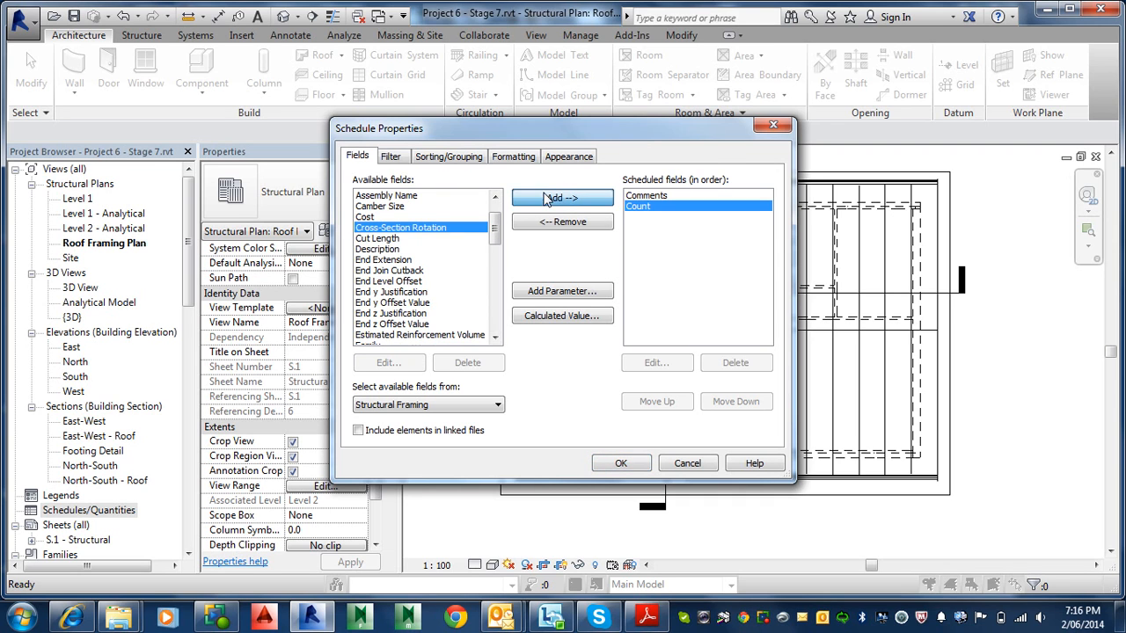
click(392, 239)
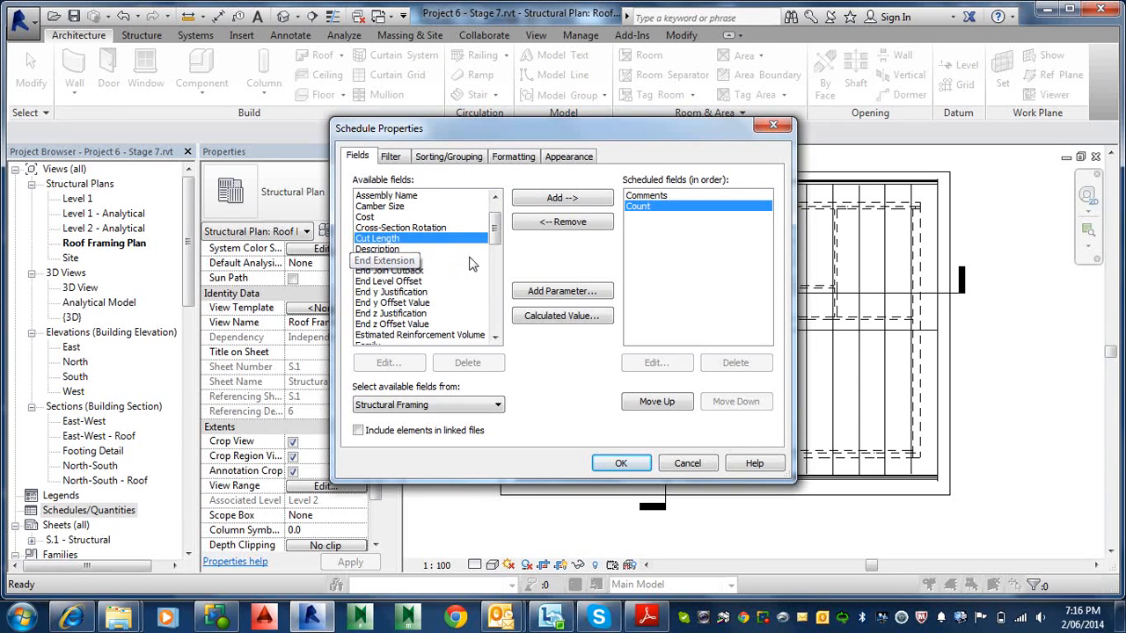
click(547, 202)
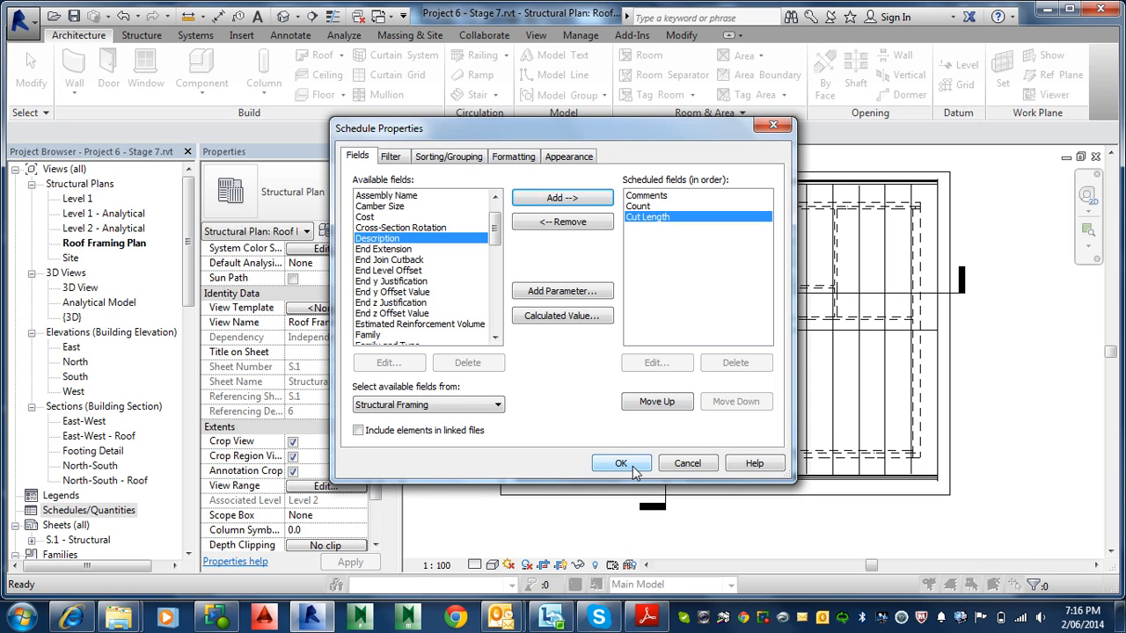
Step: Sort the schedule by Cut Length, turn on grand totals, stop itemizing every instance and create the schedule
click(457, 164)
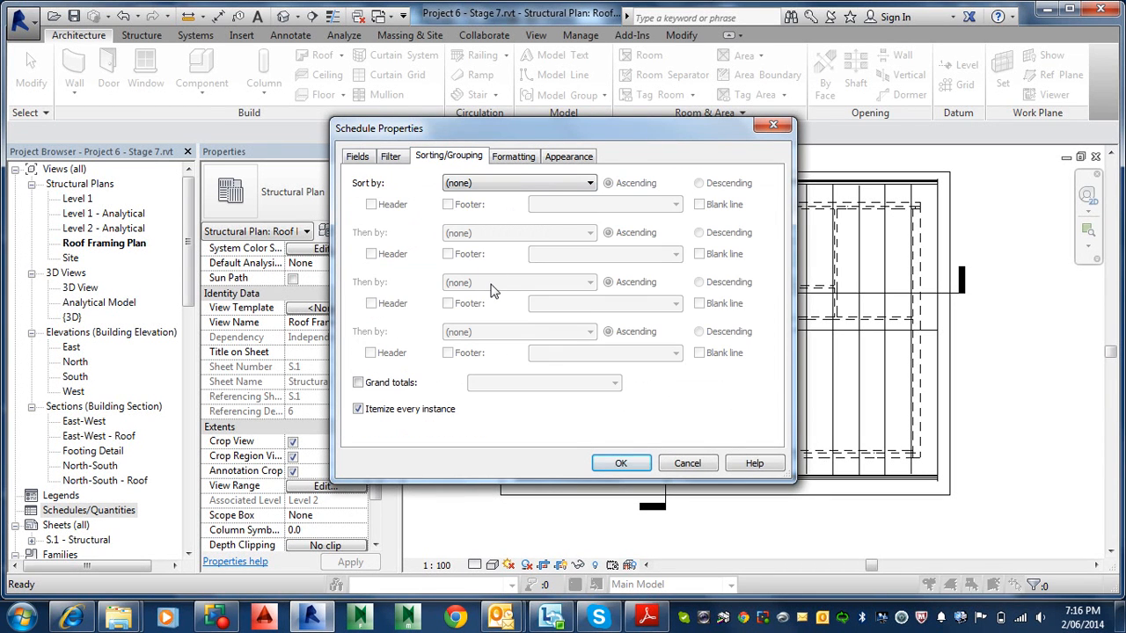
click(589, 184)
click(508, 219)
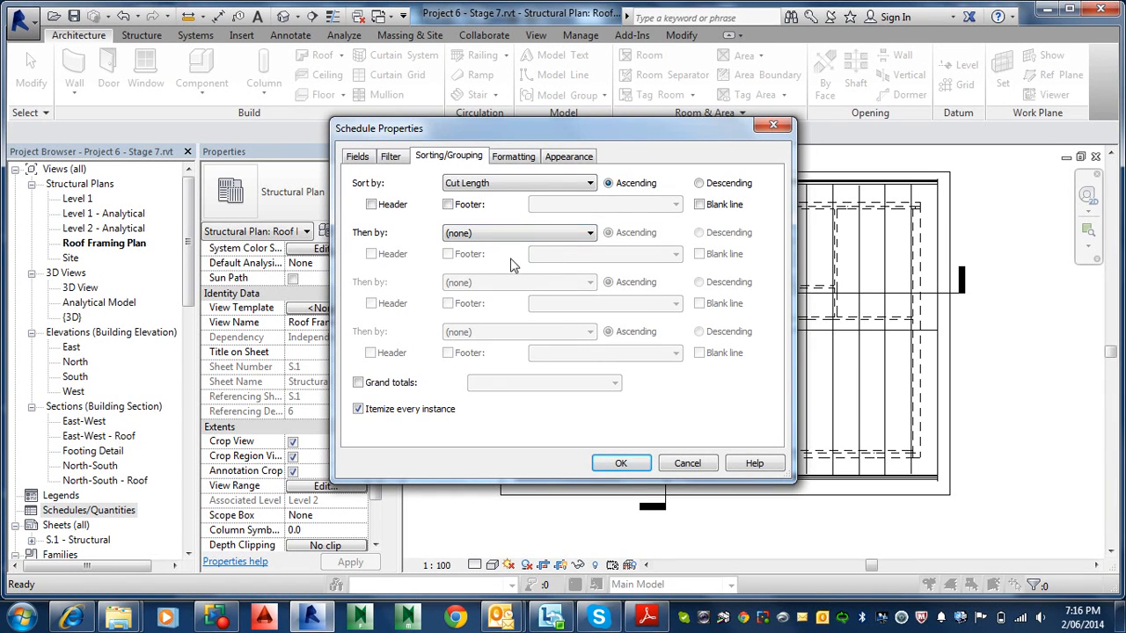
click(358, 409)
click(358, 383)
click(358, 409)
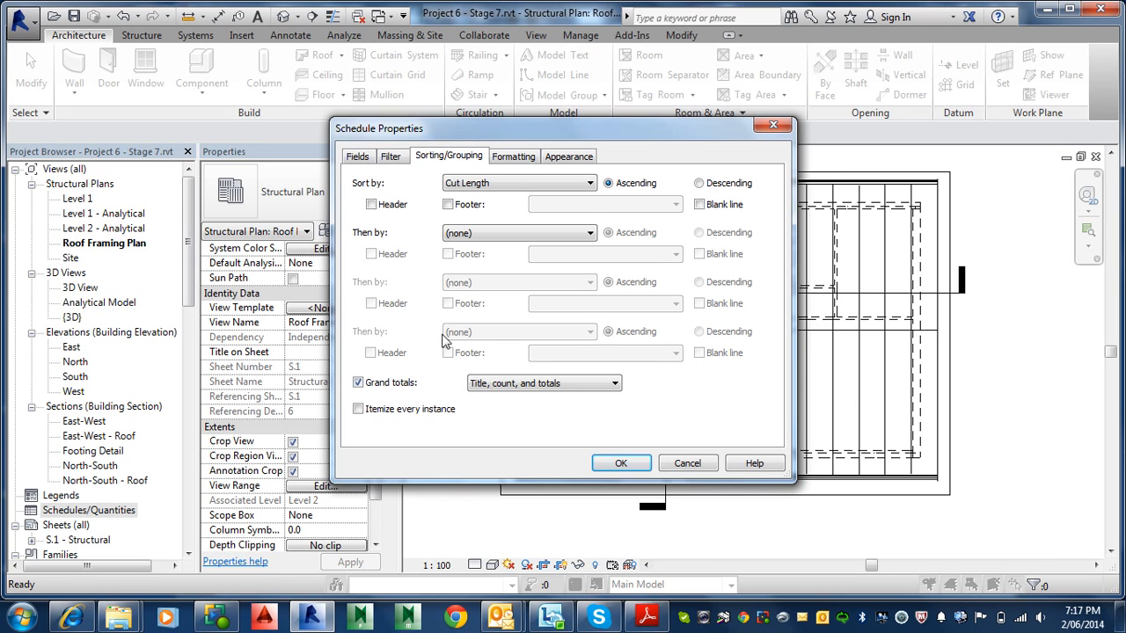
click(619, 466)
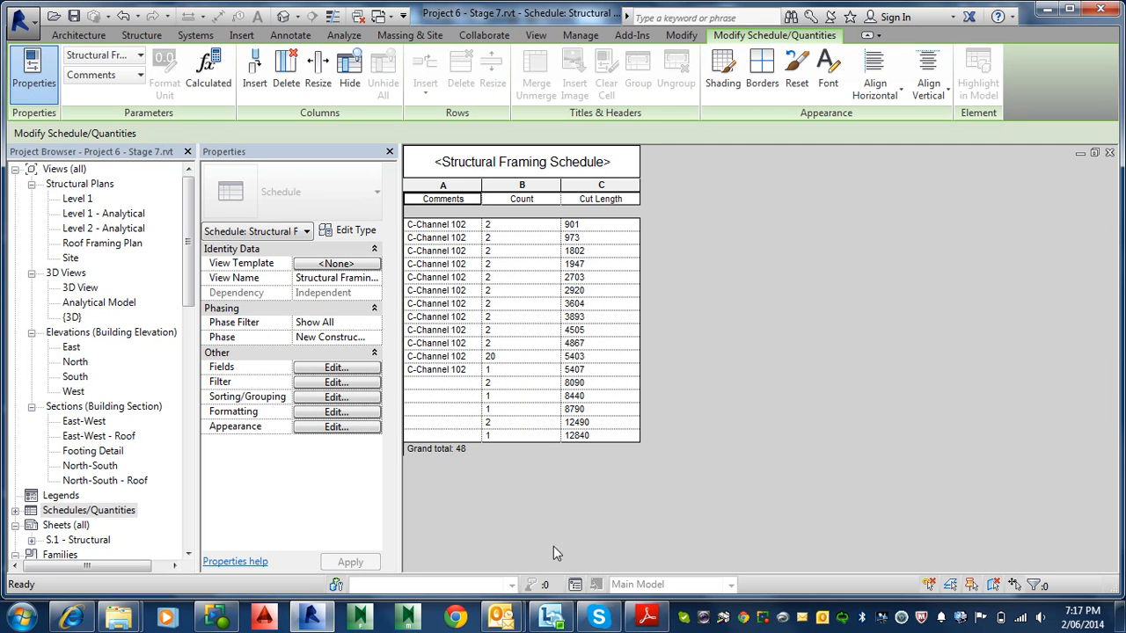
Step: Switch to the notes PDF in Adobe Reader and compare the schedule with the example in instruction 7
click(646, 615)
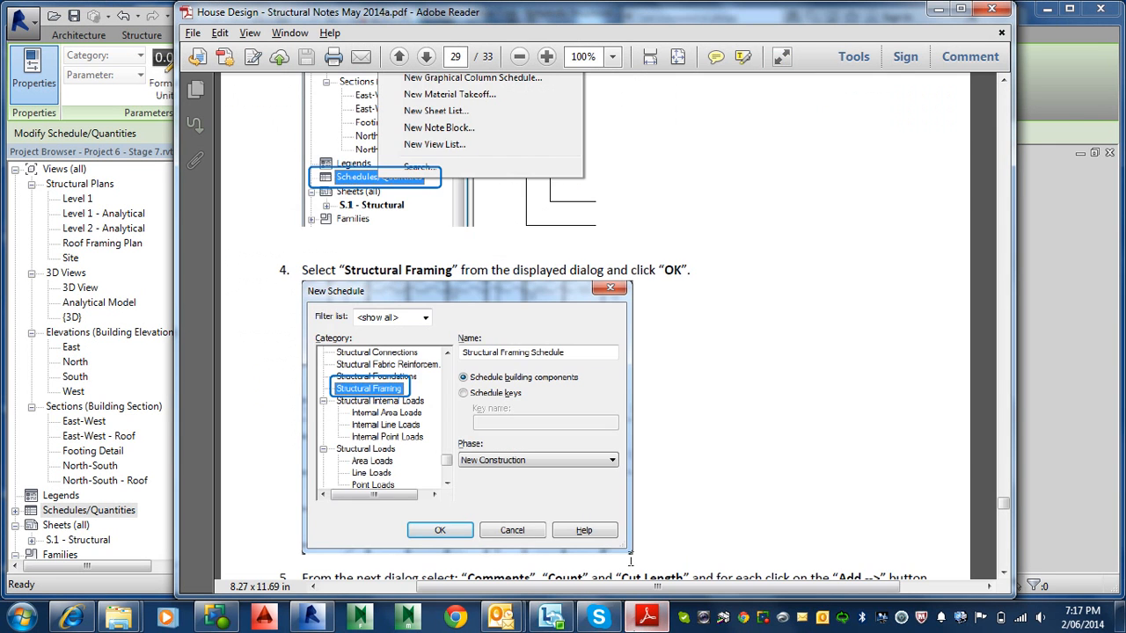
scroll(626, 345, down, 15)
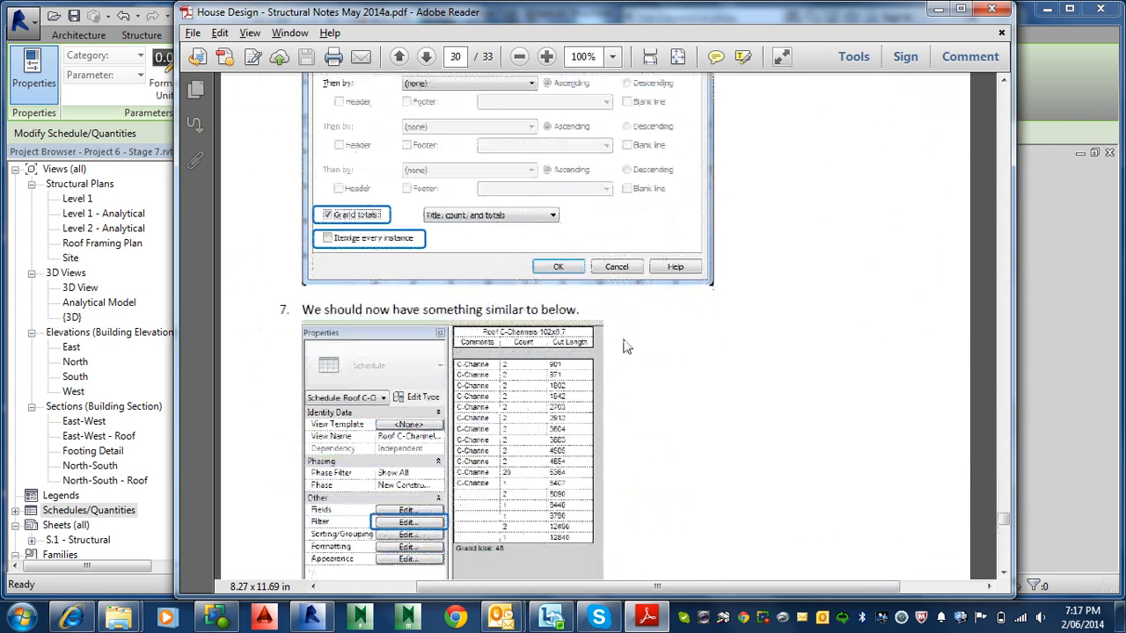
scroll(625, 346, down, 1)
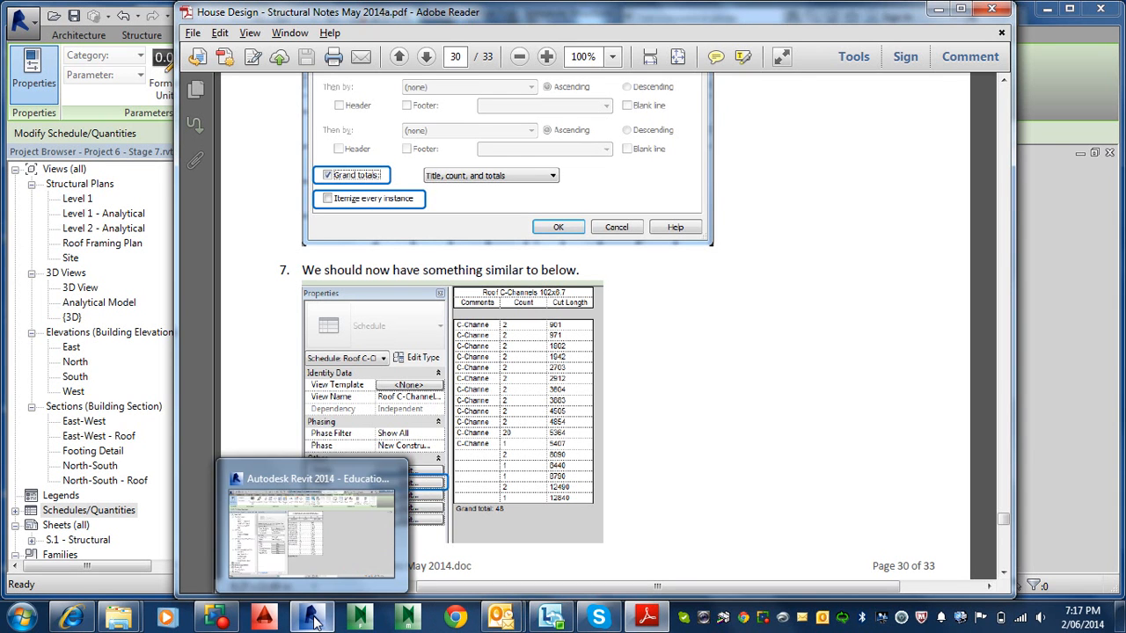
Step: Switch back to Revit and narrow the schedule's Count column to fit its heading
click(313, 528)
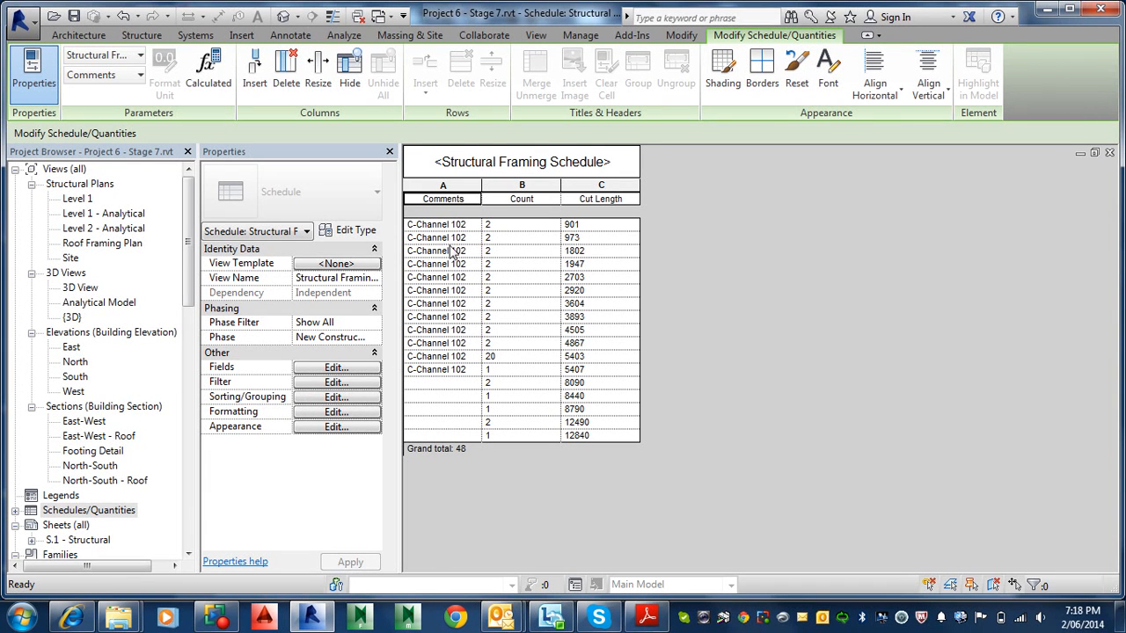
drag(561, 181, 508, 182)
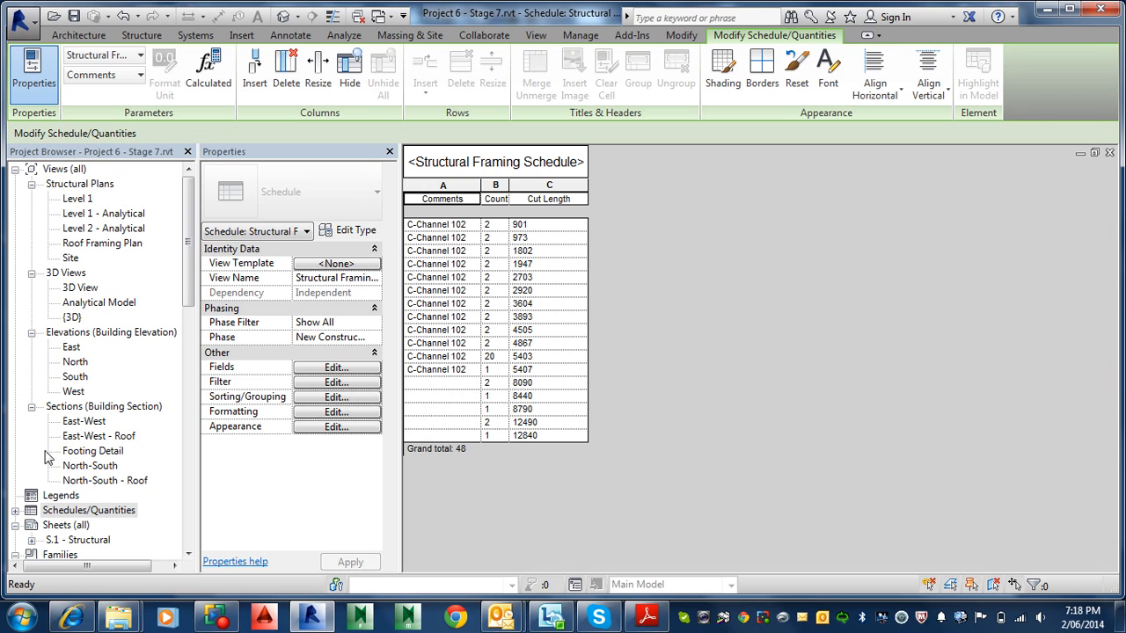
Step: Rename the Structural Framing Schedule in the project's schedules as "Roof C-Channel 102x6.7"
click(17, 513)
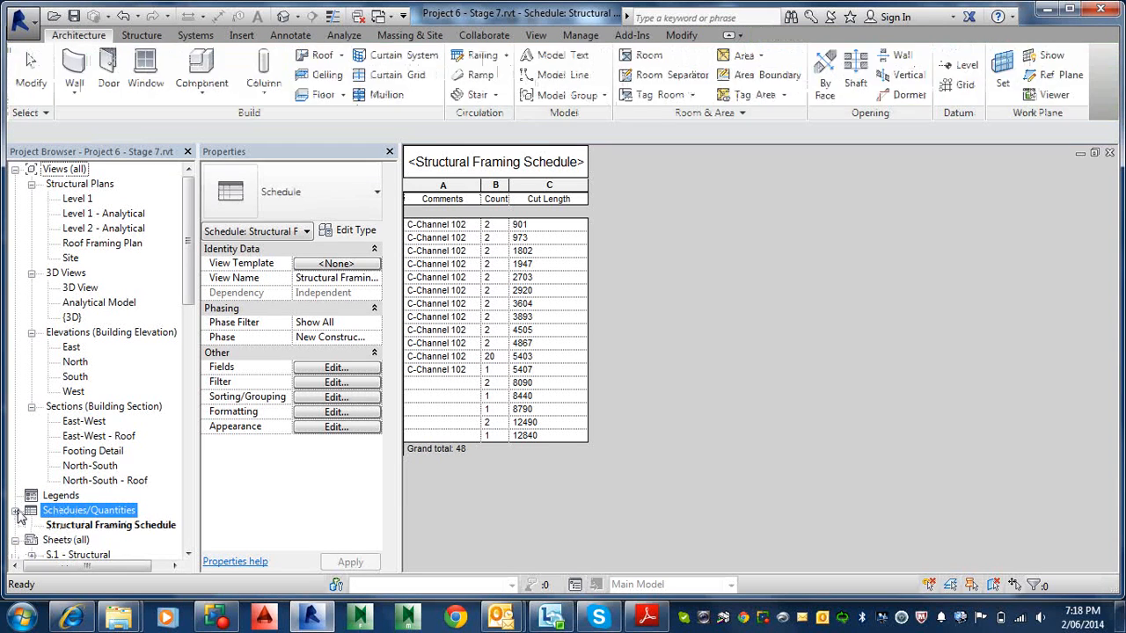
right_click(84, 526)
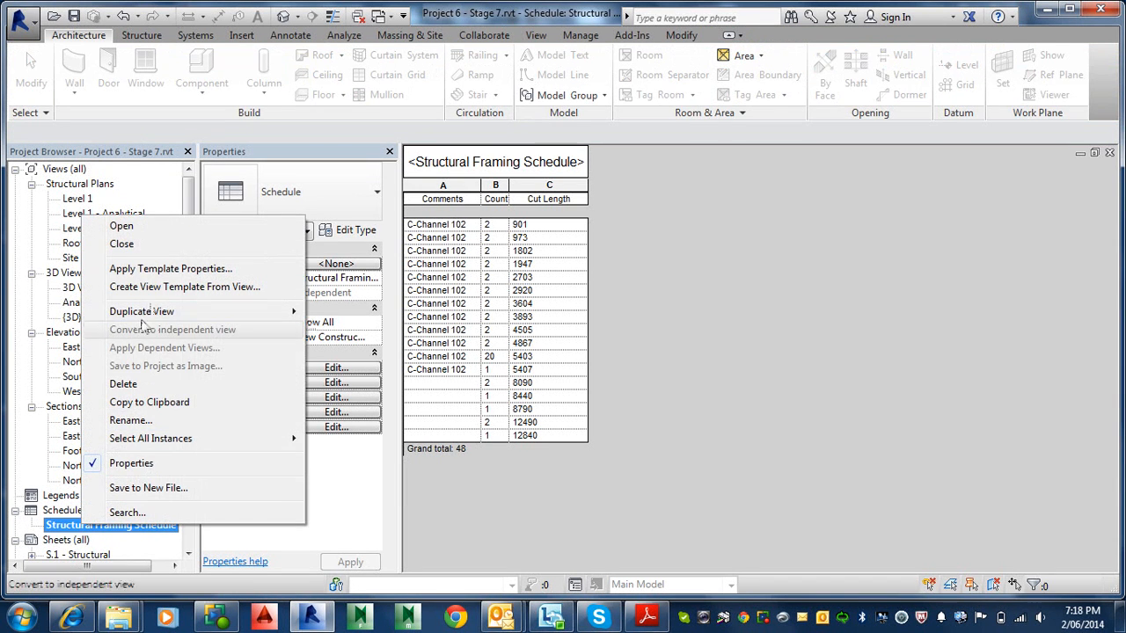
click(141, 420)
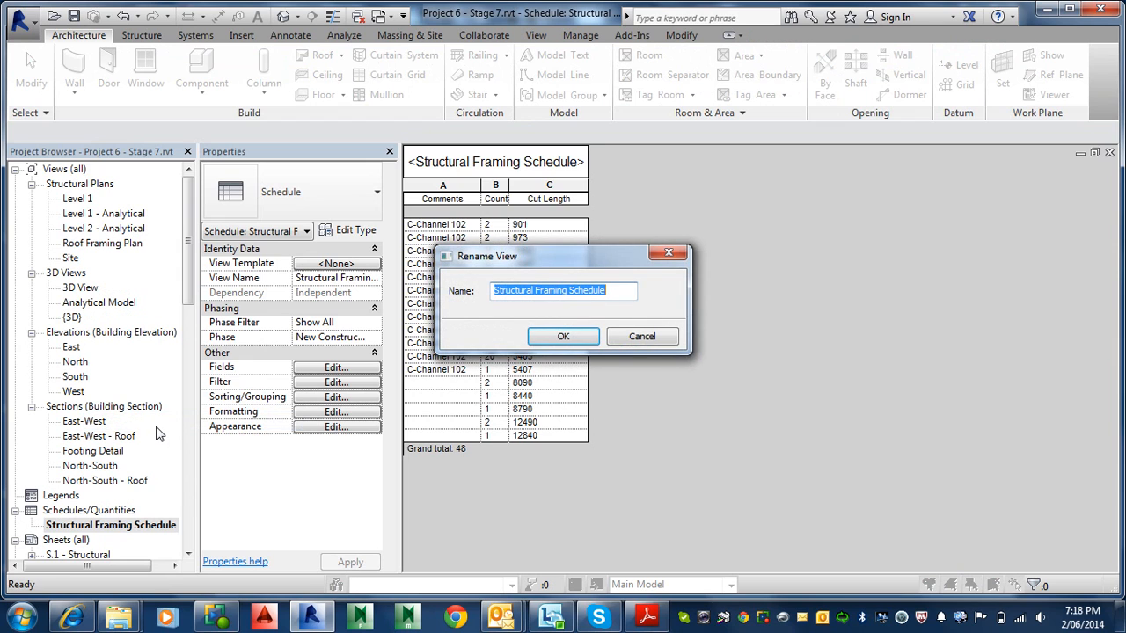
key(ctrl+v)
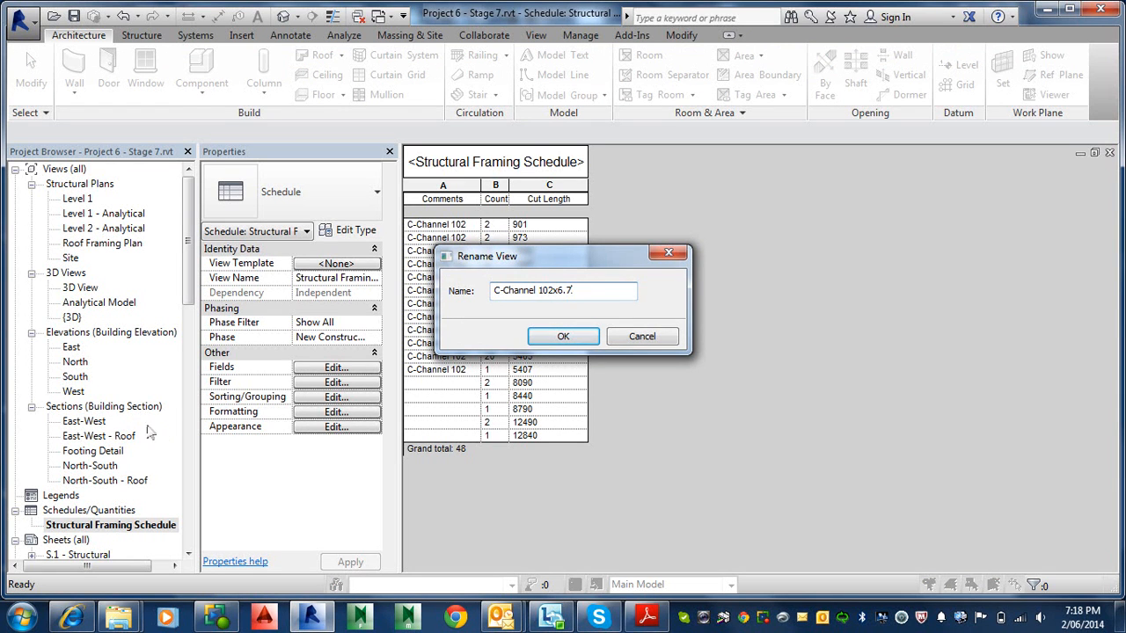
click(492, 296)
text(Roof)
click(577, 338)
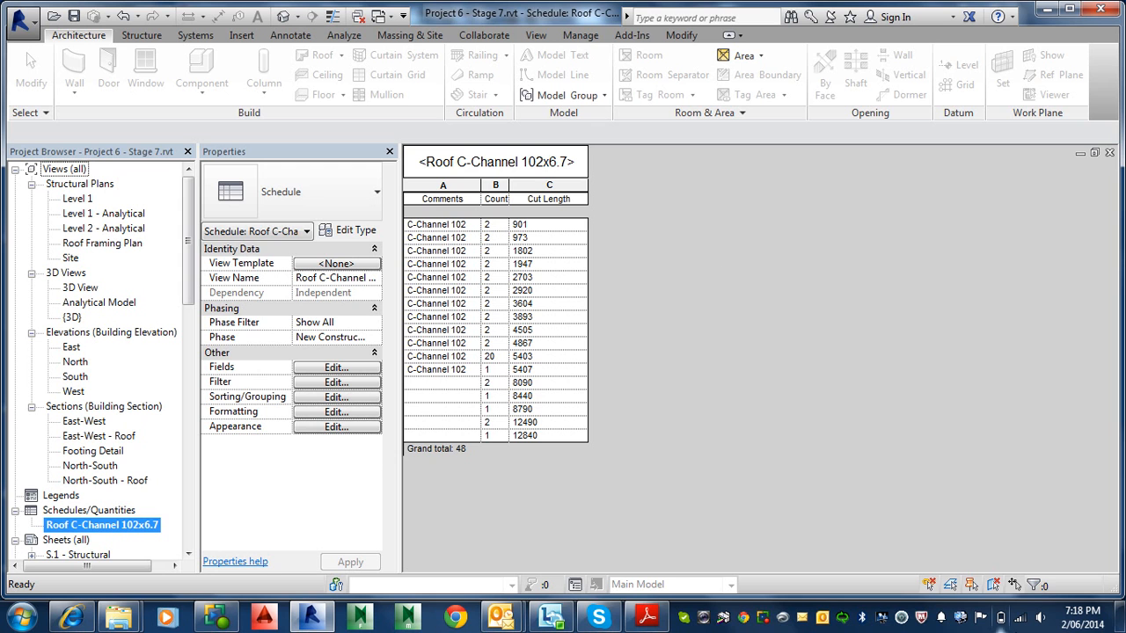
Step: Switch to the notes PDF in Adobe Reader and read instruction 9 on filtering the schedule, checking the filter setting shown in instruction 7
click(659, 621)
scroll(660, 533, down, 10)
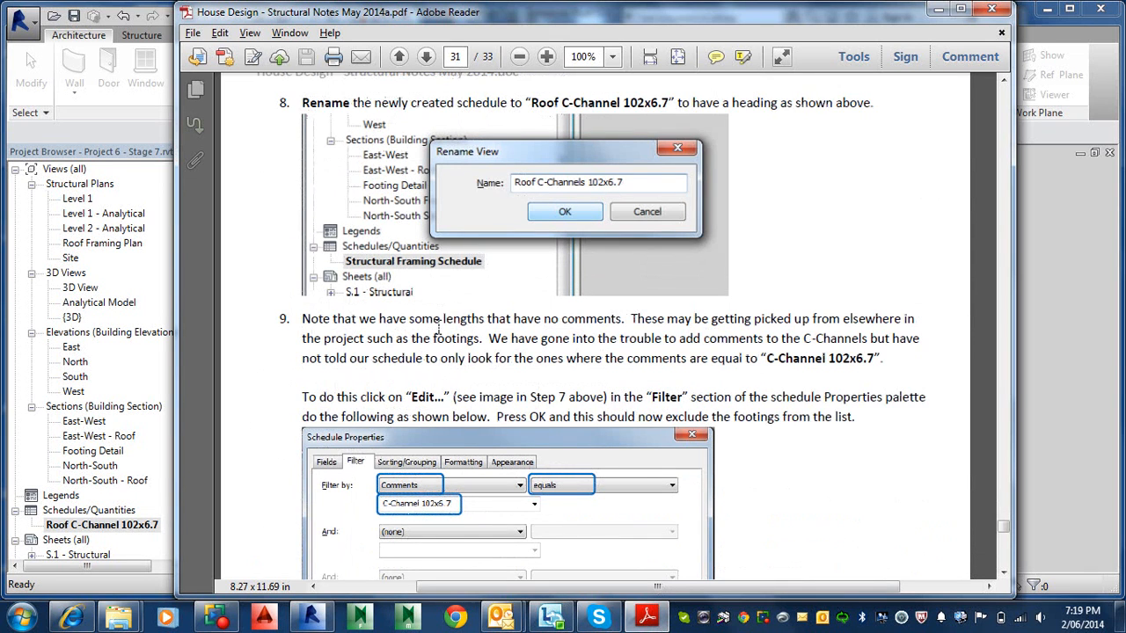
scroll(443, 318, down, 1)
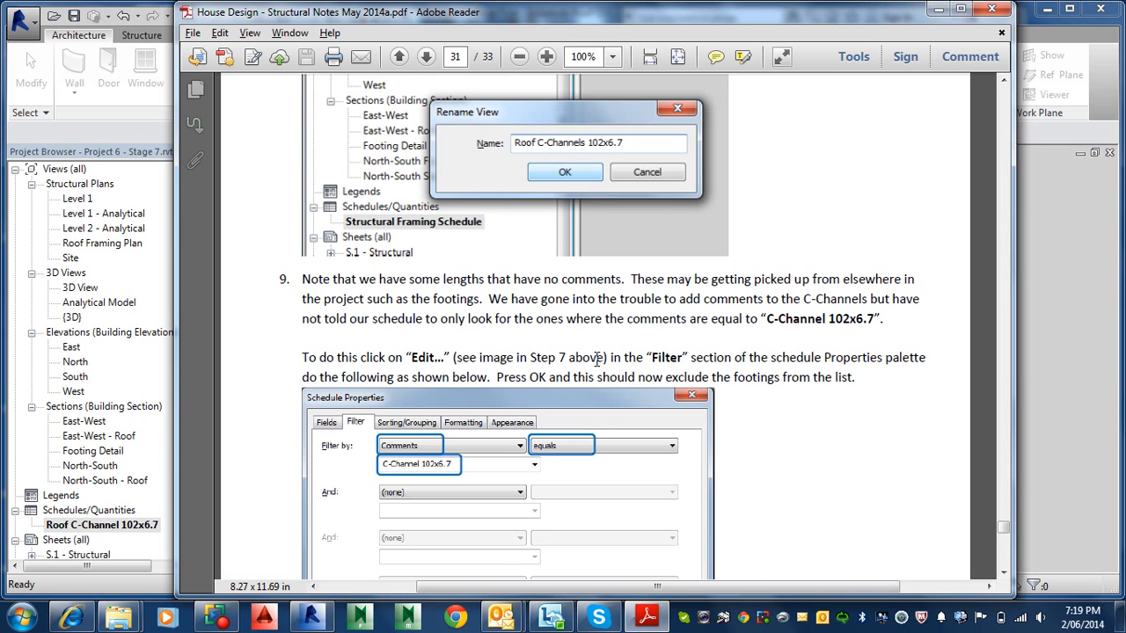
scroll(579, 360, down, 3)
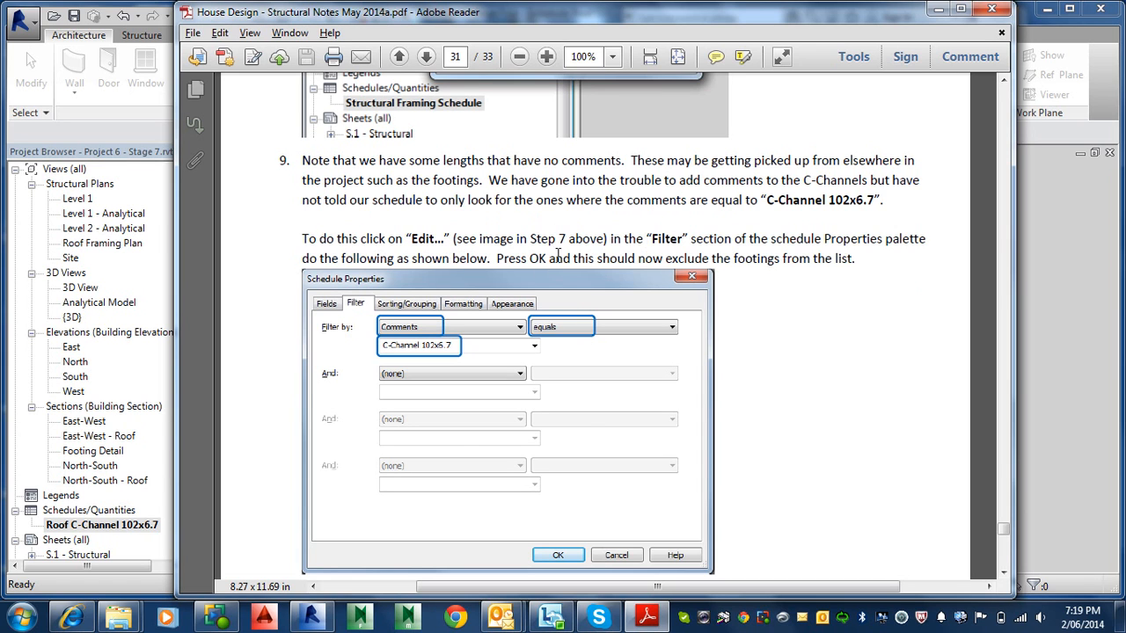
scroll(531, 270, up, 10)
scroll(550, 261, up, 2)
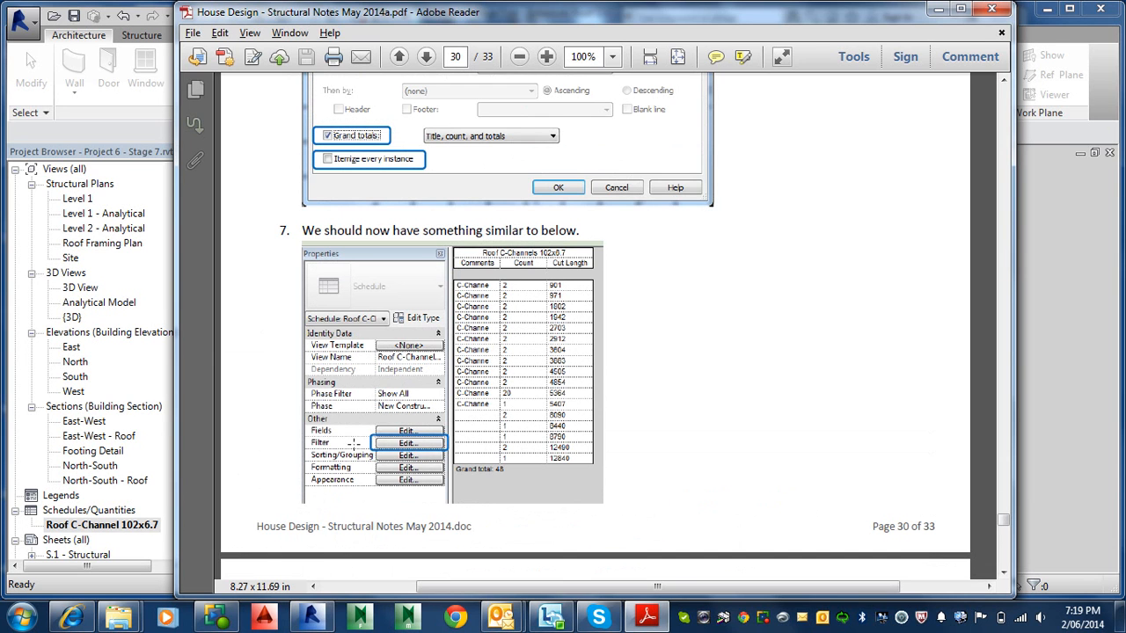
Step: Switch back to Revit and filter the Roof C-Channel 102x6.7 schedule to elements whose Comments equals "C-Channel 102x6.7"
click(116, 529)
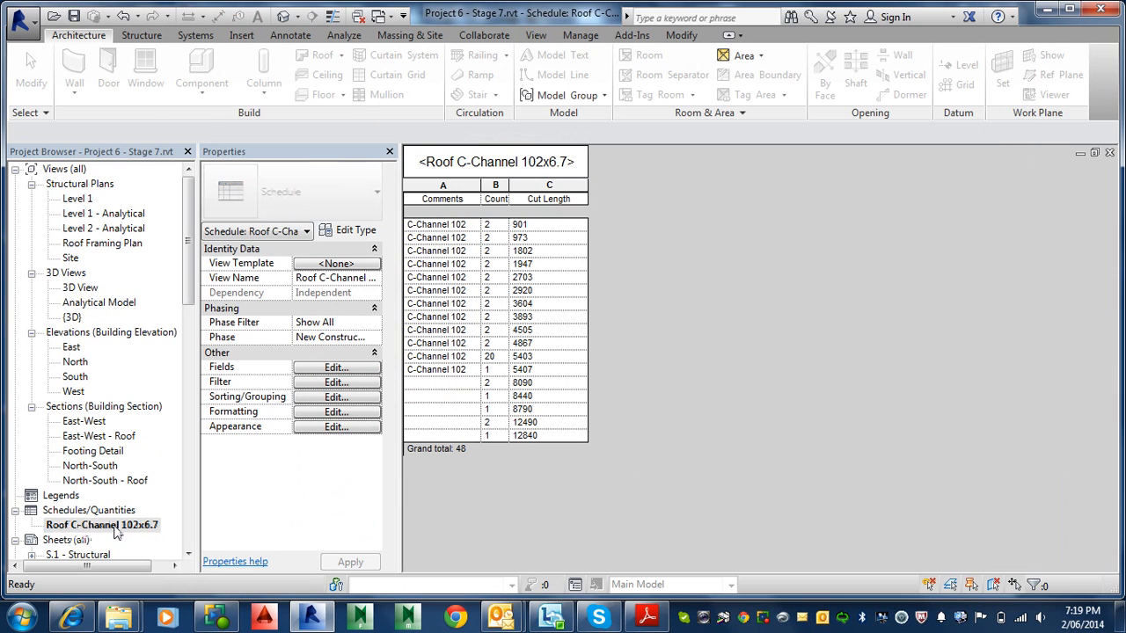
click(335, 383)
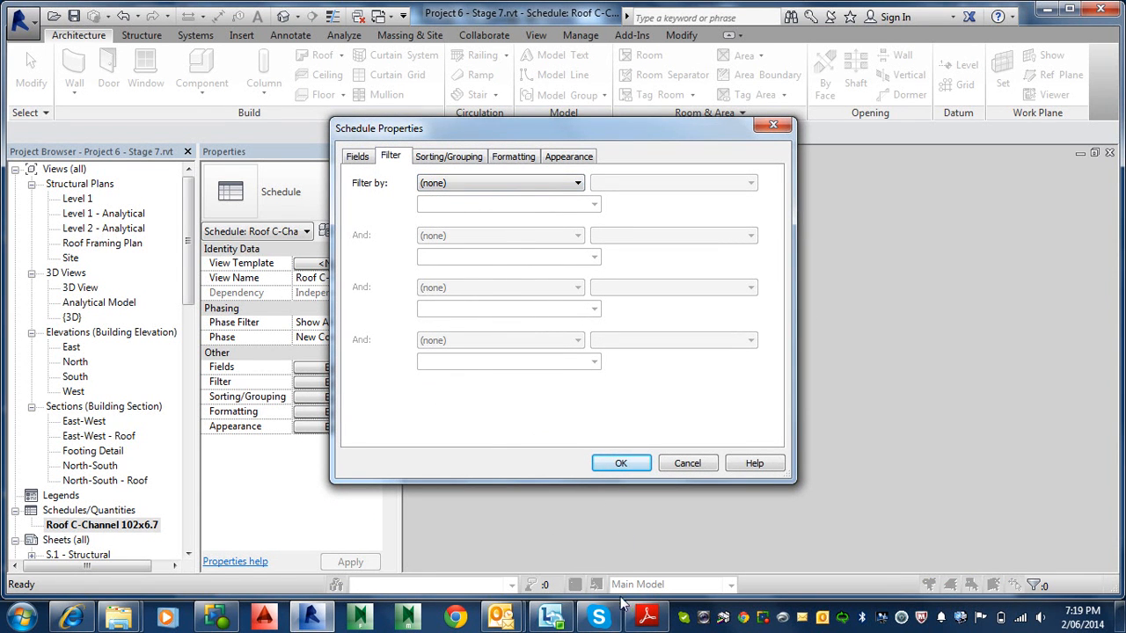
click(647, 616)
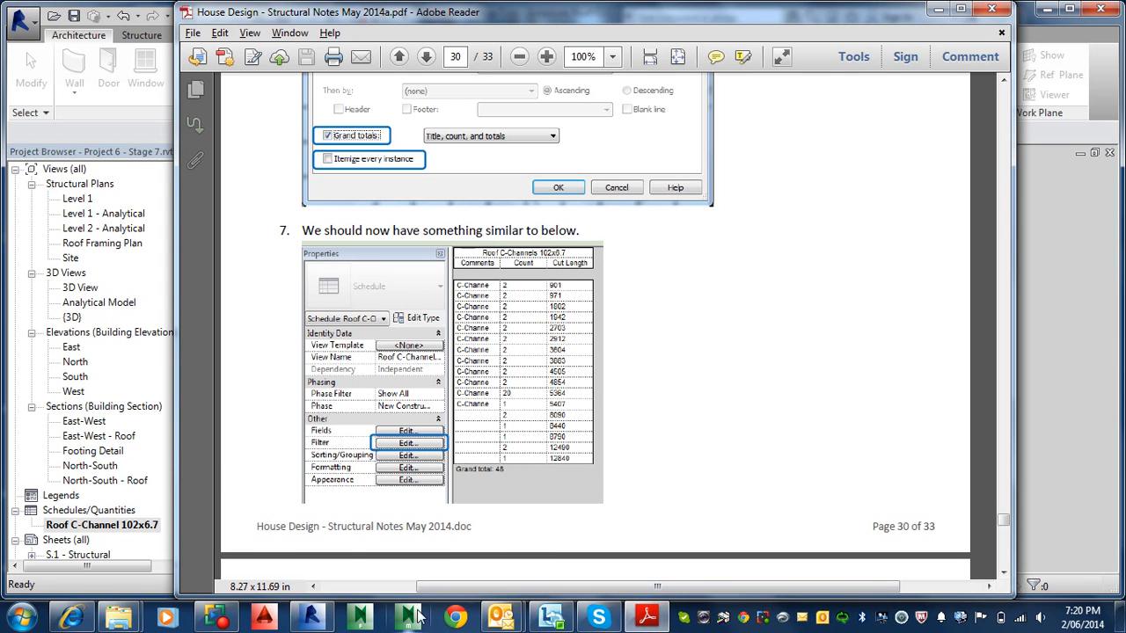
click(312, 616)
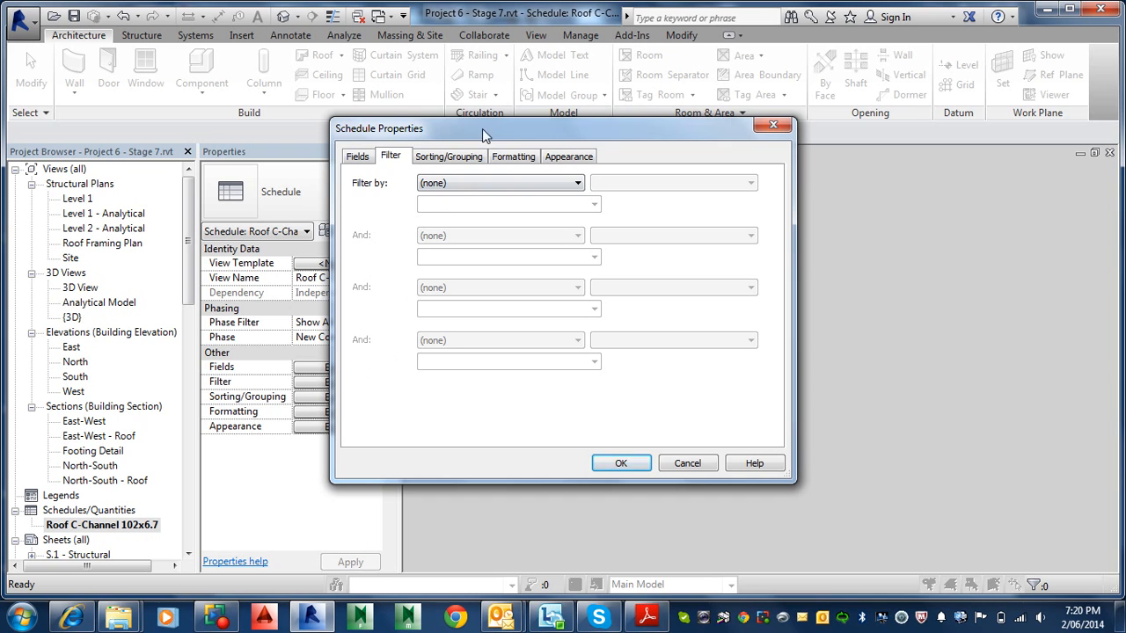
drag(482, 128, 734, 206)
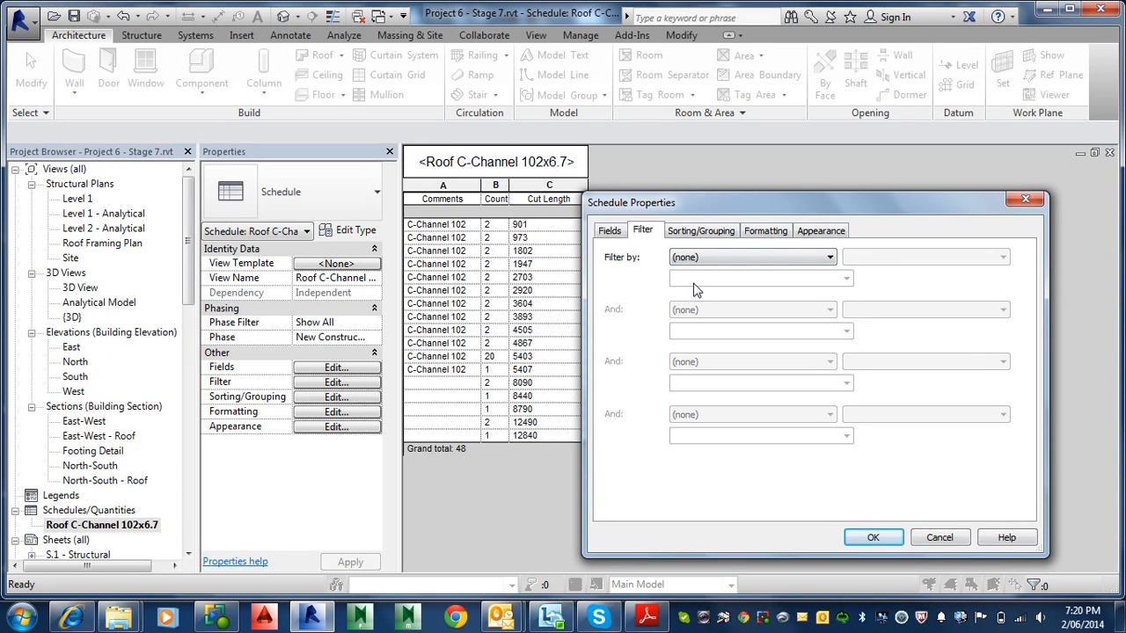
click(743, 257)
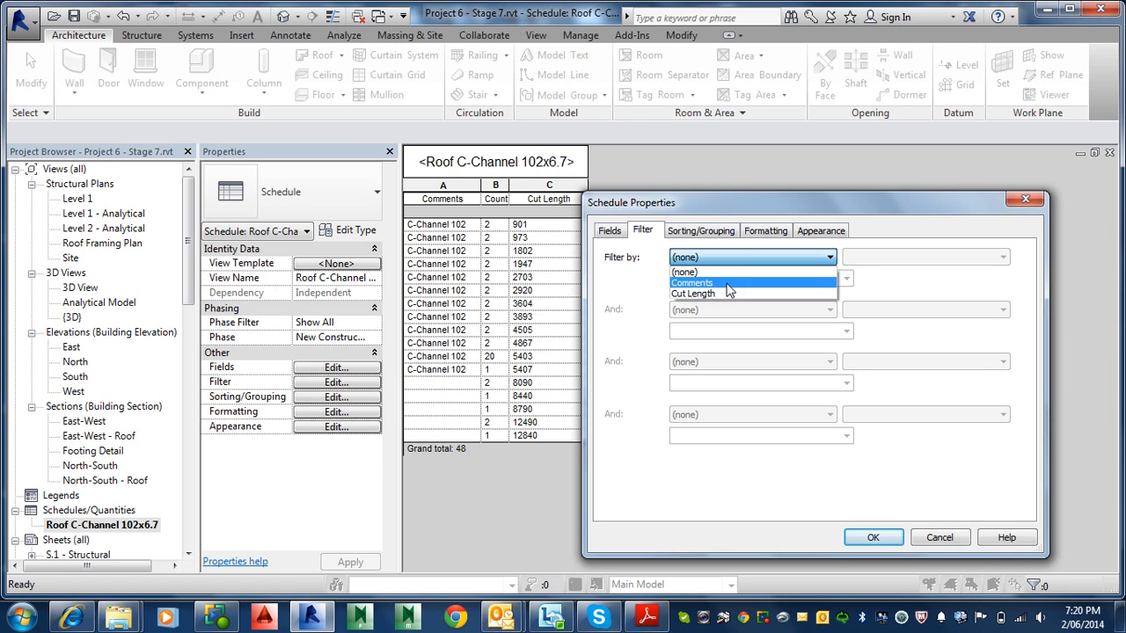
click(727, 284)
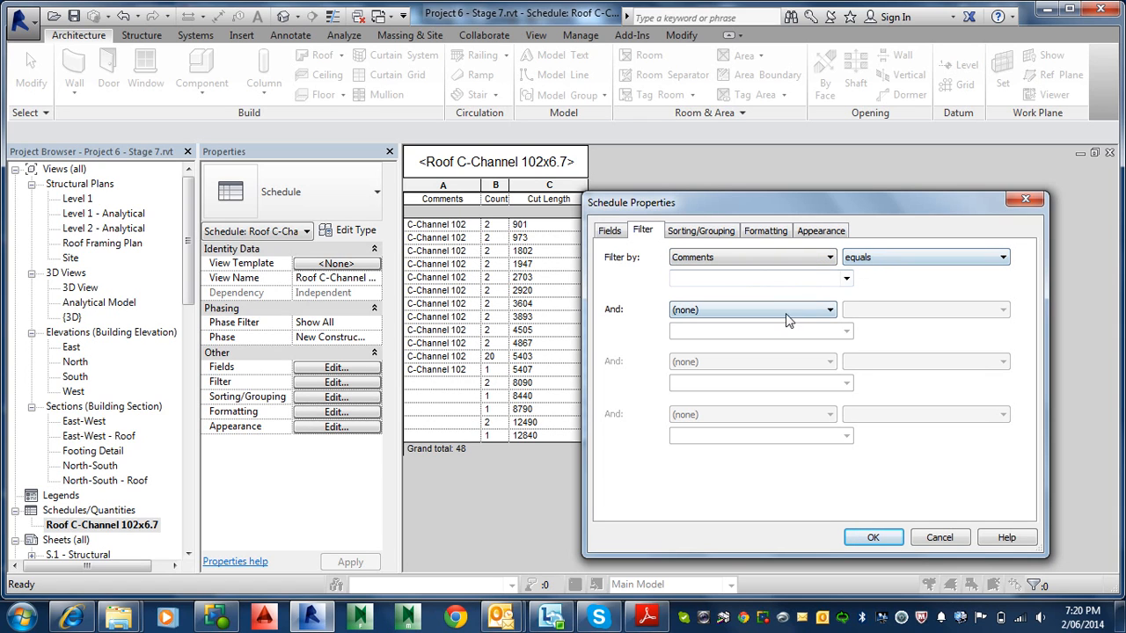
click(762, 279)
text(C-Channel 102x6.7)
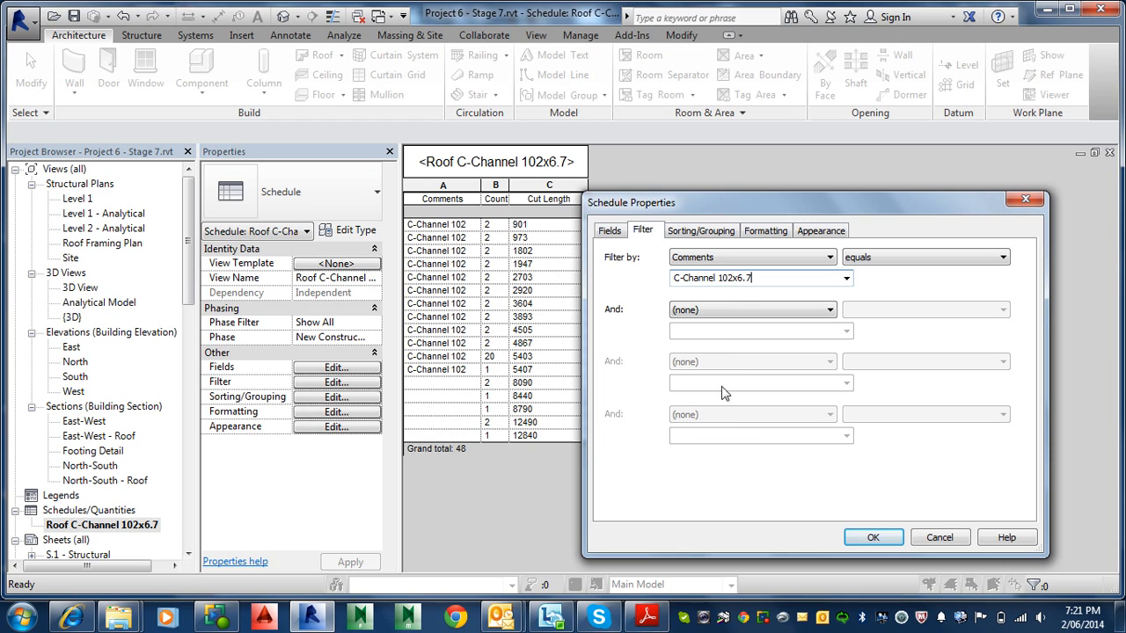
click(879, 537)
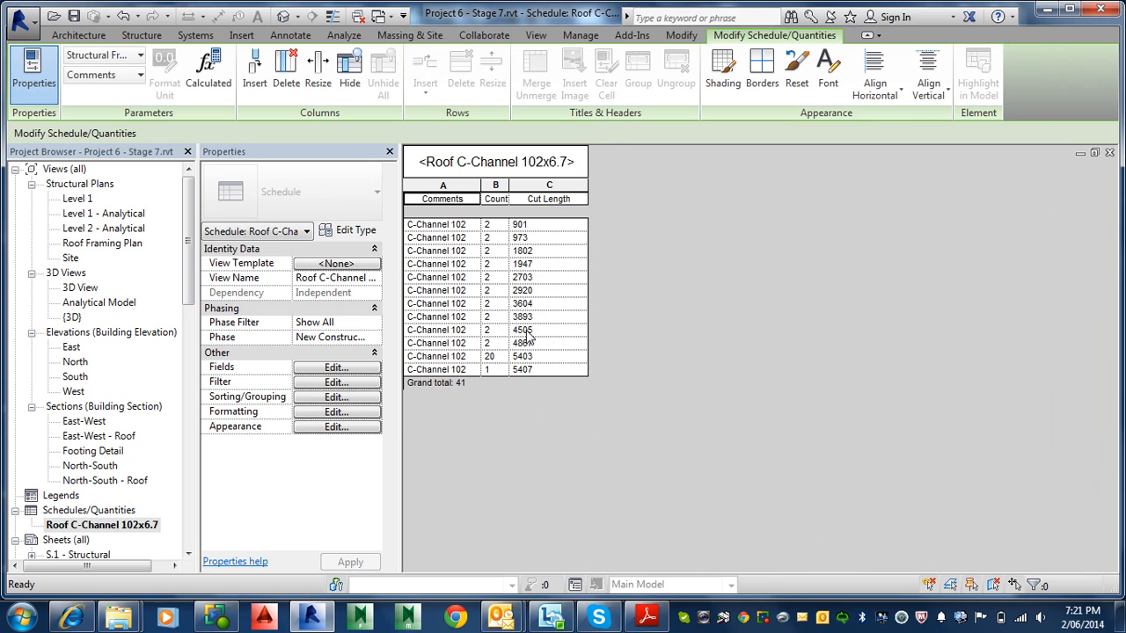
Step: Switch to the notes PDF in Adobe Reader and read about adjusting the column widths and adding the schedule to the sheet
click(648, 616)
scroll(605, 398, down, 10)
scroll(605, 398, down, 12)
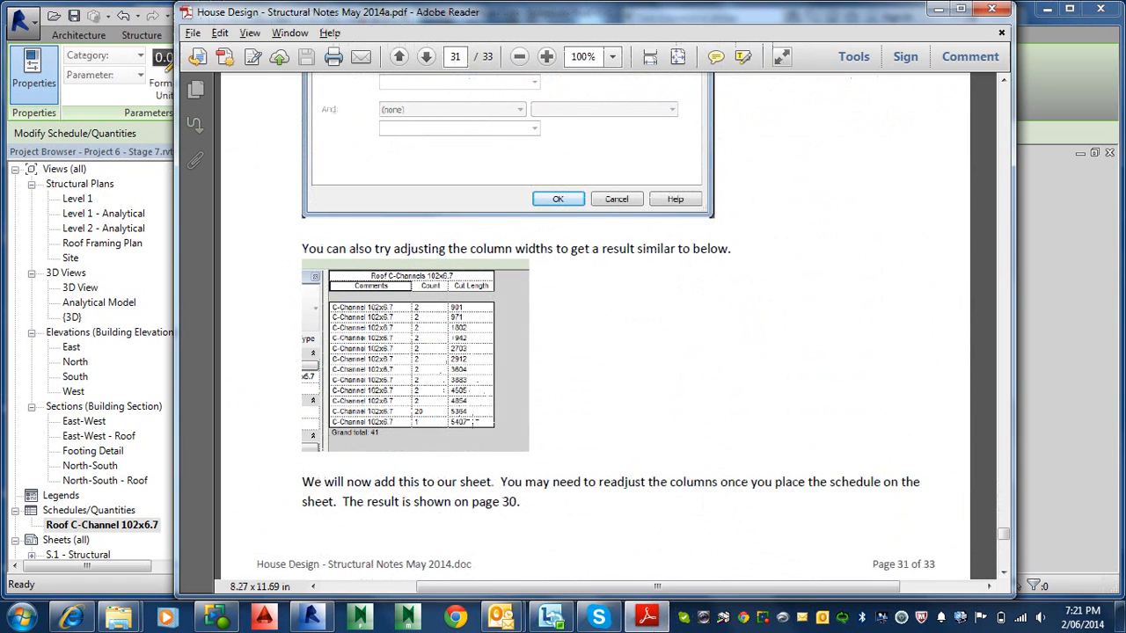
scroll(472, 422, down, 3)
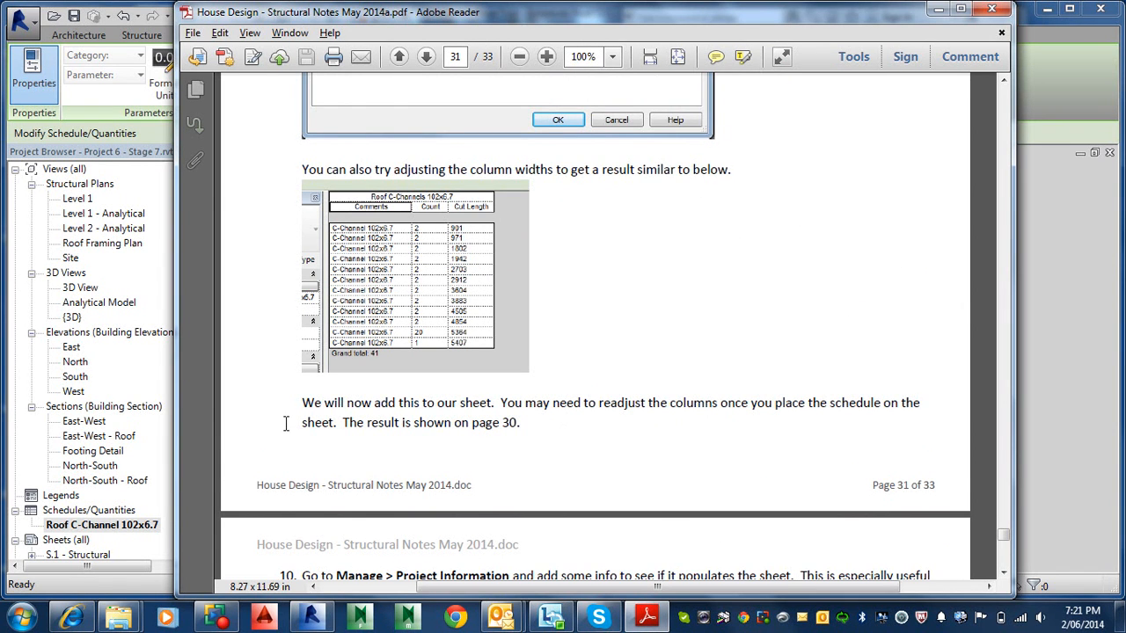
Step: Read instructions 10 and 11 in the notes on project information and title block entries, and examine the finished example sheet
scroll(299, 426, down, 8)
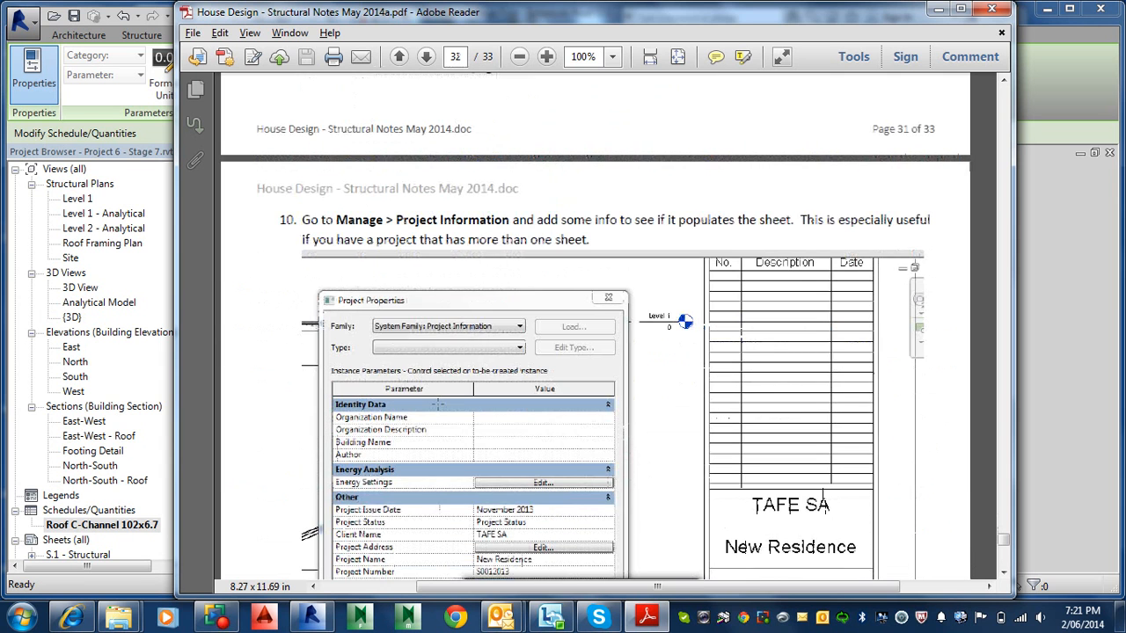
scroll(438, 404, down, 4)
scroll(437, 404, up, 2)
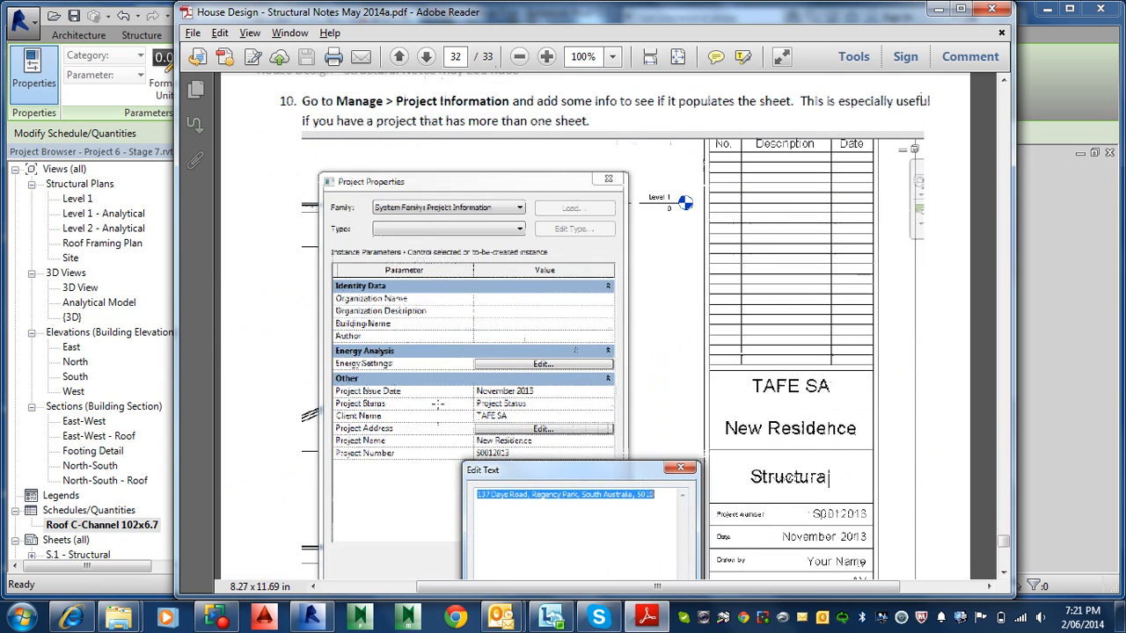
scroll(437, 404, down, 2)
scroll(438, 404, up, 3)
scroll(439, 402, down, 1)
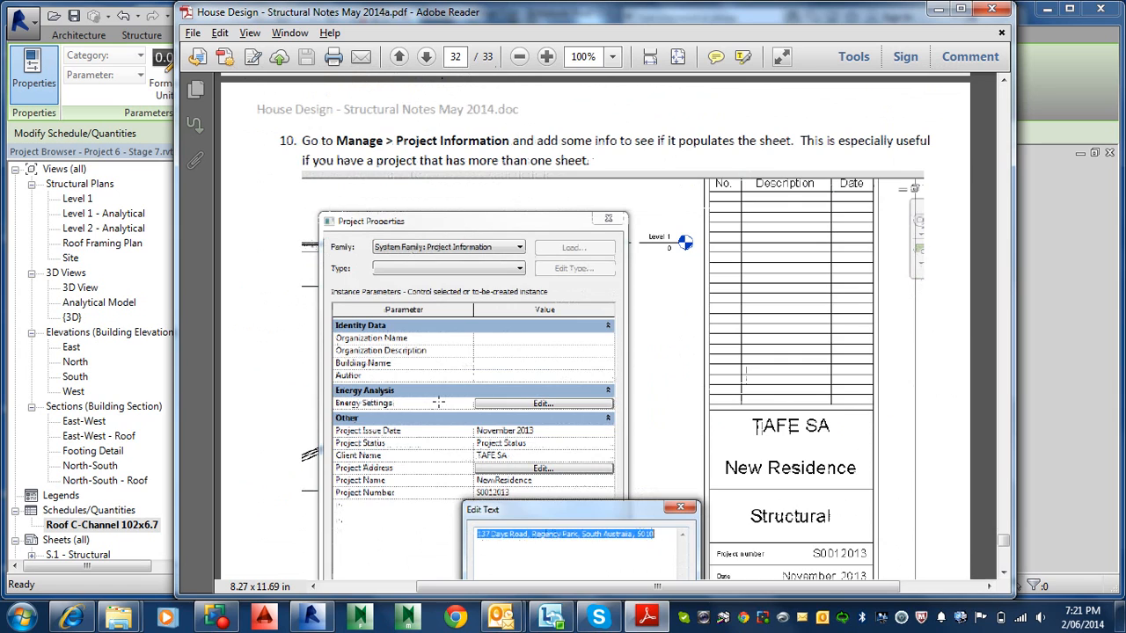
scroll(437, 404, down, 12)
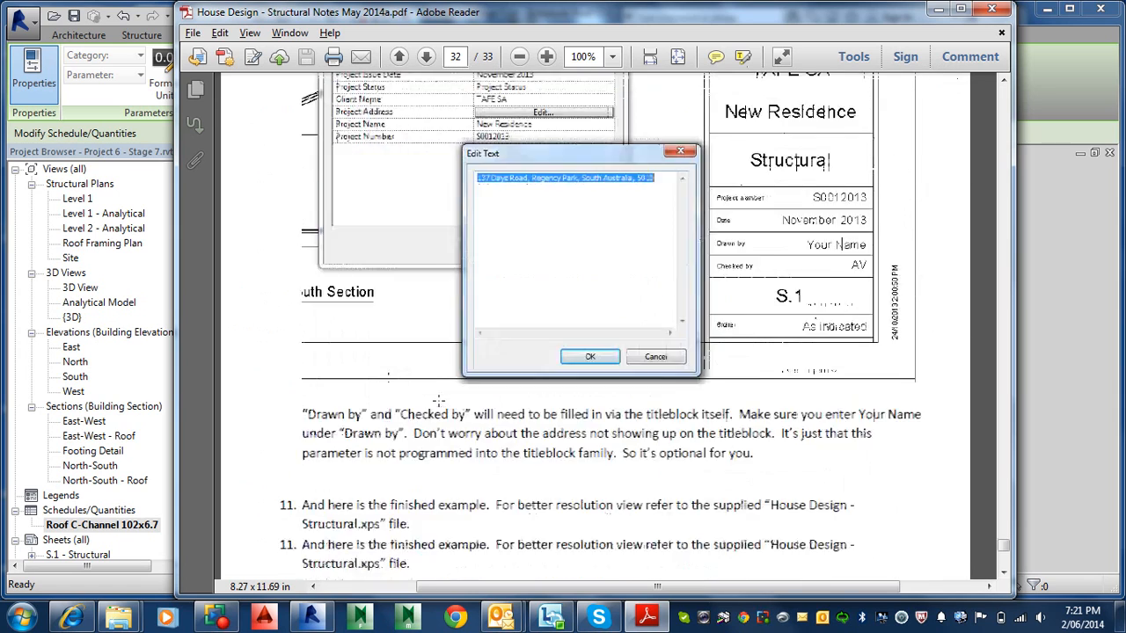
scroll(443, 405, down, 12)
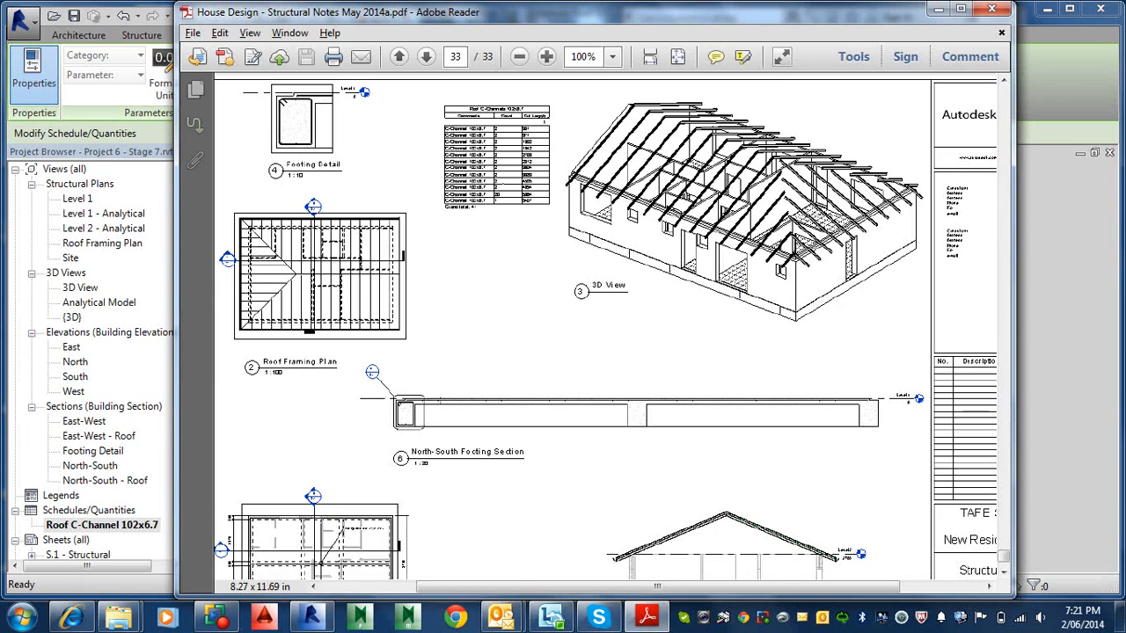
scroll(586, 161, up, 3)
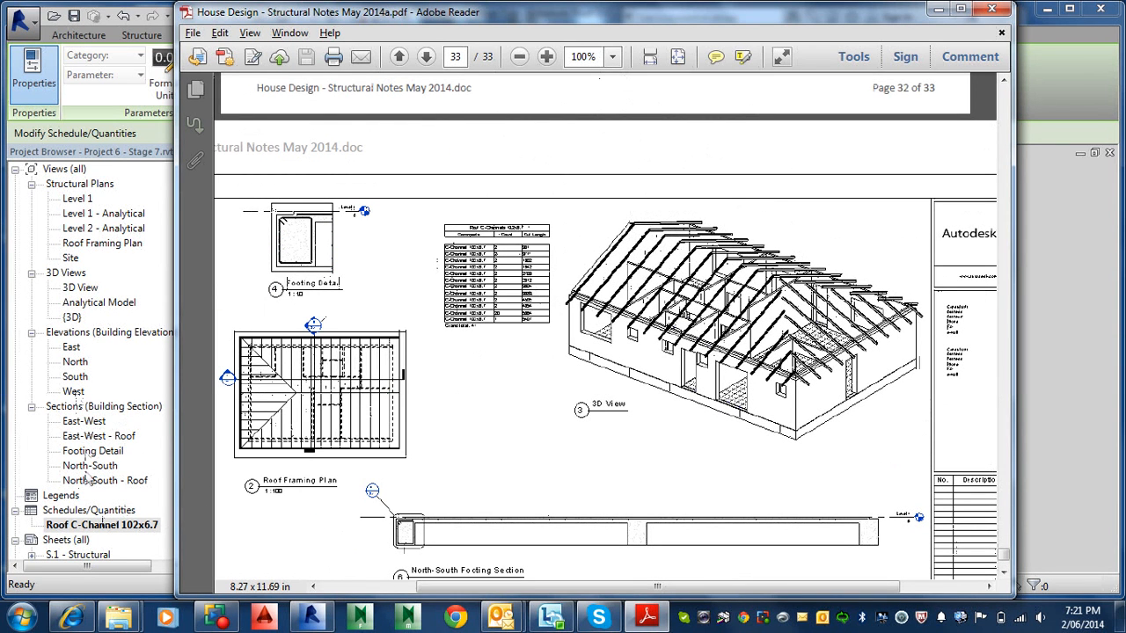
Step: Switch to Revit and place the Roof C-Channel 102x6.7 schedule on sheet S.1 - Structural, between the Footing Detail and the 3D View
double_click(77, 555)
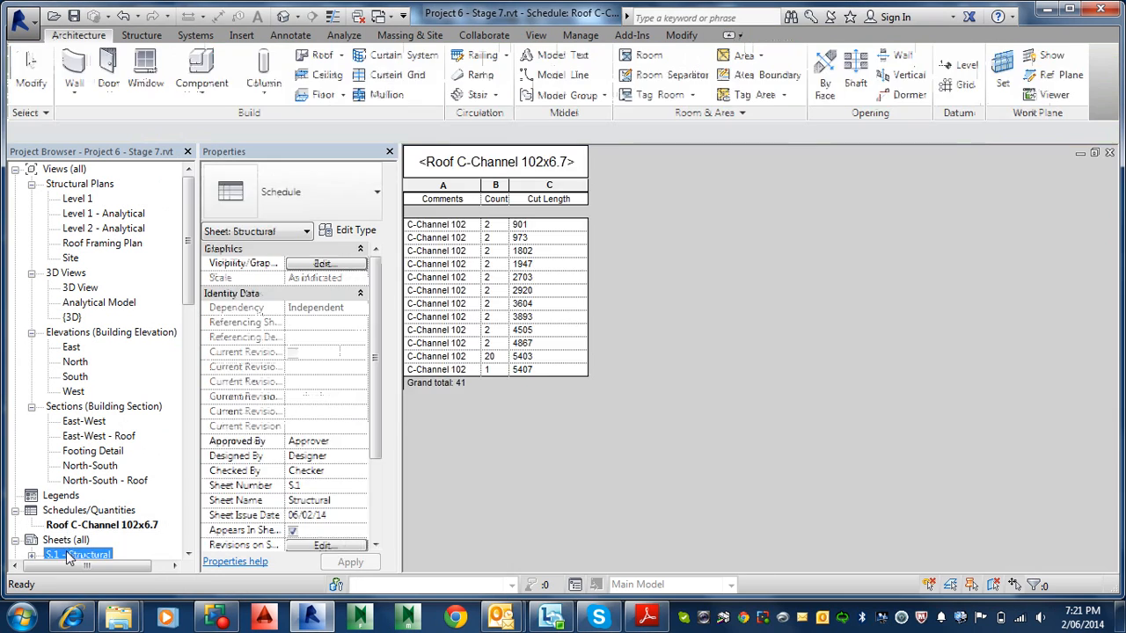
scroll(721, 191, down, 2)
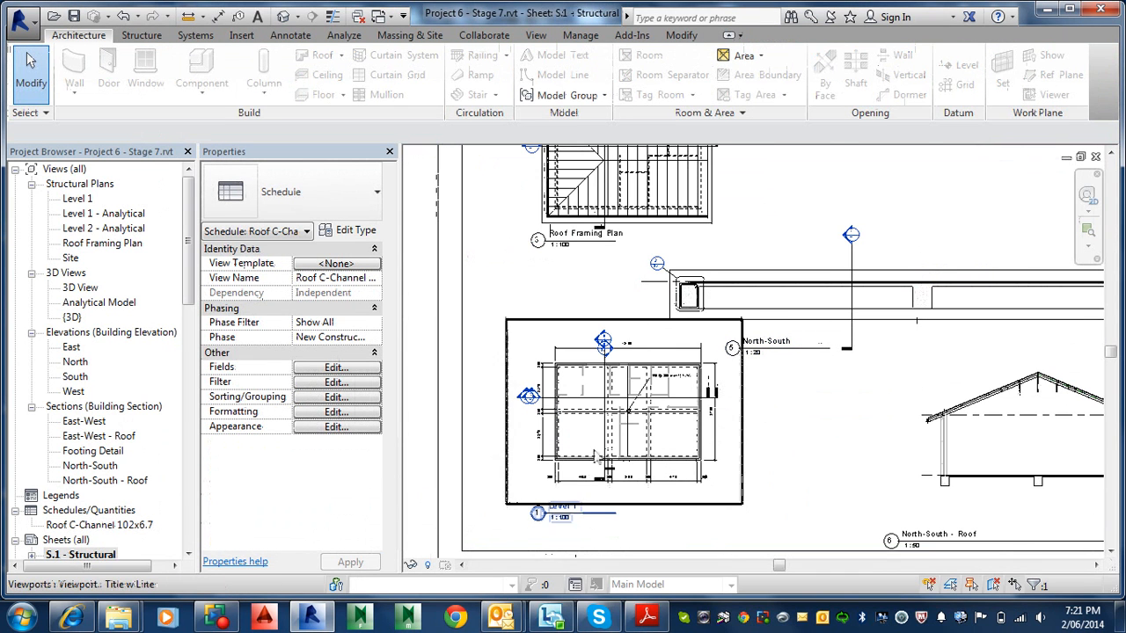
drag(92, 526, 911, 188)
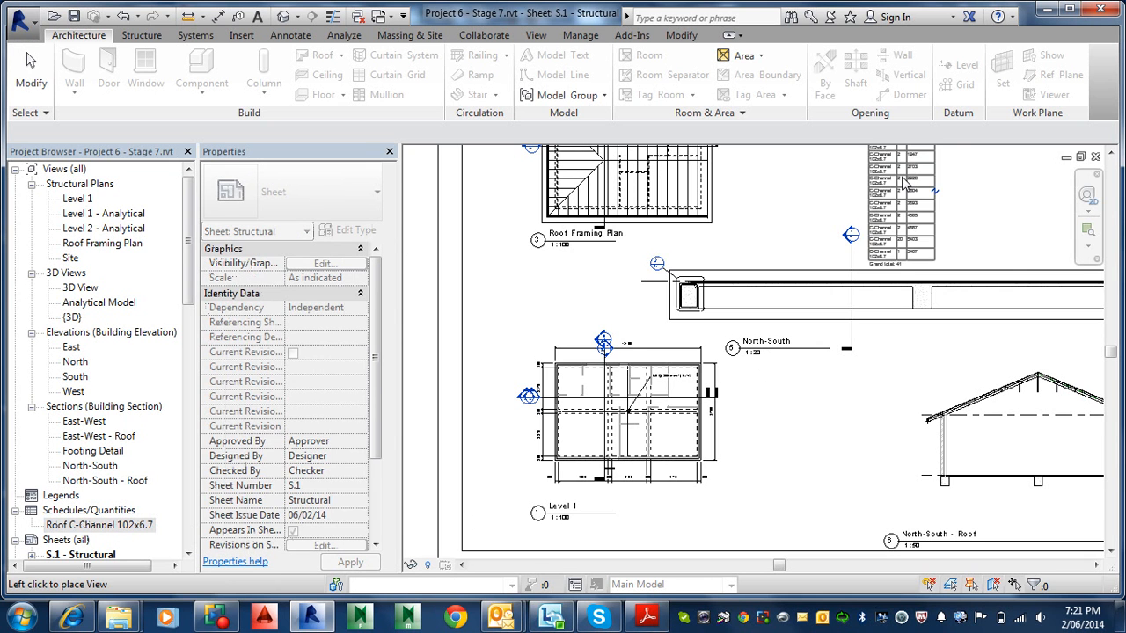
click(925, 187)
scroll(759, 225, down, 2)
middle_drag(764, 250, 660, 395)
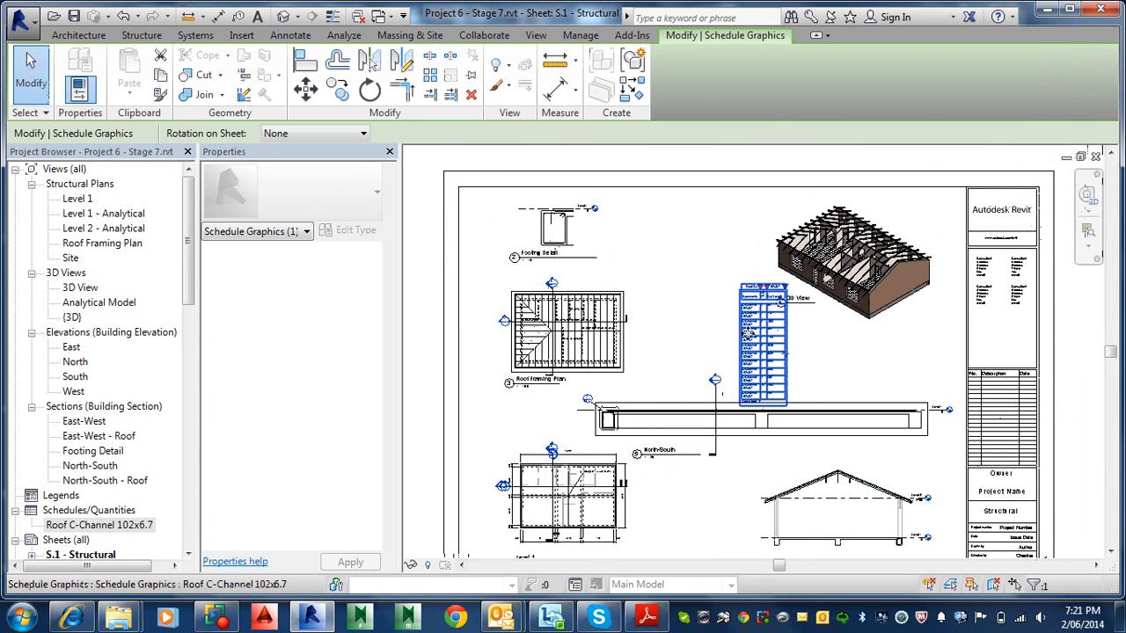
drag(779, 302, 658, 254)
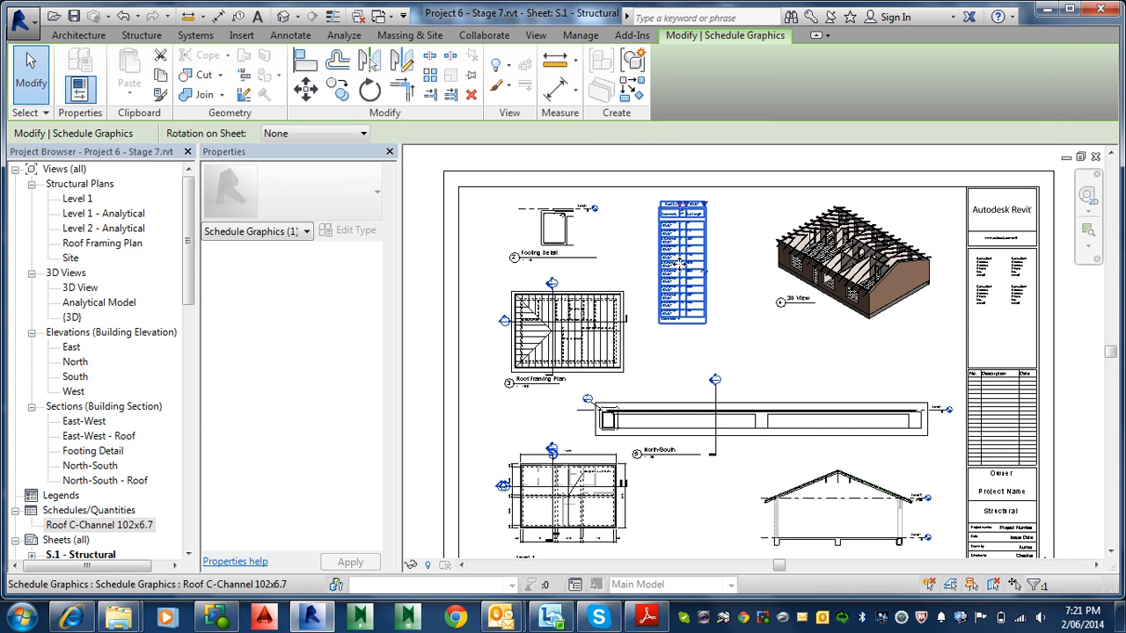
Step: Widen the Count and Comments columns of the placed schedule so that each heading and entry fits on one line
scroll(692, 236, up, 3)
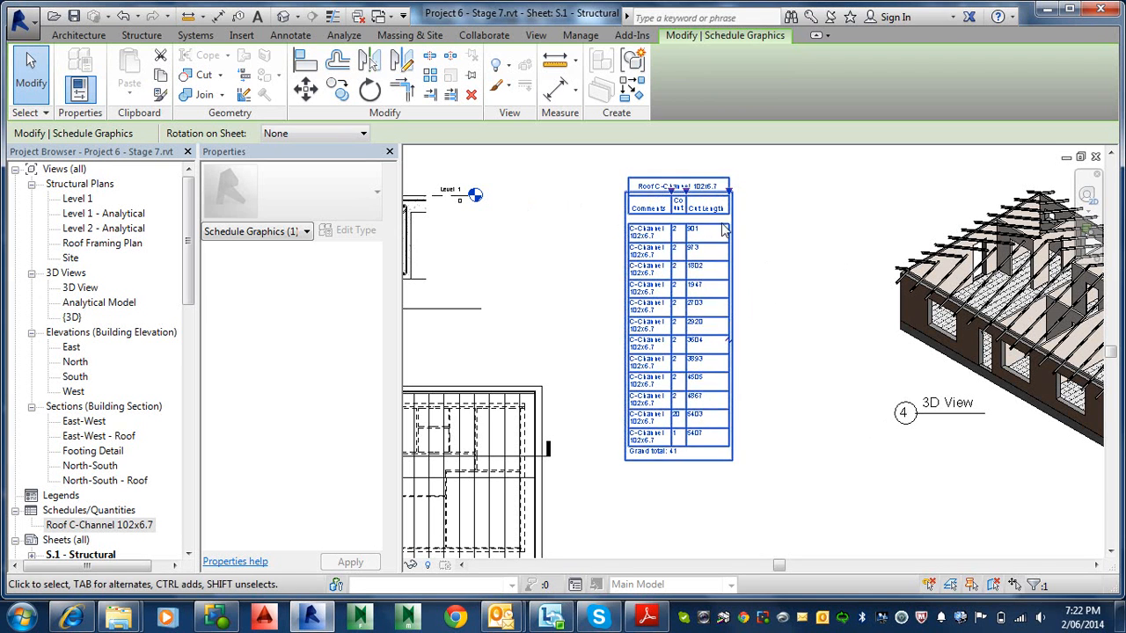
scroll(727, 192, up, 2)
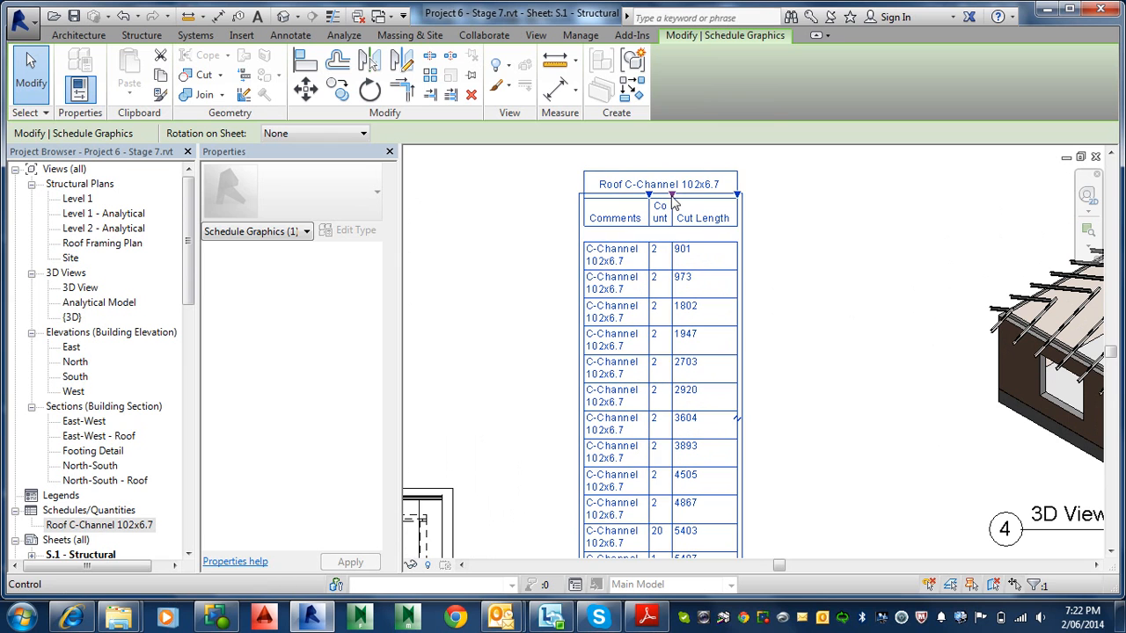
drag(674, 201, 717, 195)
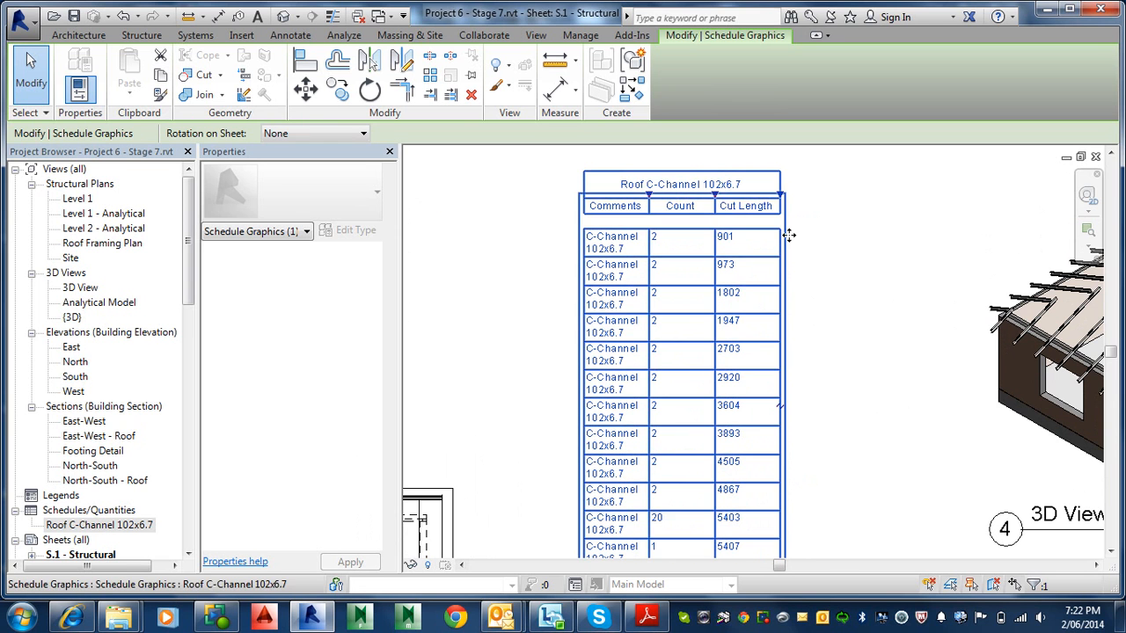
scroll(836, 271, down, 1)
scroll(845, 272, down, 1)
middle_drag(809, 390, 833, 340)
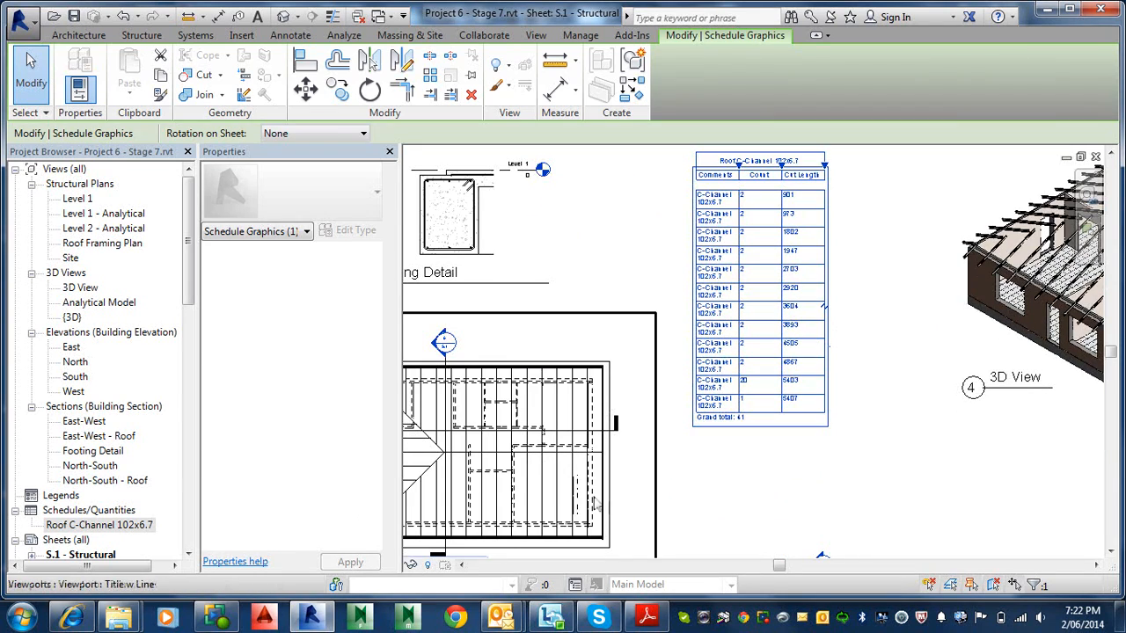
click(603, 517)
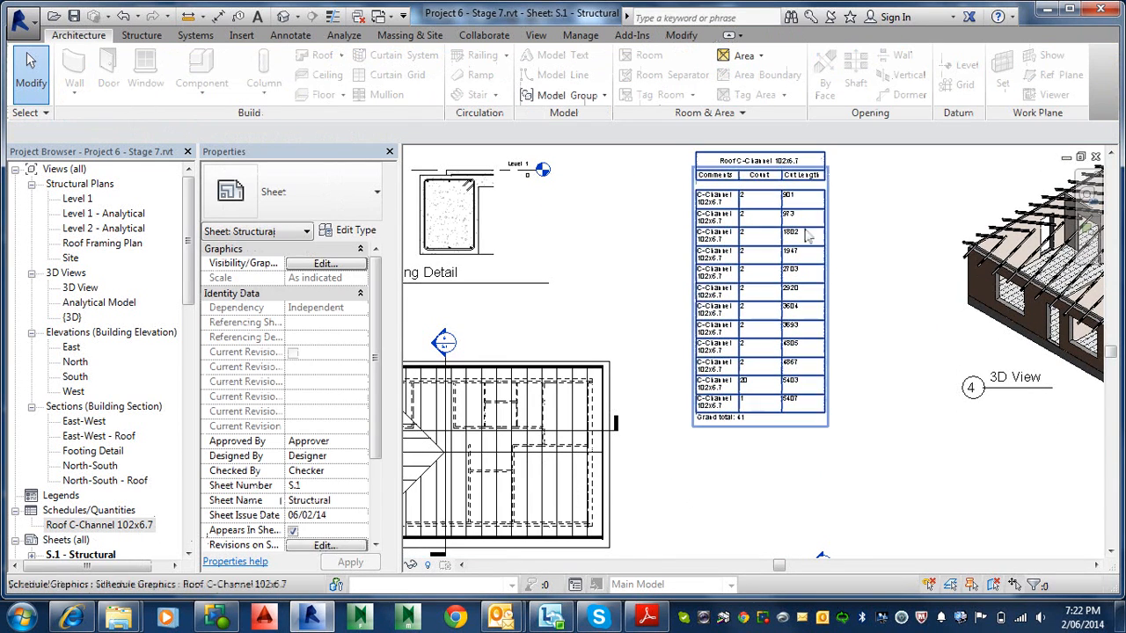
click(730, 180)
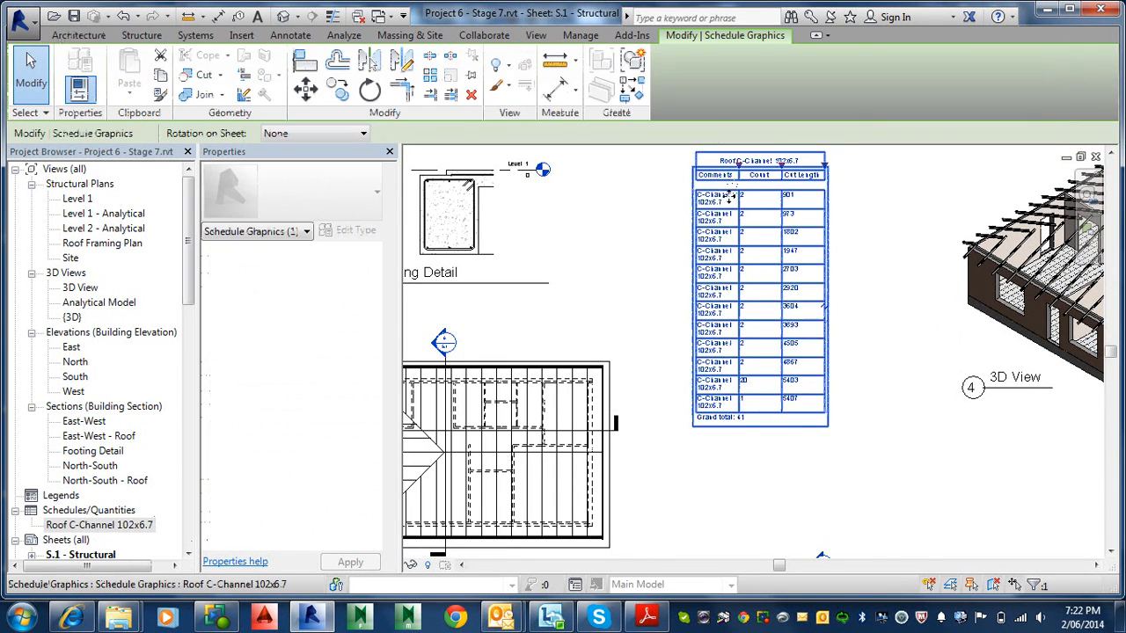
scroll(739, 168, up, 3)
drag(746, 159, 808, 158)
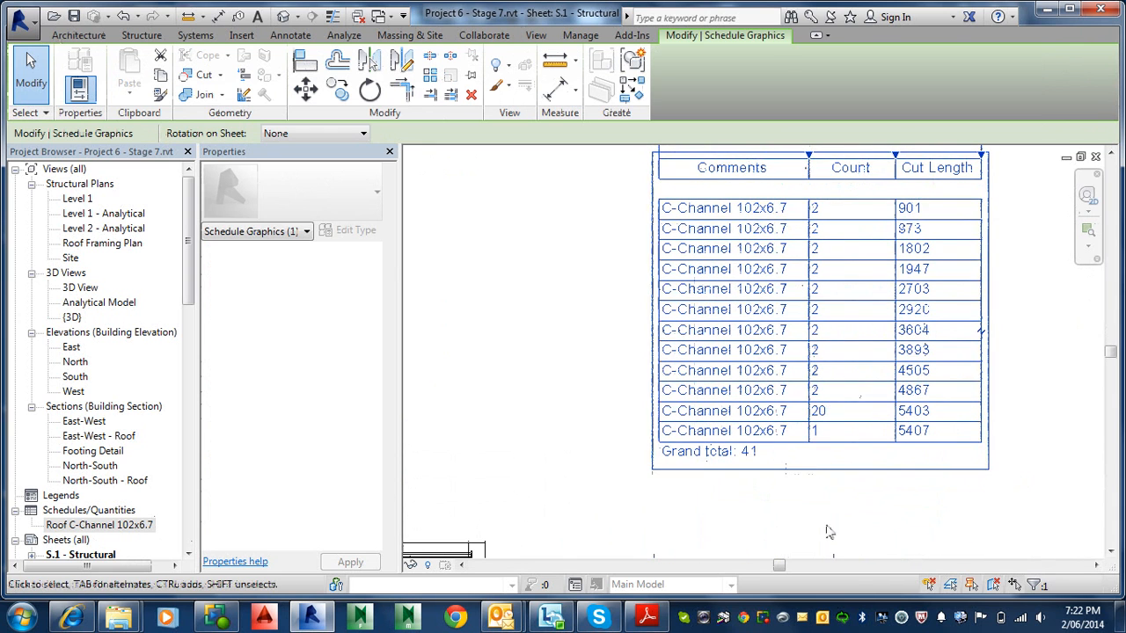
key(Escape)
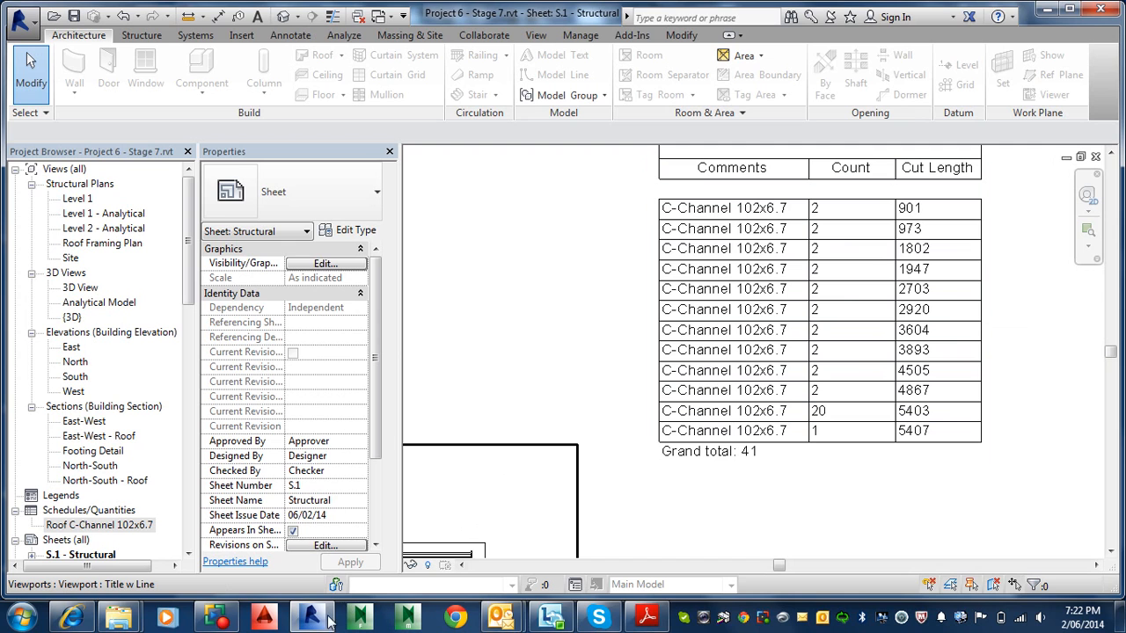
Step: Review the Roof C-Channel 102x6.7 schedule's fields, sorting and grouping, formatting, appearance and filter settings
click(646, 618)
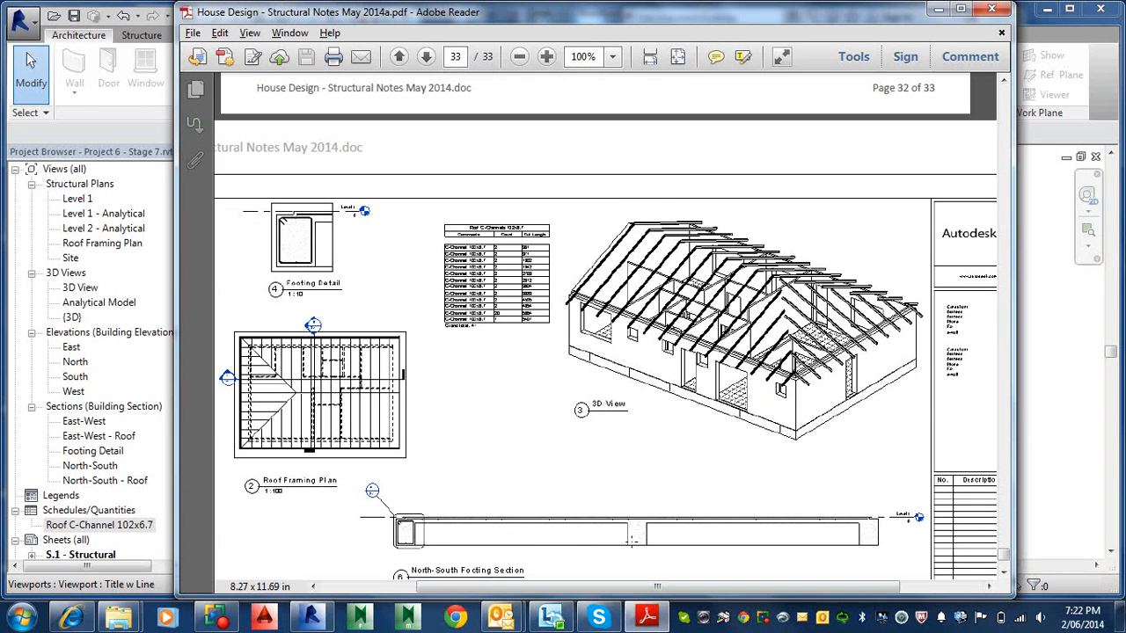
click(650, 623)
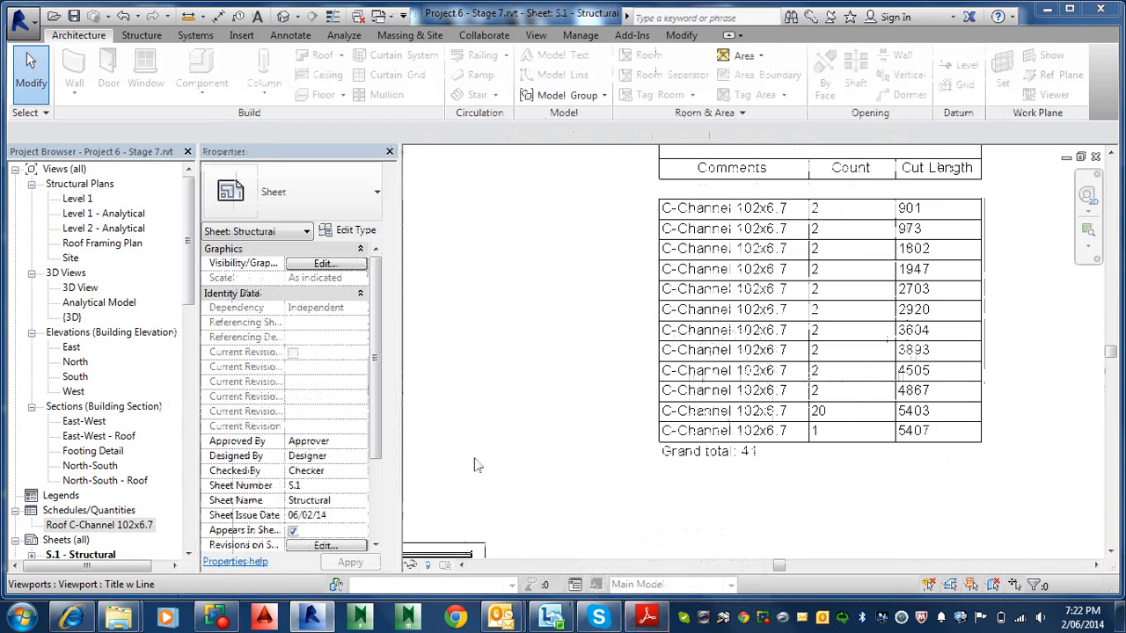
click(133, 526)
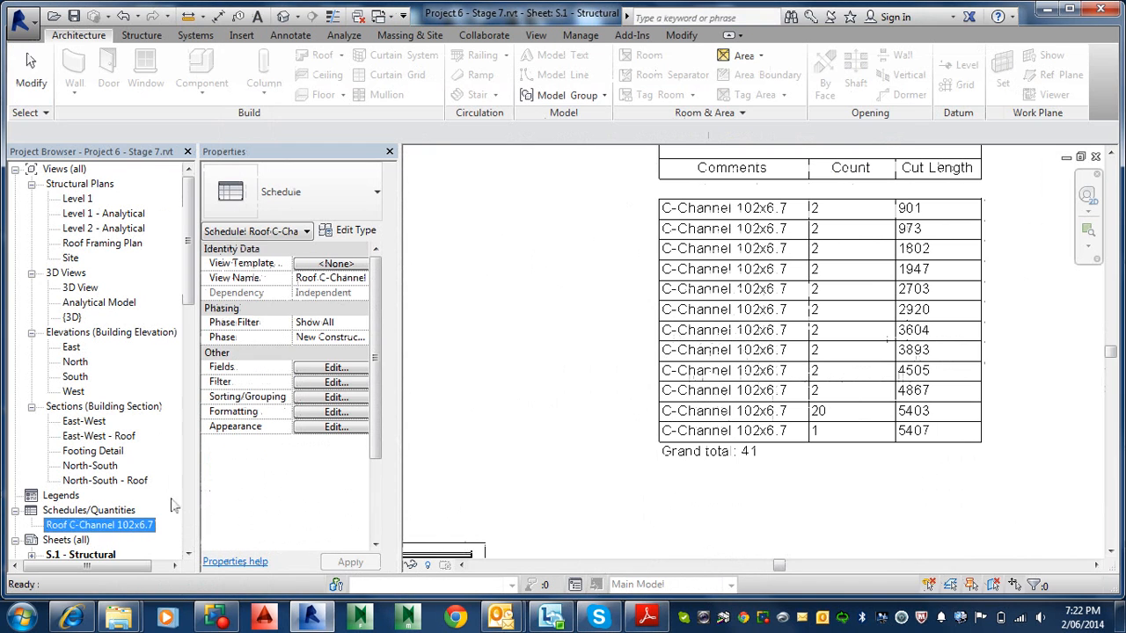
click(334, 369)
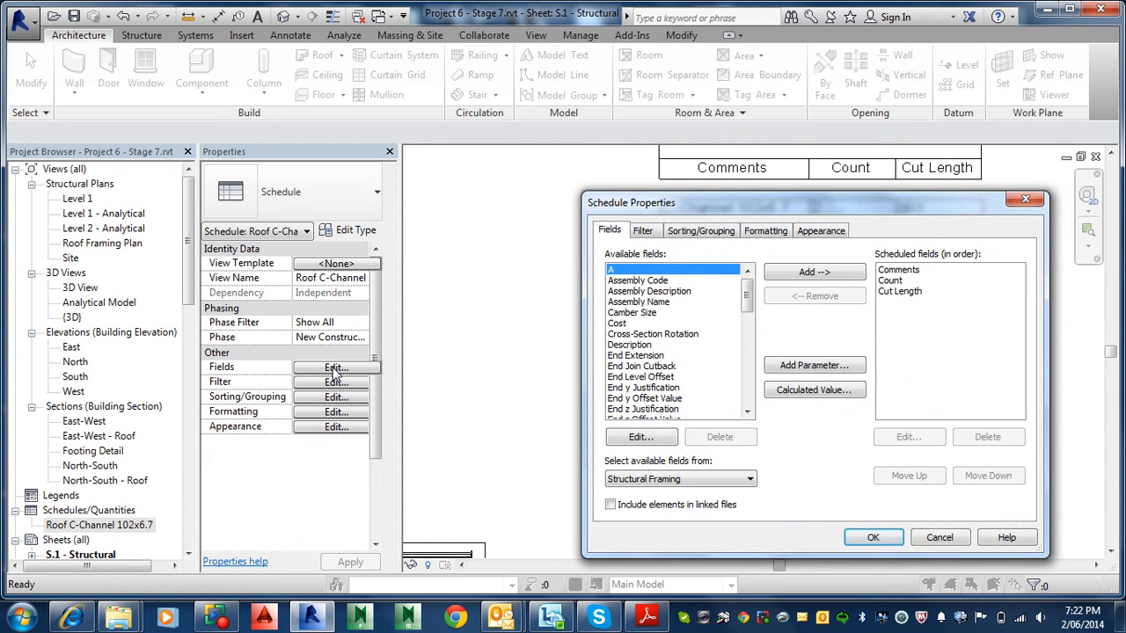
click(697, 236)
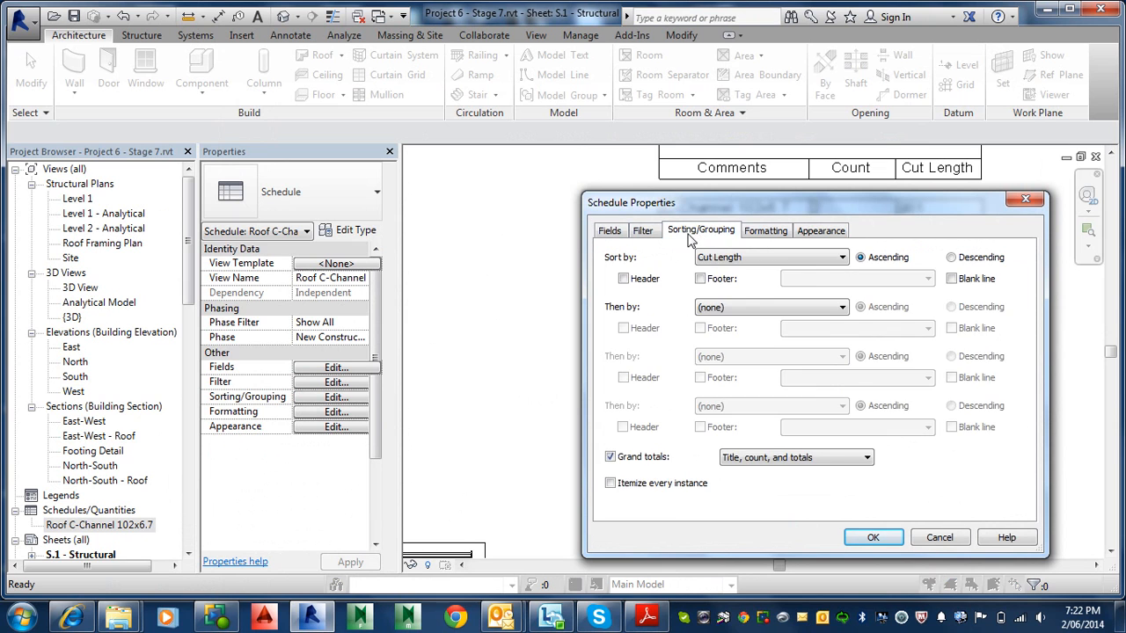
click(767, 234)
click(819, 233)
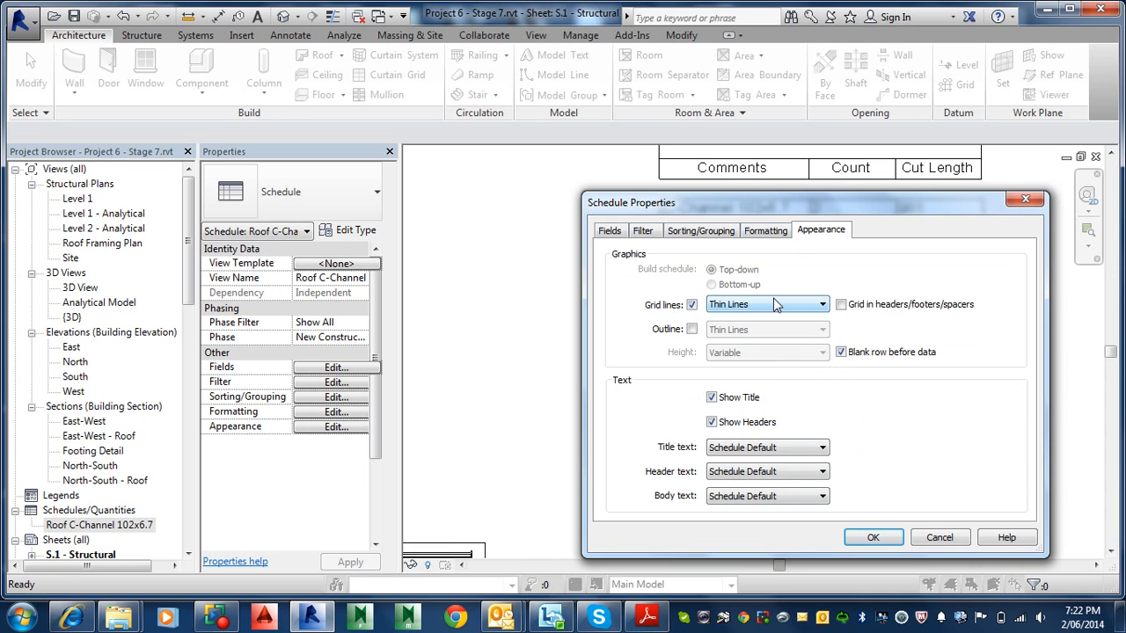
click(778, 304)
click(776, 304)
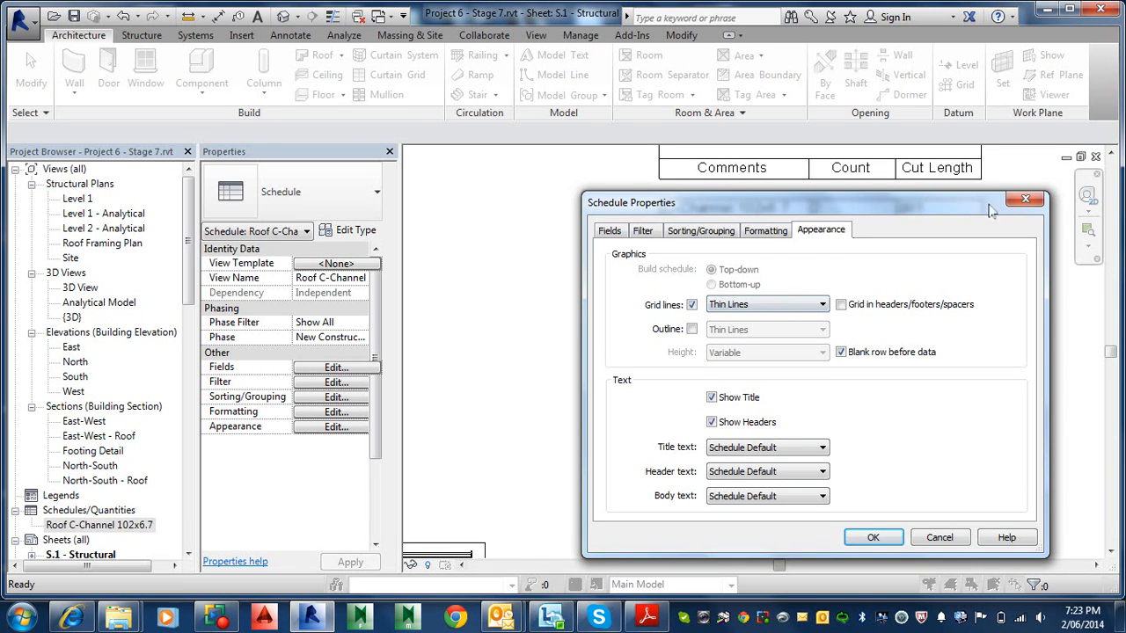
click(753, 231)
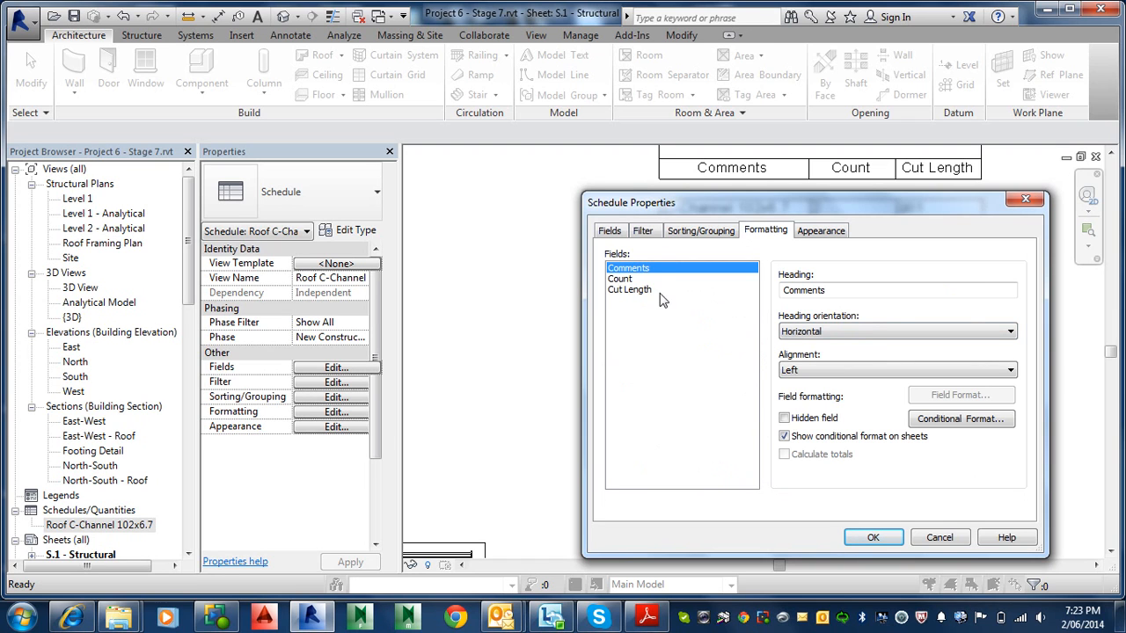
click(679, 232)
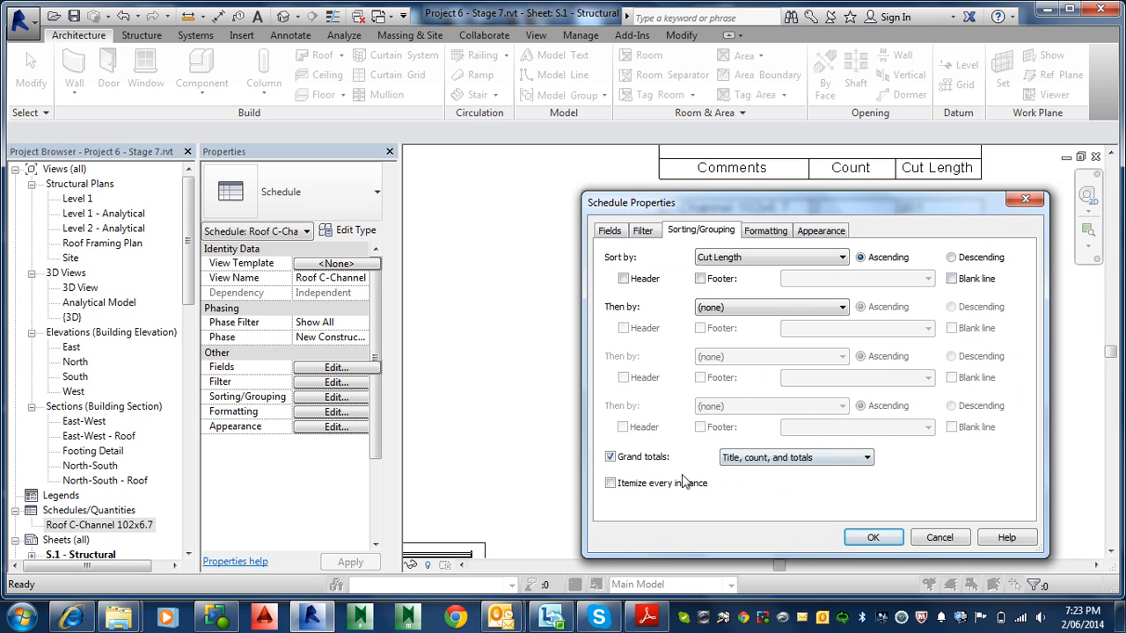
click(642, 230)
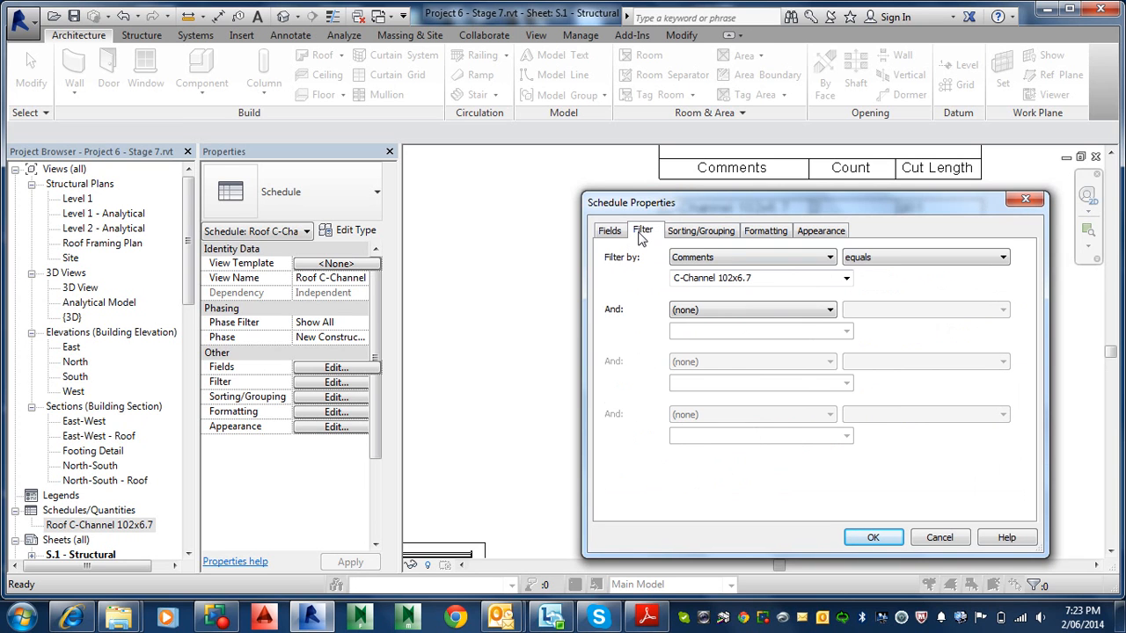
click(607, 231)
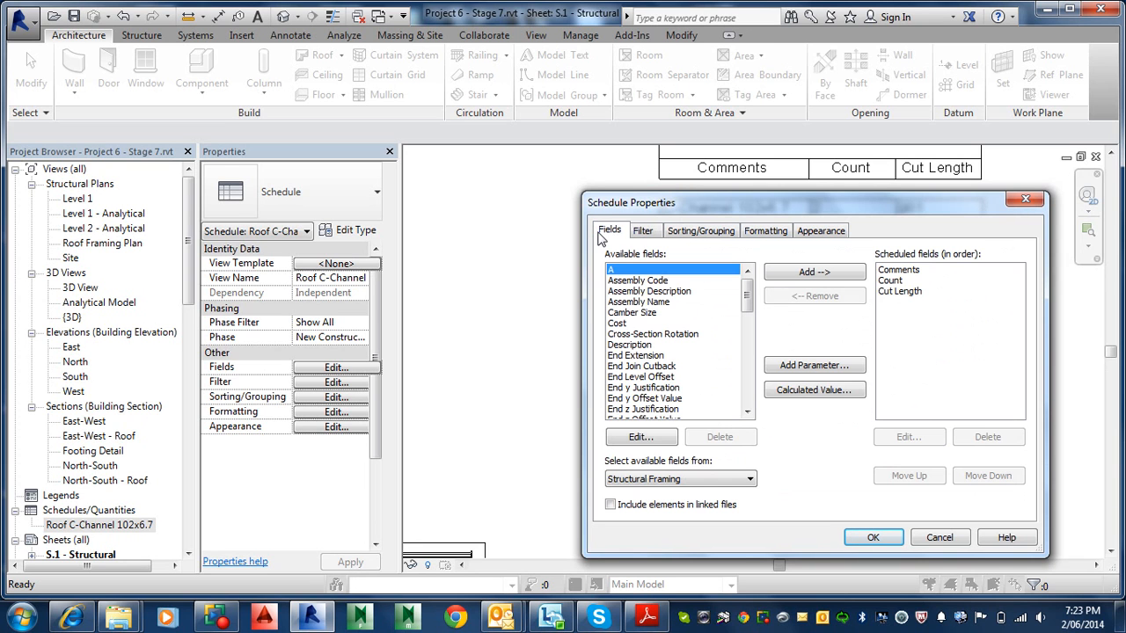
click(871, 537)
click(821, 482)
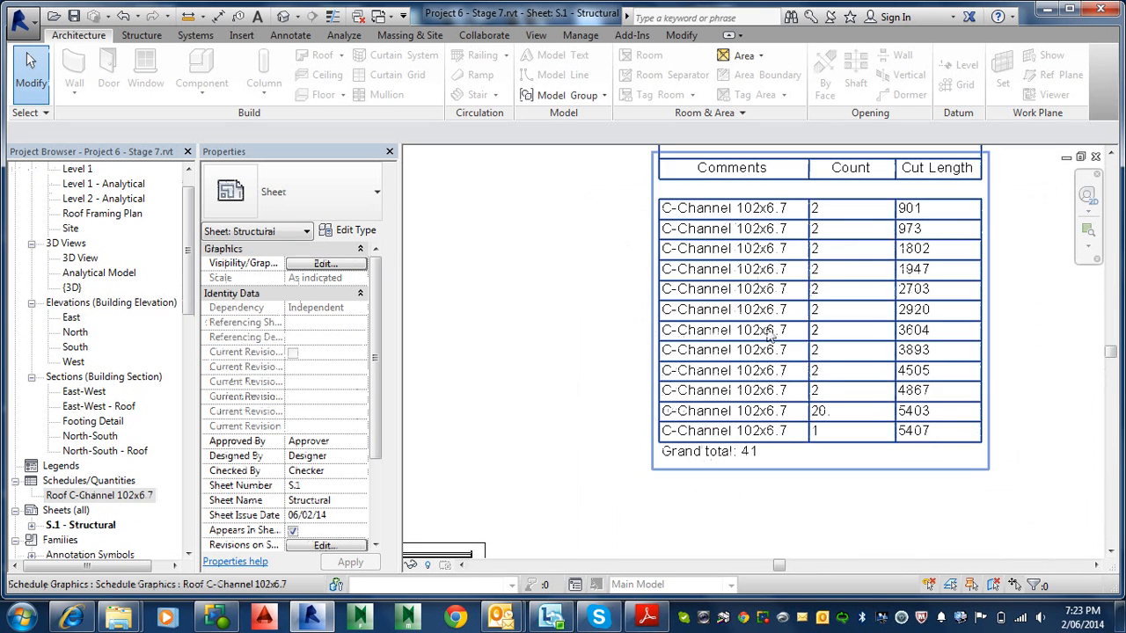
Step: Switch to the notes PDF in Adobe Reader and read the submission requirements and the project properties example in instruction 10
middle_drag(820, 235, 786, 379)
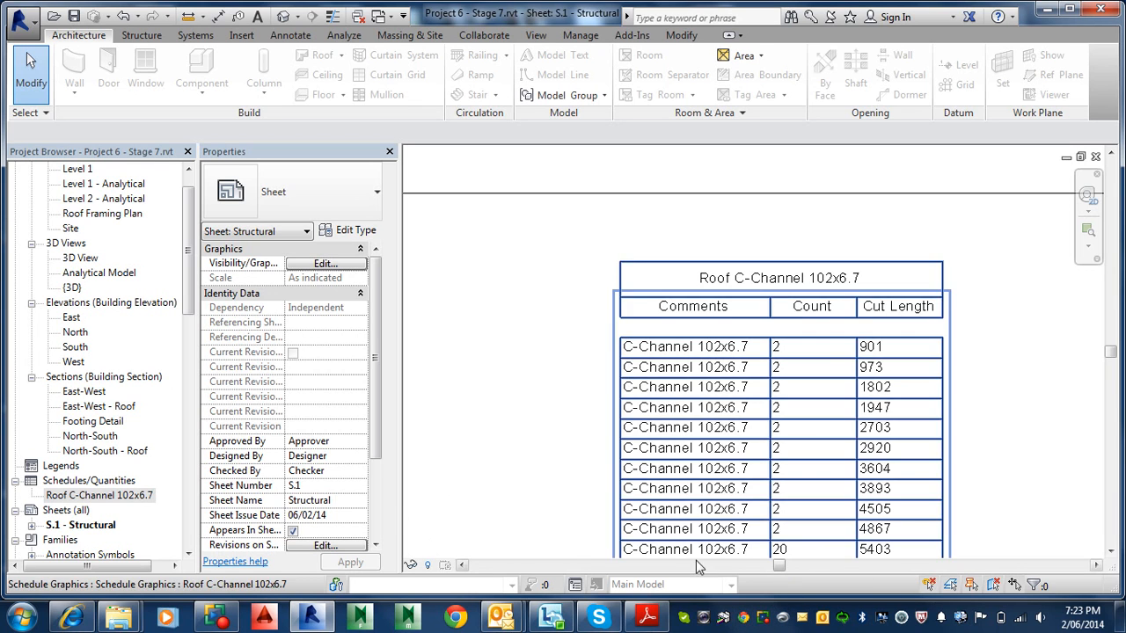
click(646, 618)
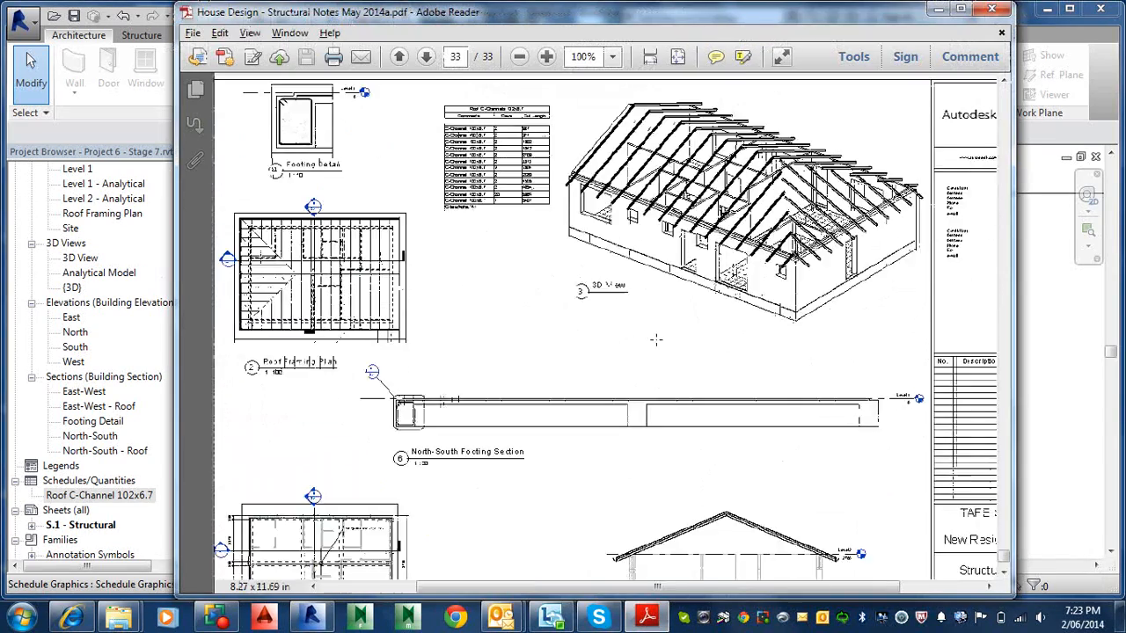
scroll(658, 330, down, 5)
scroll(661, 319, up, 15)
ctrl+scroll(576, 238, down, 3)
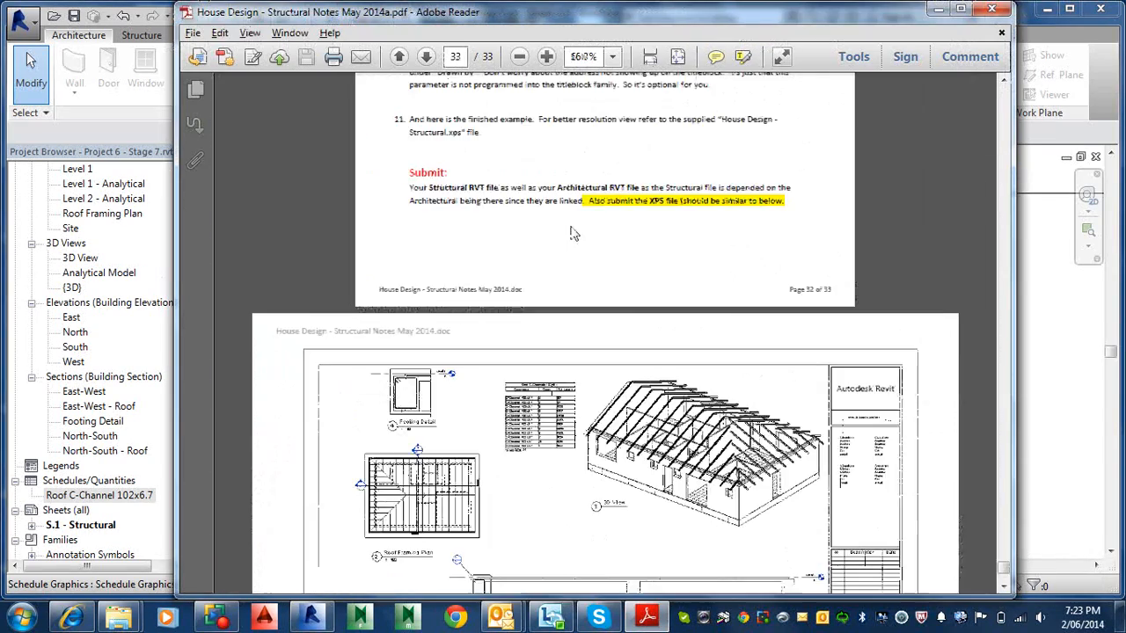
ctrl+scroll(573, 233, up, 2)
scroll(563, 239, up, 10)
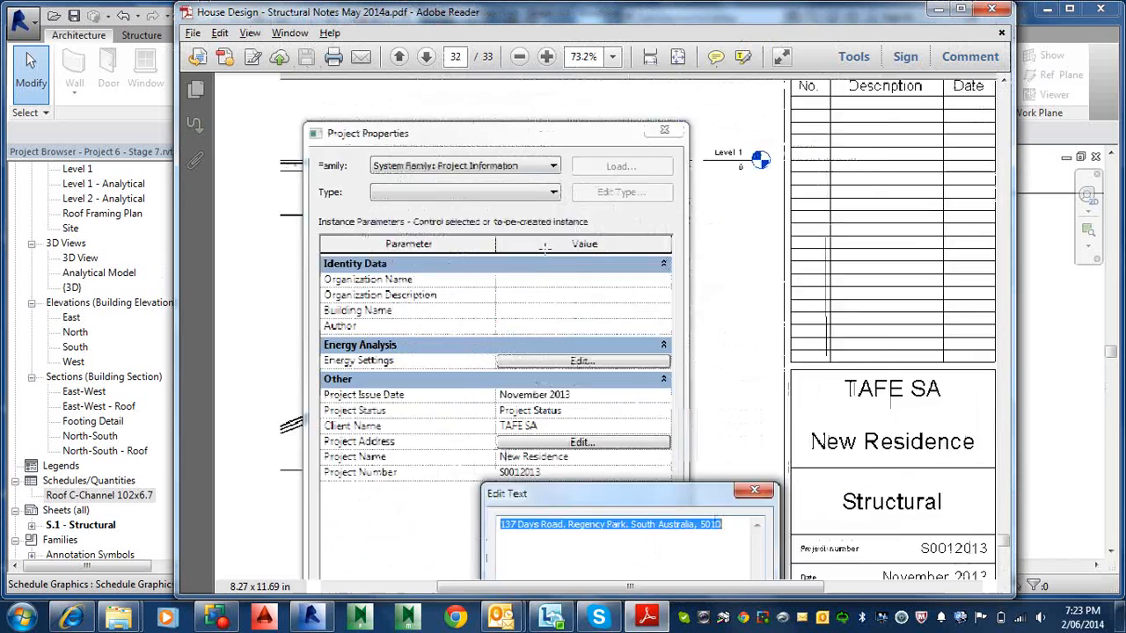
Step: Read the project properties example in instruction 10, including its issue date, client, address, project name and number, and the matching title block
ctrl+scroll(544, 249, up, 3)
scroll(545, 249, up, 5)
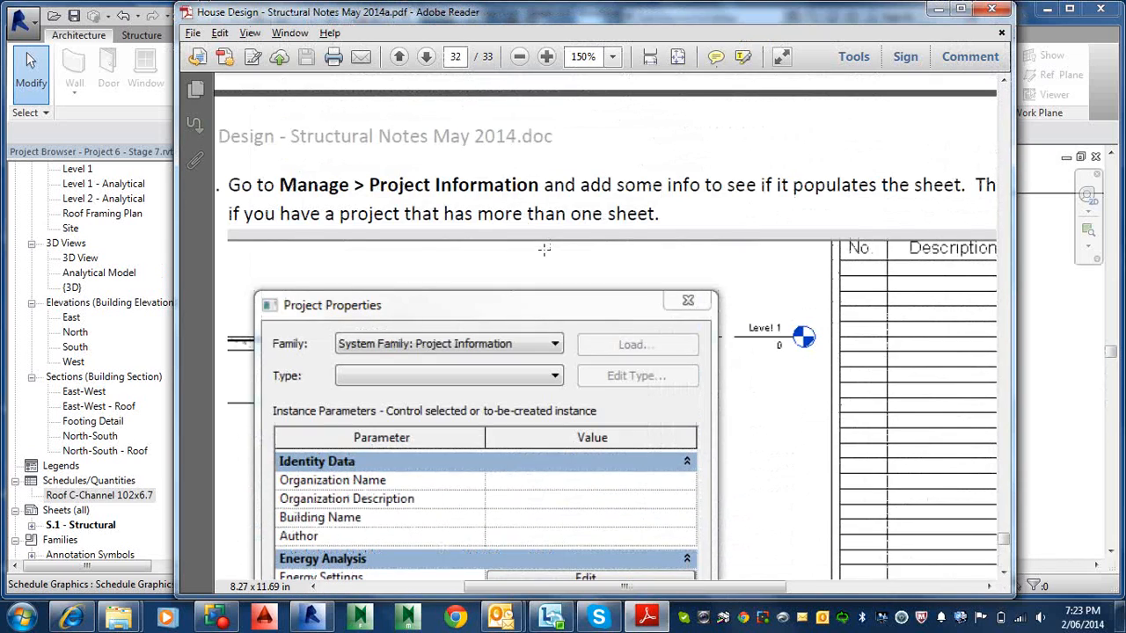
ctrl+scroll(544, 249, down, 2)
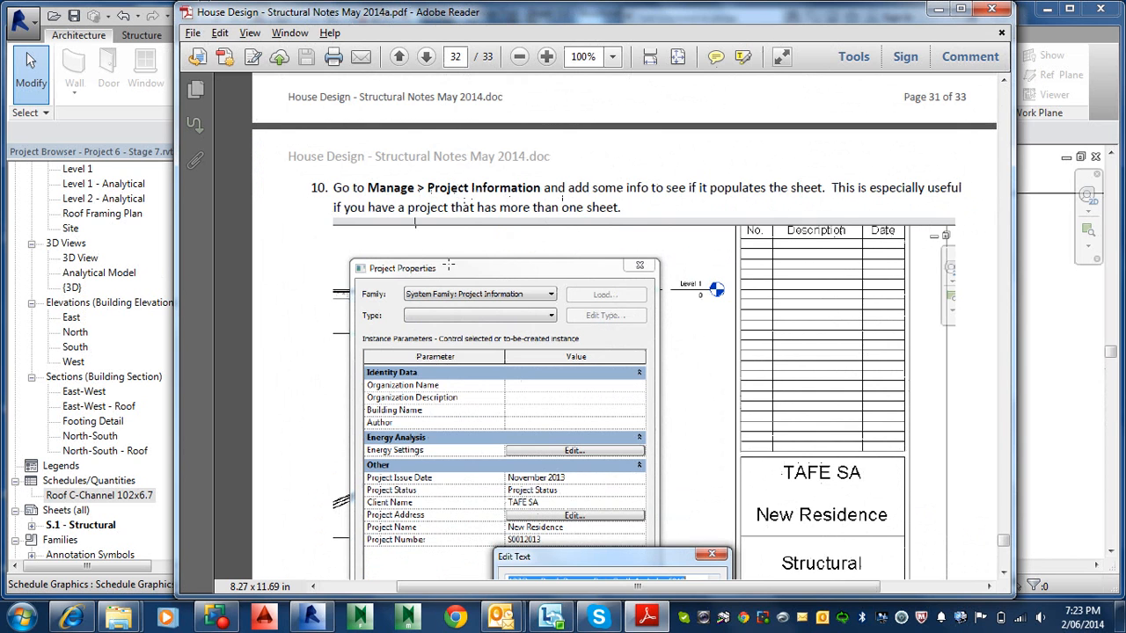
scroll(527, 424, down, 3)
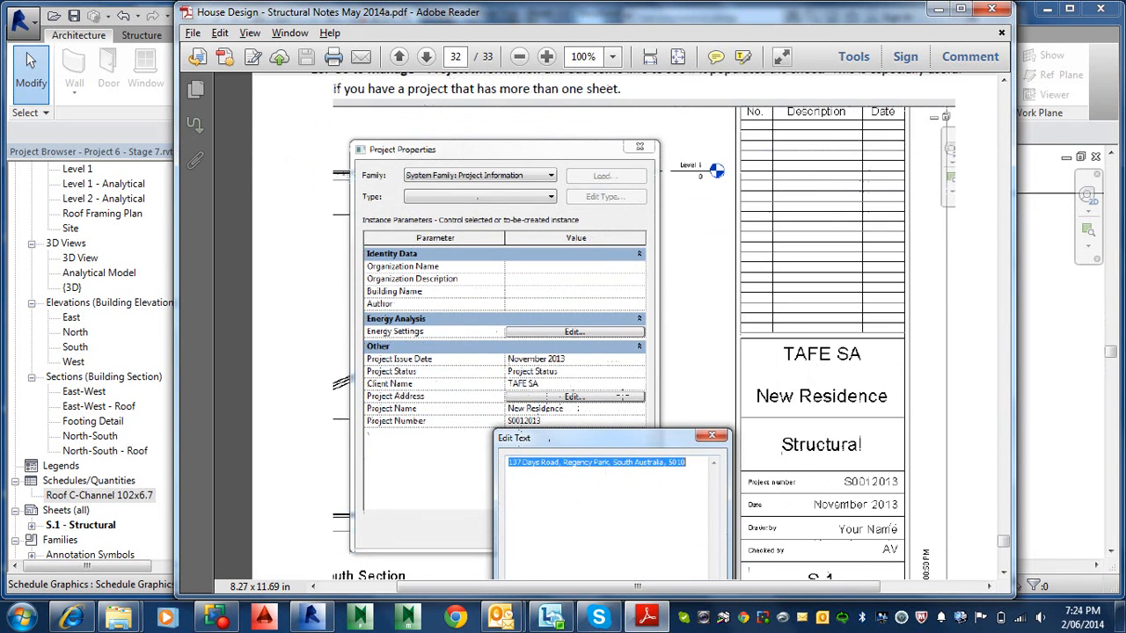
scroll(620, 396, down, 1)
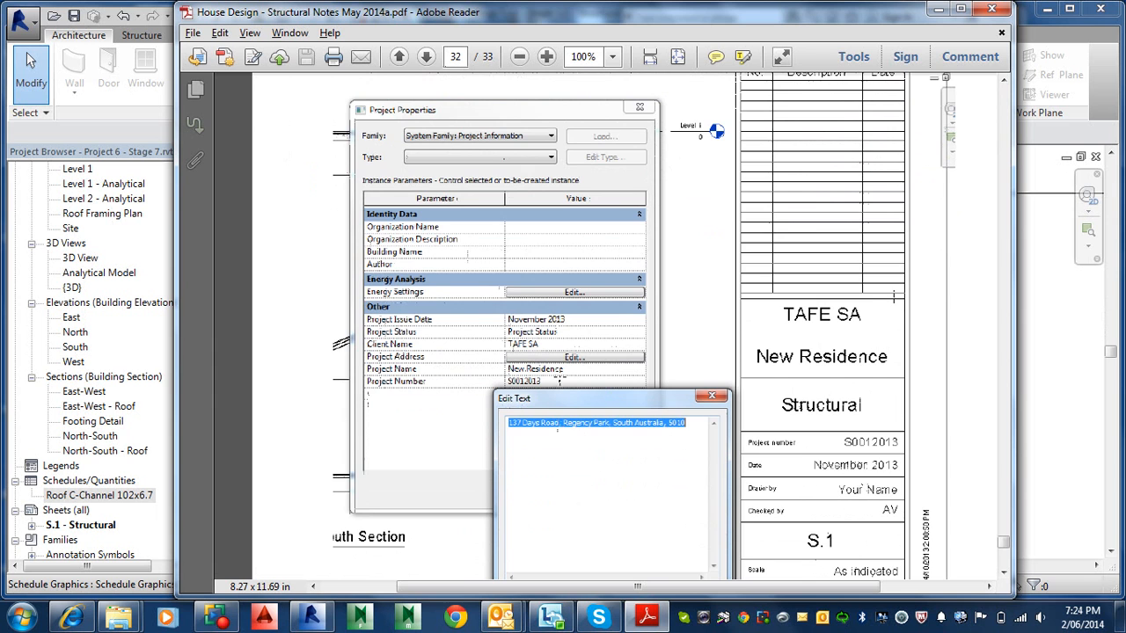
ctrl+scroll(560, 380, up, 4)
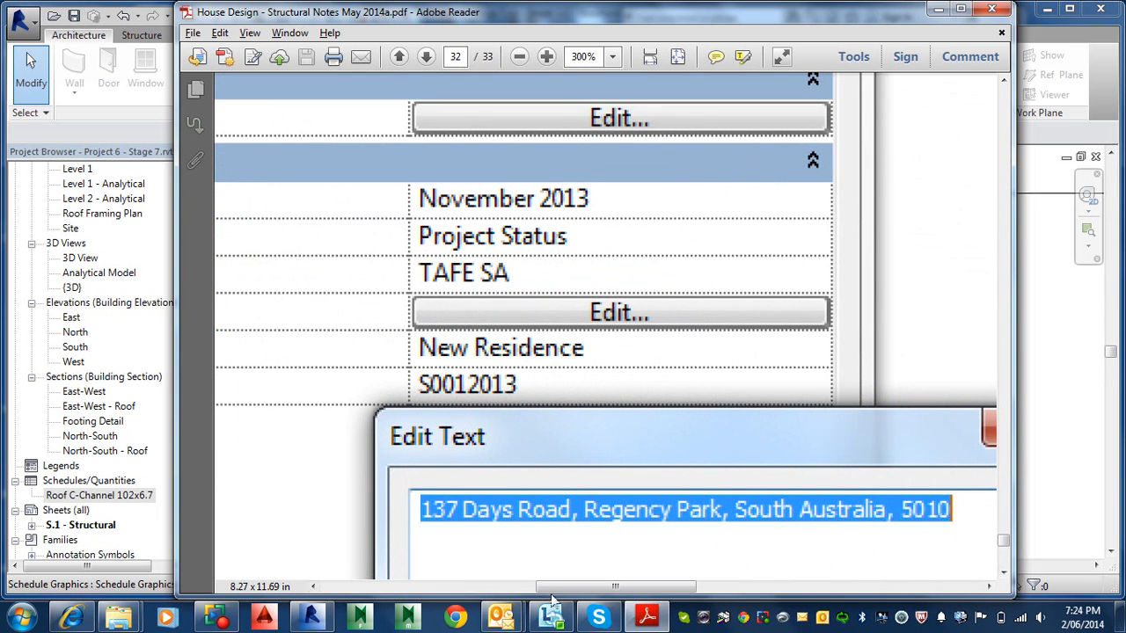
scroll(538, 462, down, 6)
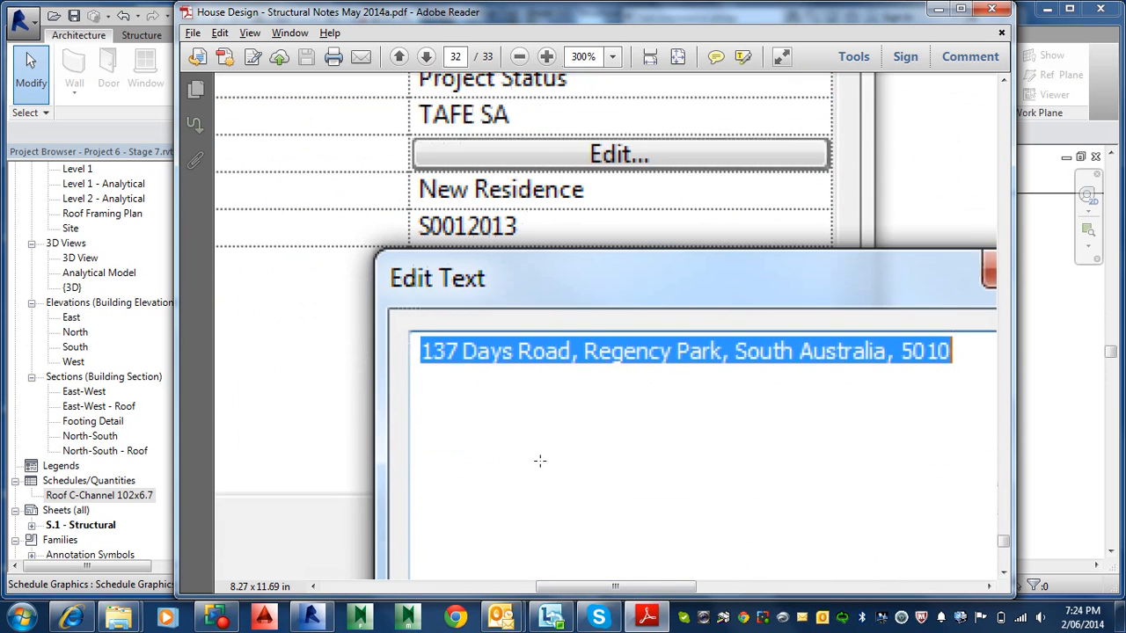
ctrl+scroll(539, 451, down, 4)
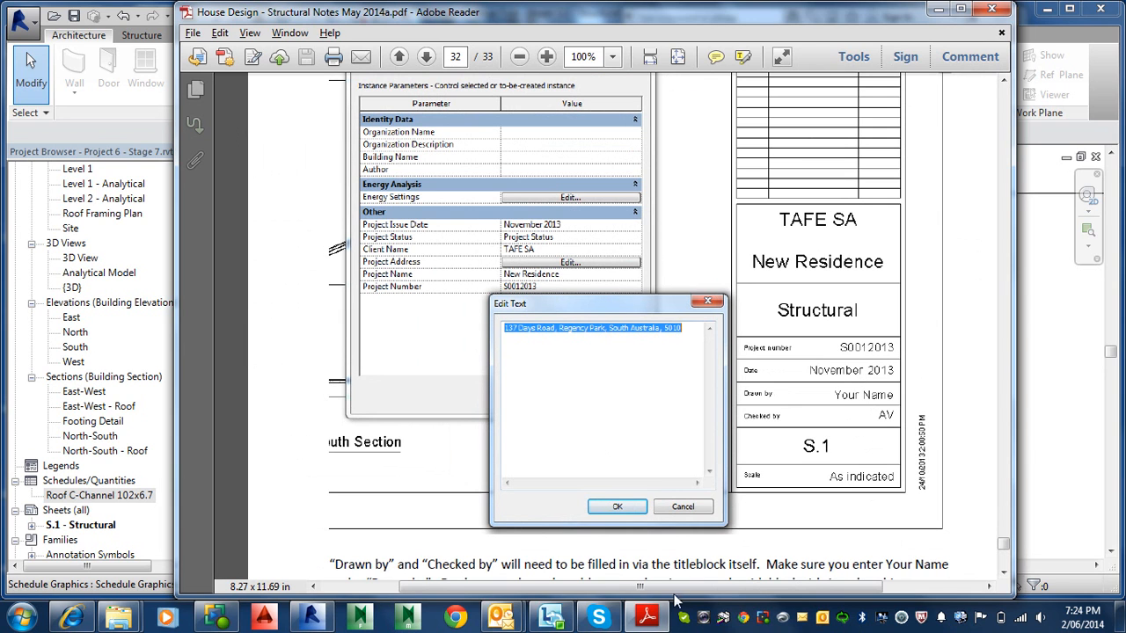
Step: Switch to Revit and set the Drawn by field in the title block of sheet S.1 to the initials AV
click(310, 618)
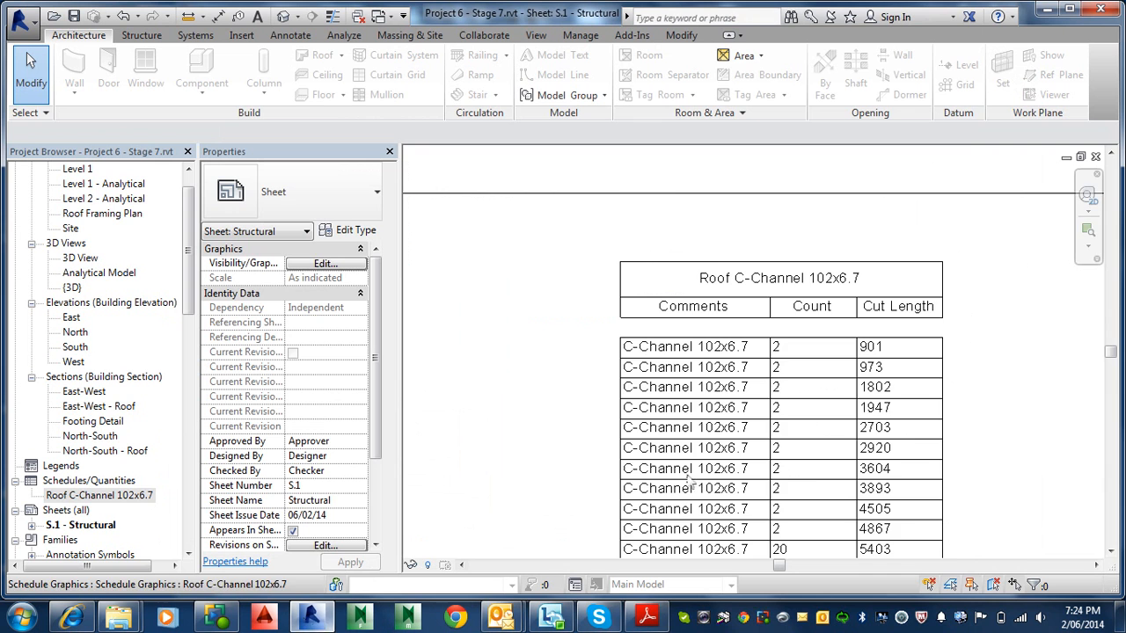
scroll(898, 361, down, 3)
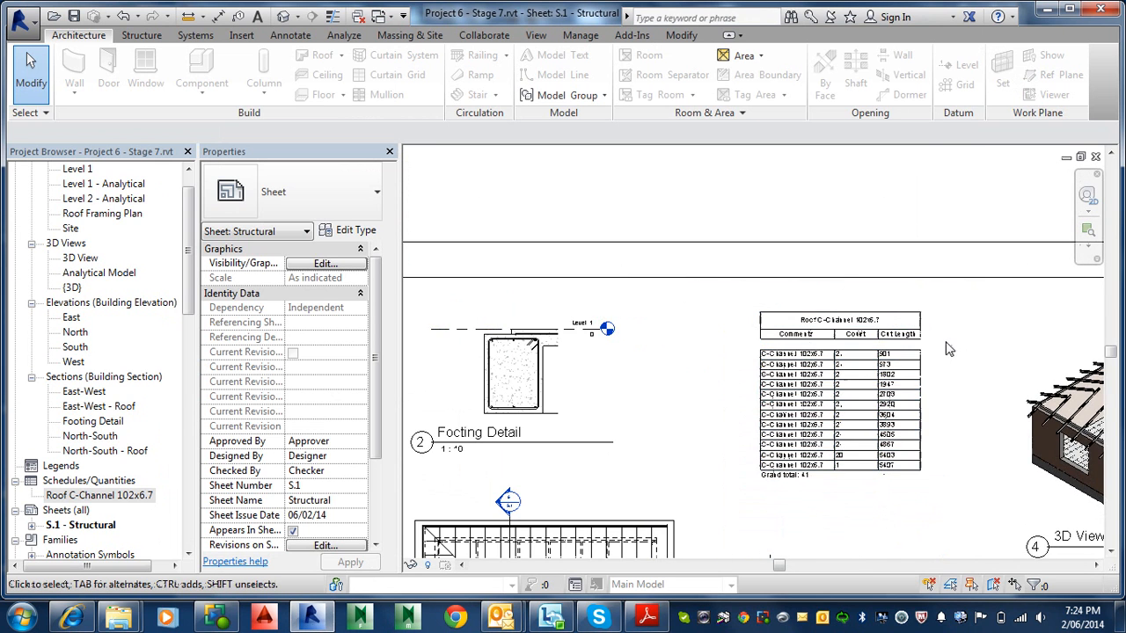
scroll(948, 349, down, 4)
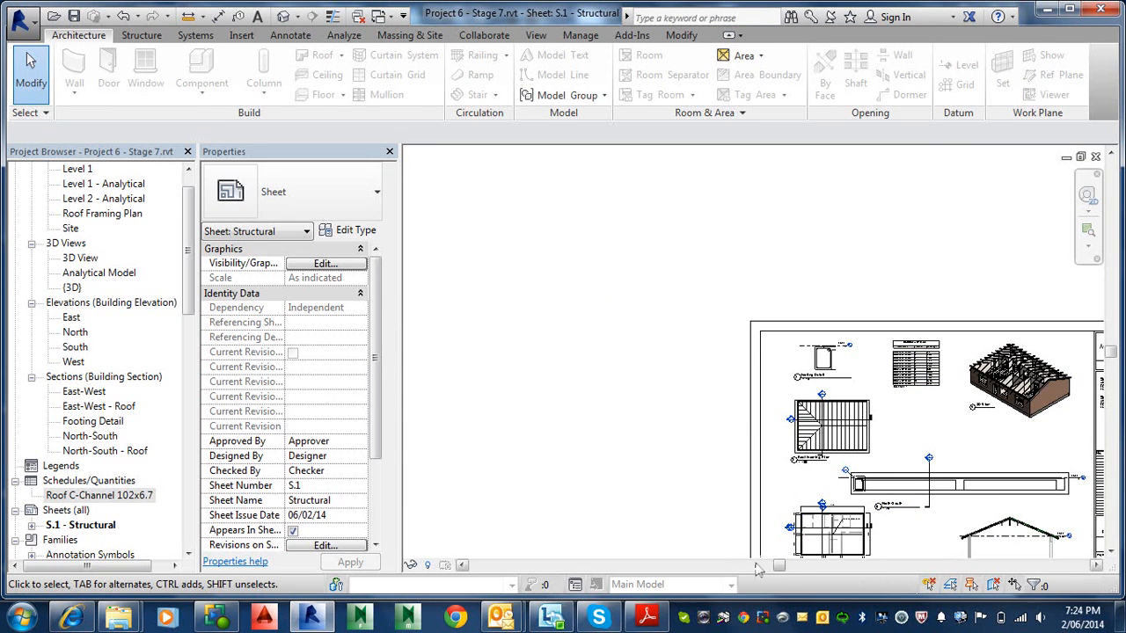
click(847, 569)
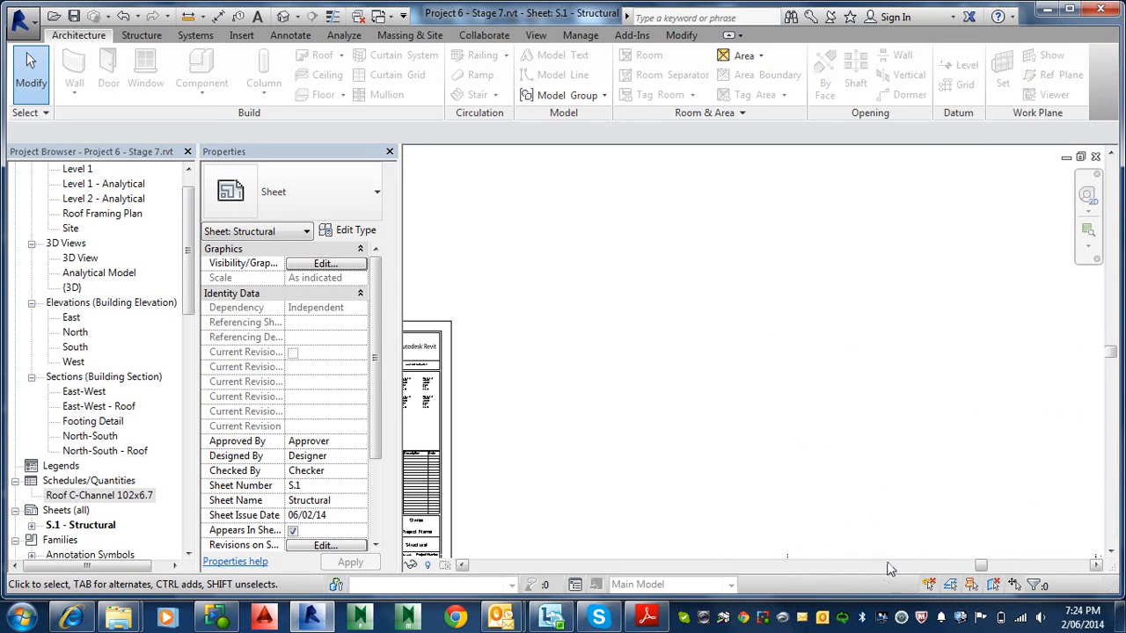
middle_click(528, 414)
middle_click(529, 415)
scroll(917, 499, up, 4)
middle_drag(1012, 518, 843, 425)
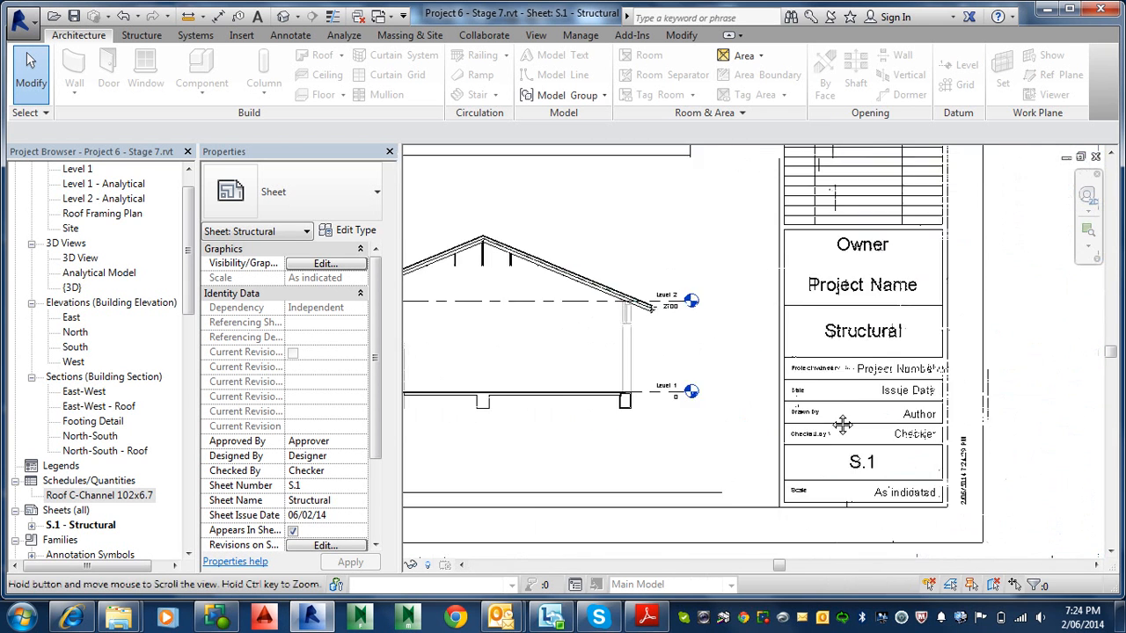
scroll(843, 425, up, 2)
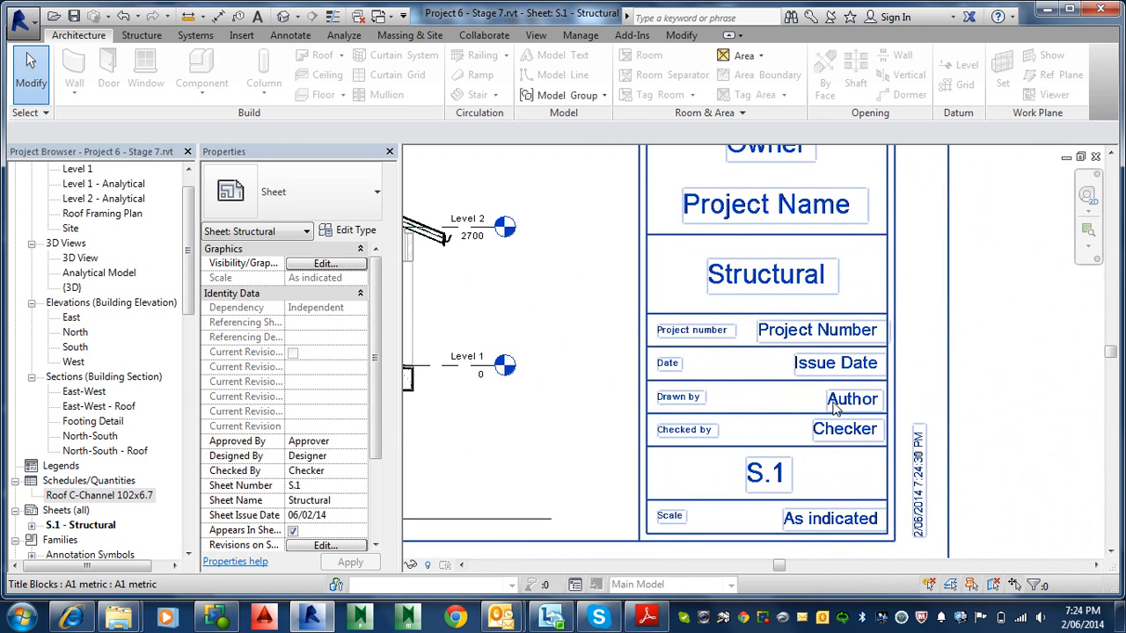
click(836, 407)
click(840, 403)
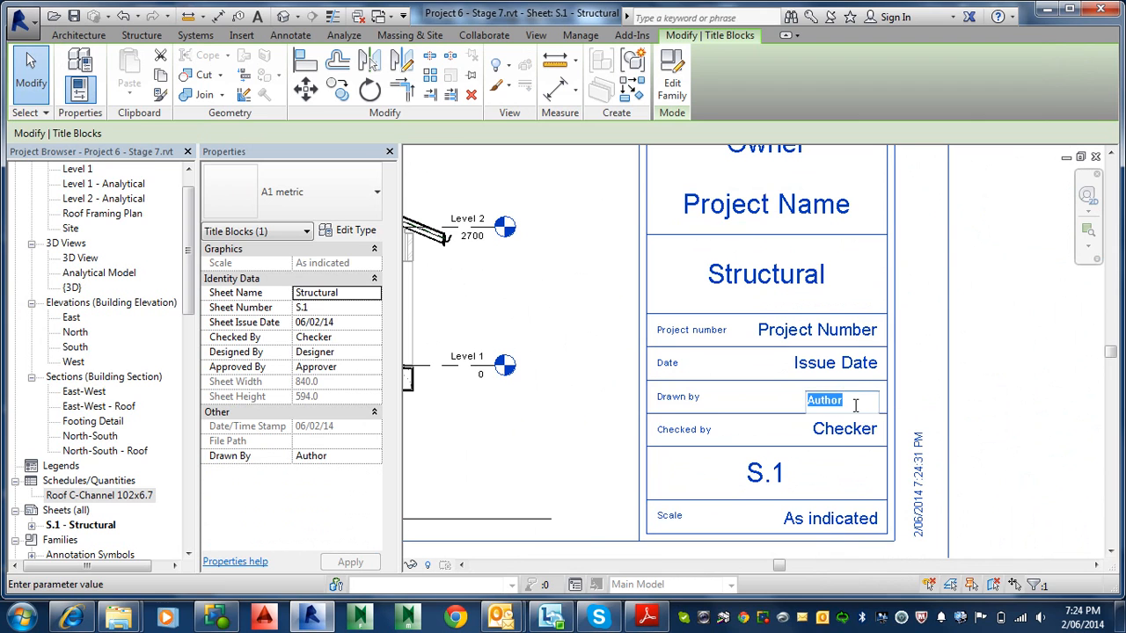
text(AV)
click(1040, 395)
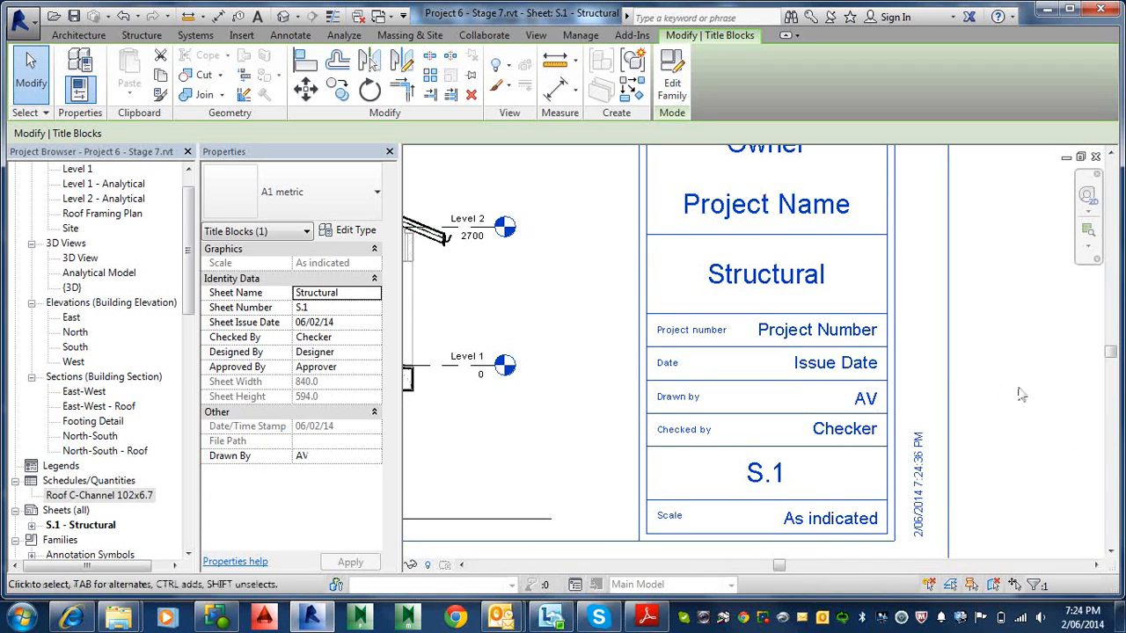
Step: Enter the checker's first name as the Checked By value in the title block properties
click(340, 368)
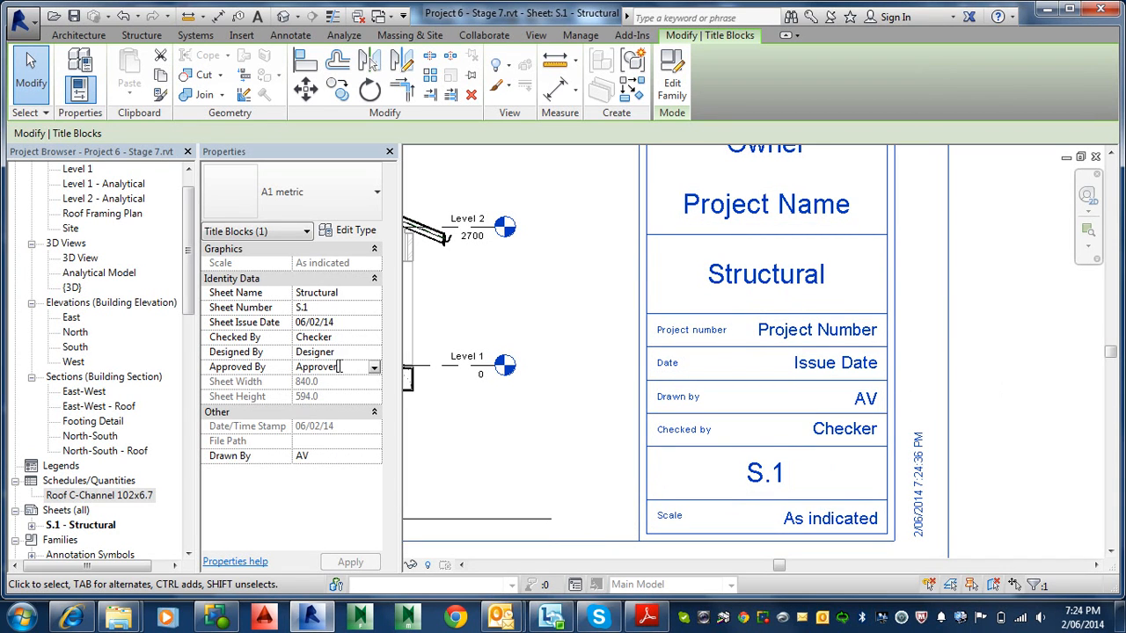
key(Return)
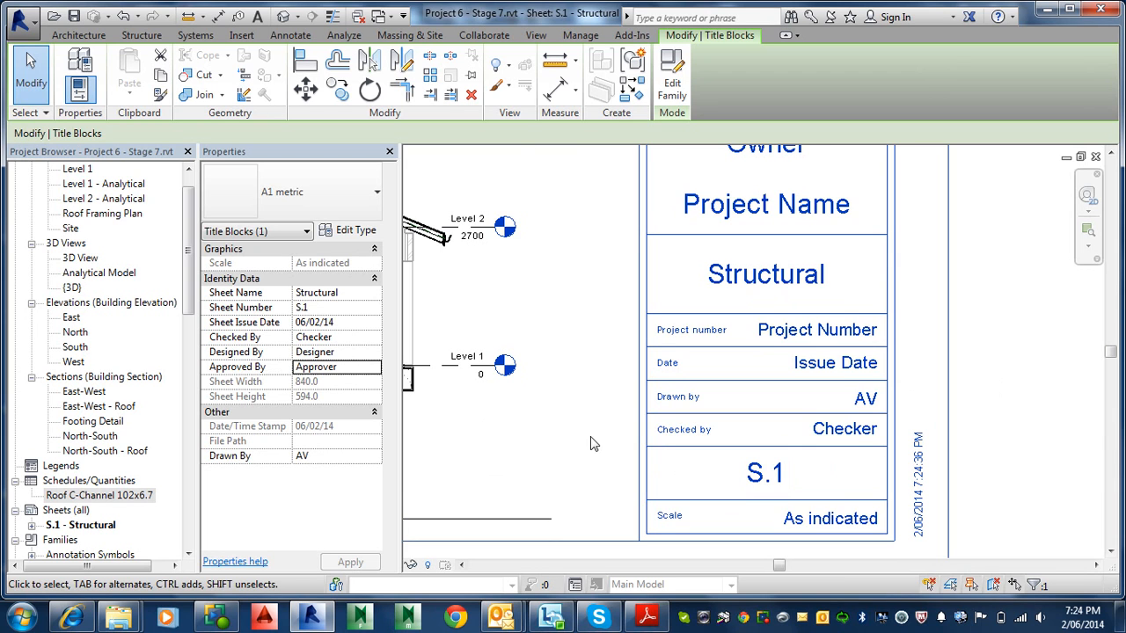
click(339, 339)
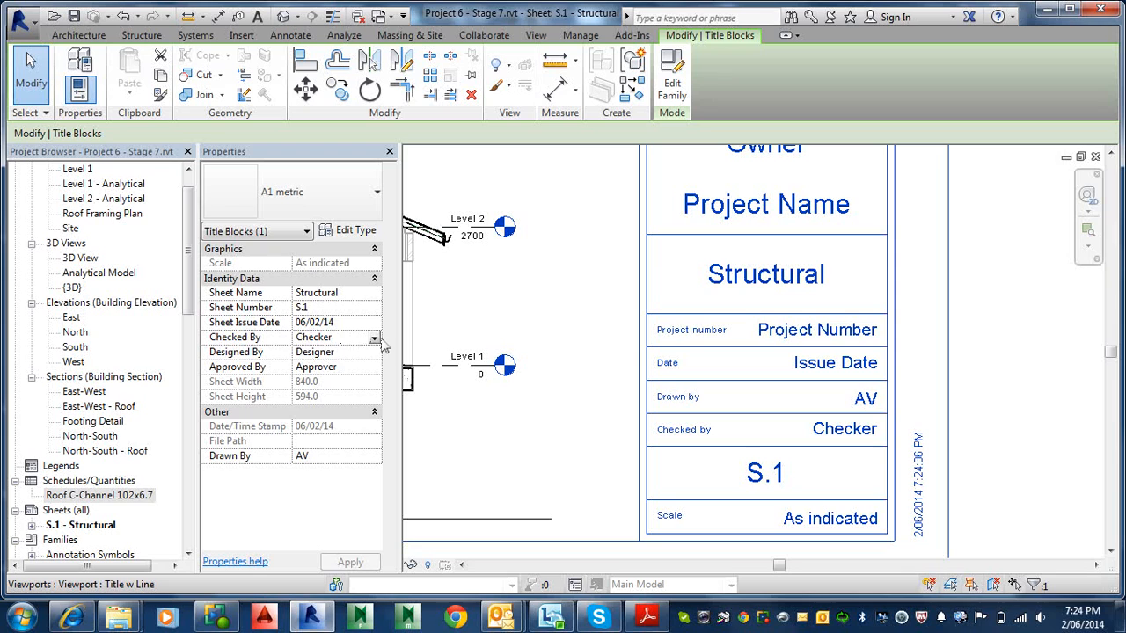
click(374, 338)
click(378, 347)
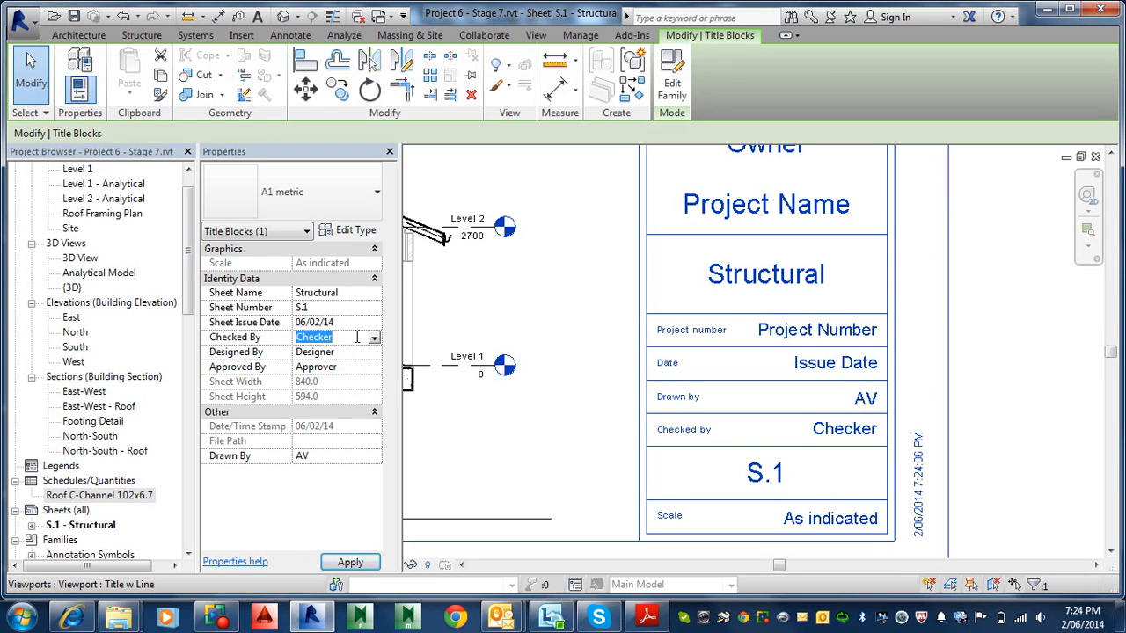
text(Andreas)
key(Return)
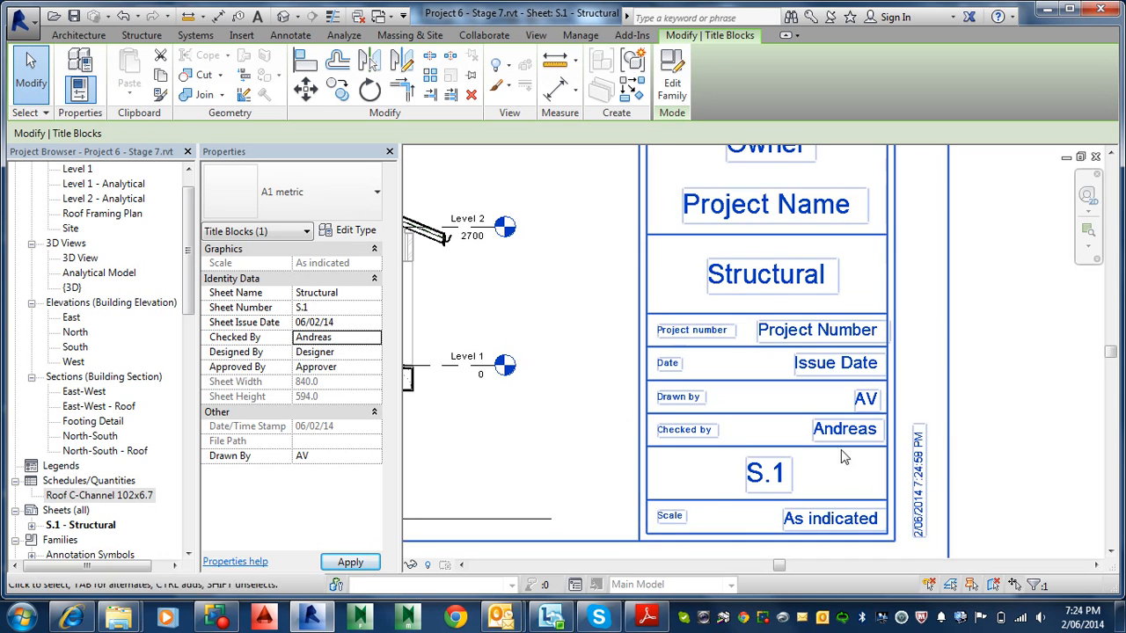
Step: Set the Checked by field in the title block to the initials DS
click(850, 431)
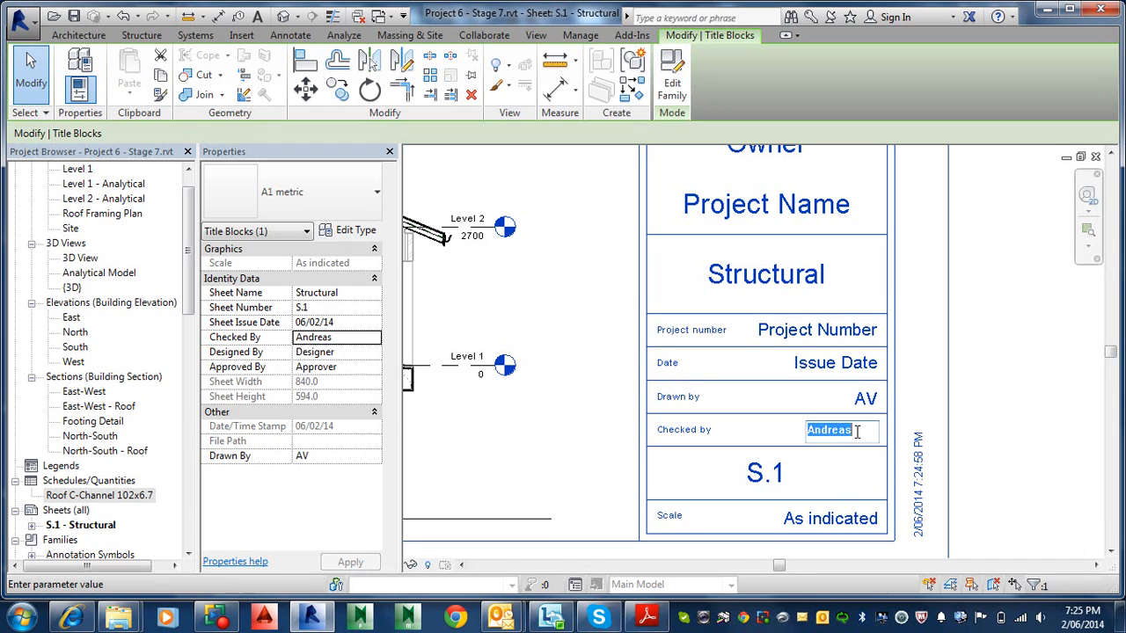
text(DS)
key(Return)
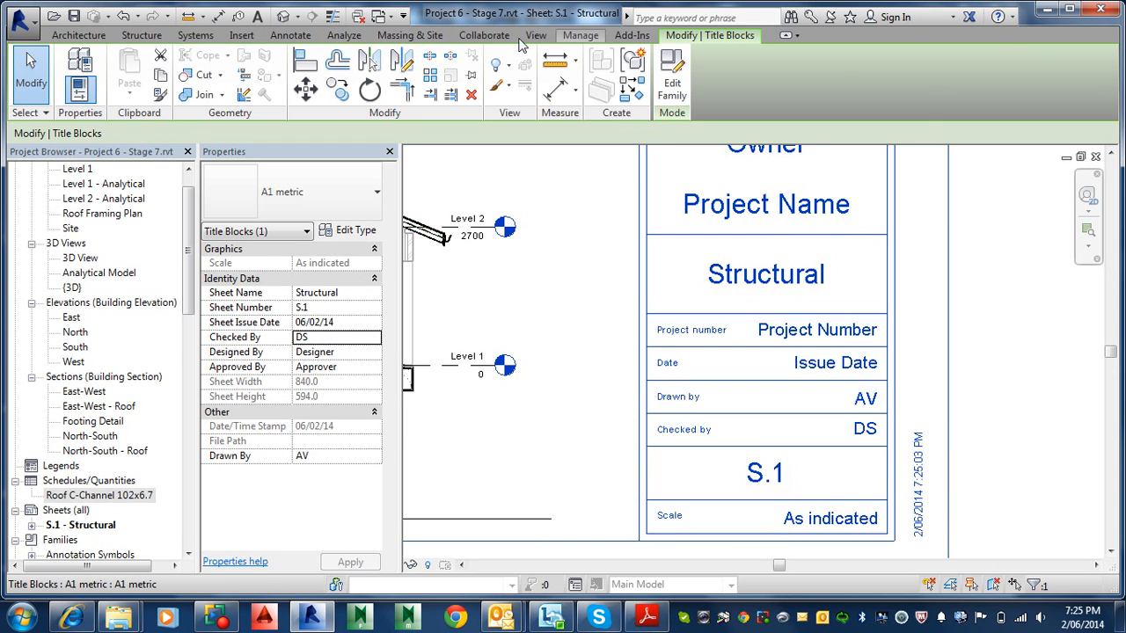
Step: Open the Project Information properties of the project
click(584, 35)
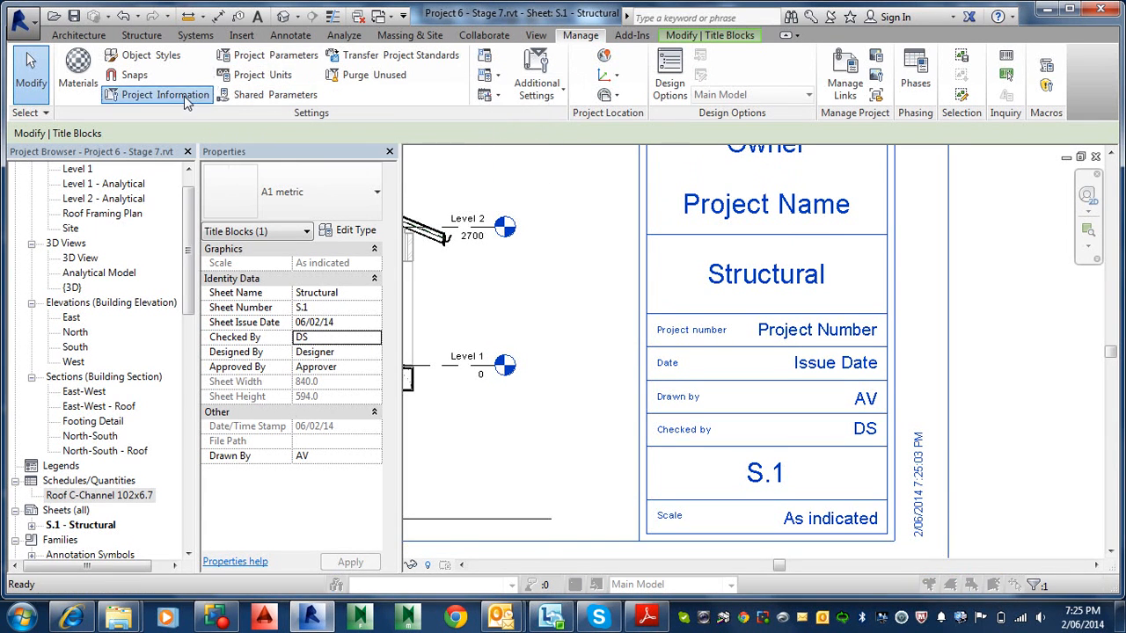
click(166, 94)
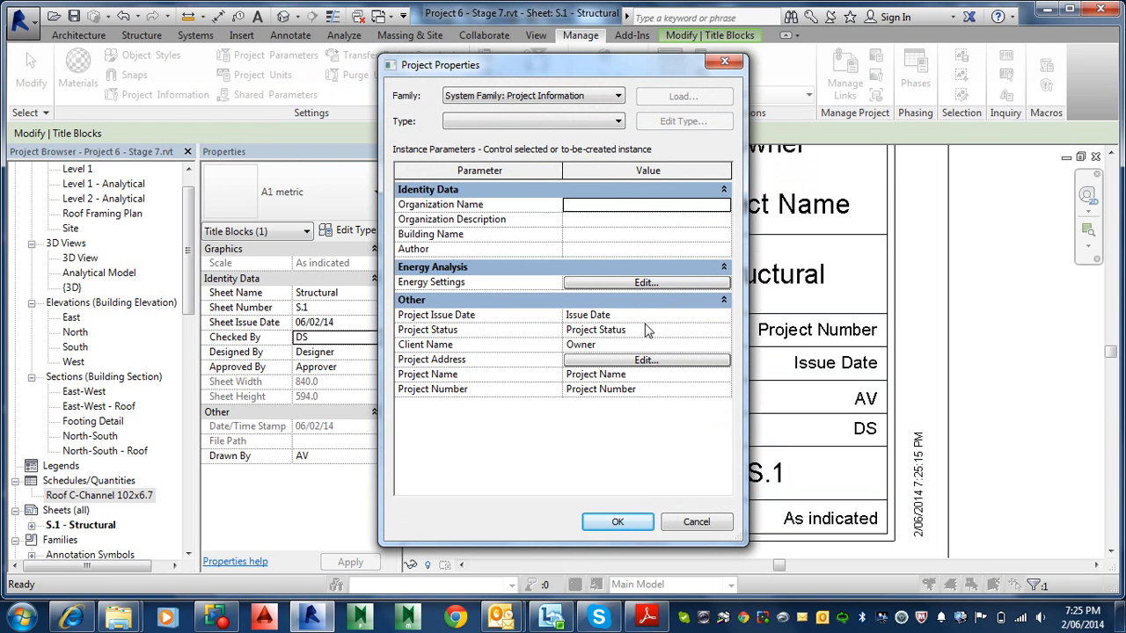
Step: Switch to the notes PDF in Adobe Reader and read the example values, the Drawn by and Checked by instructions, and the submission requirements
click(647, 618)
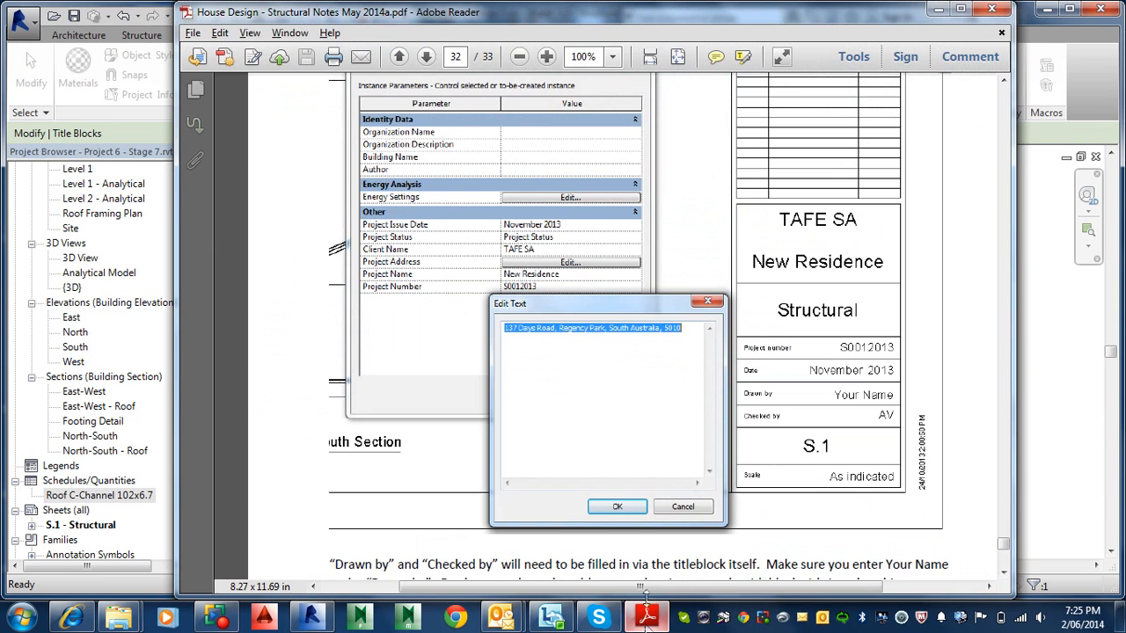
key(ctrl+1)
ctrl+scroll(681, 221, up, 1)
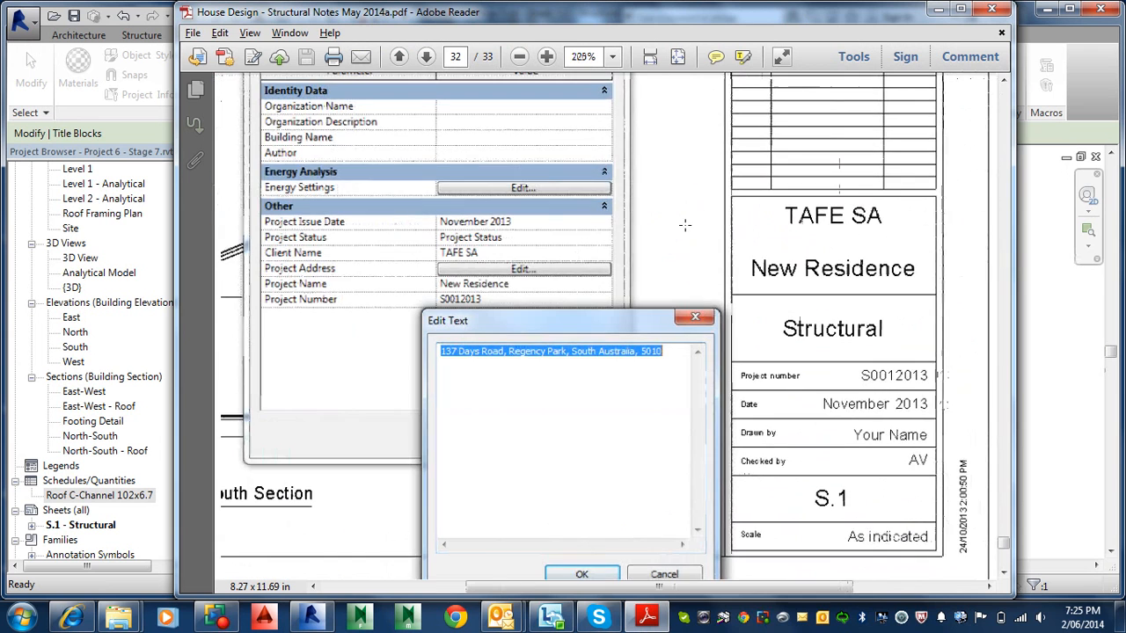
scroll(582, 341, down, 2)
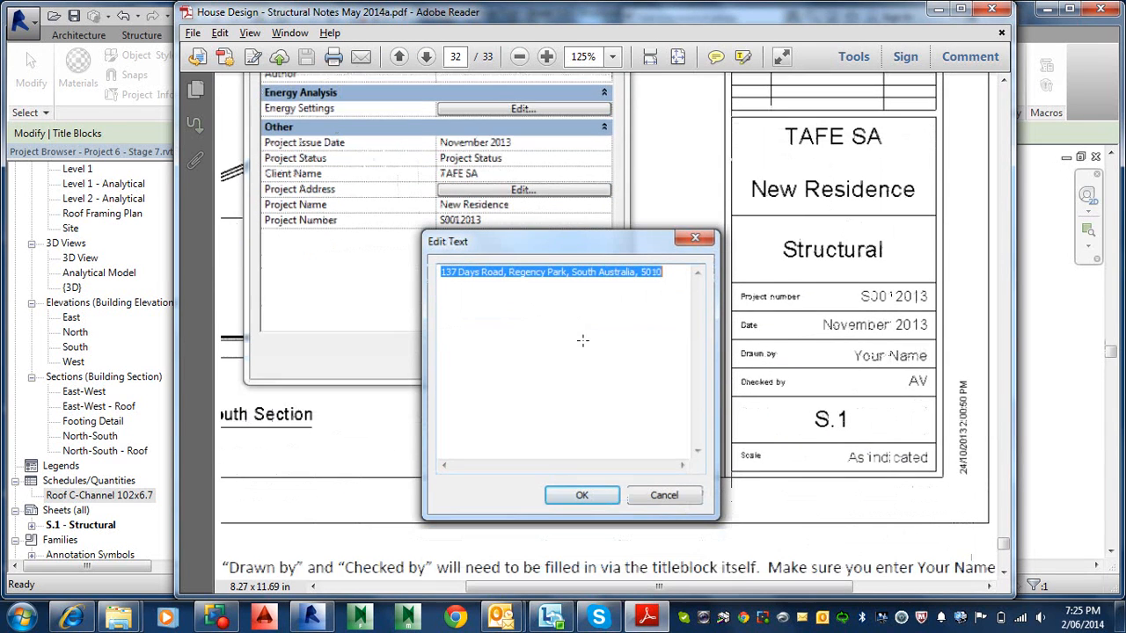
scroll(660, 364, down, 1)
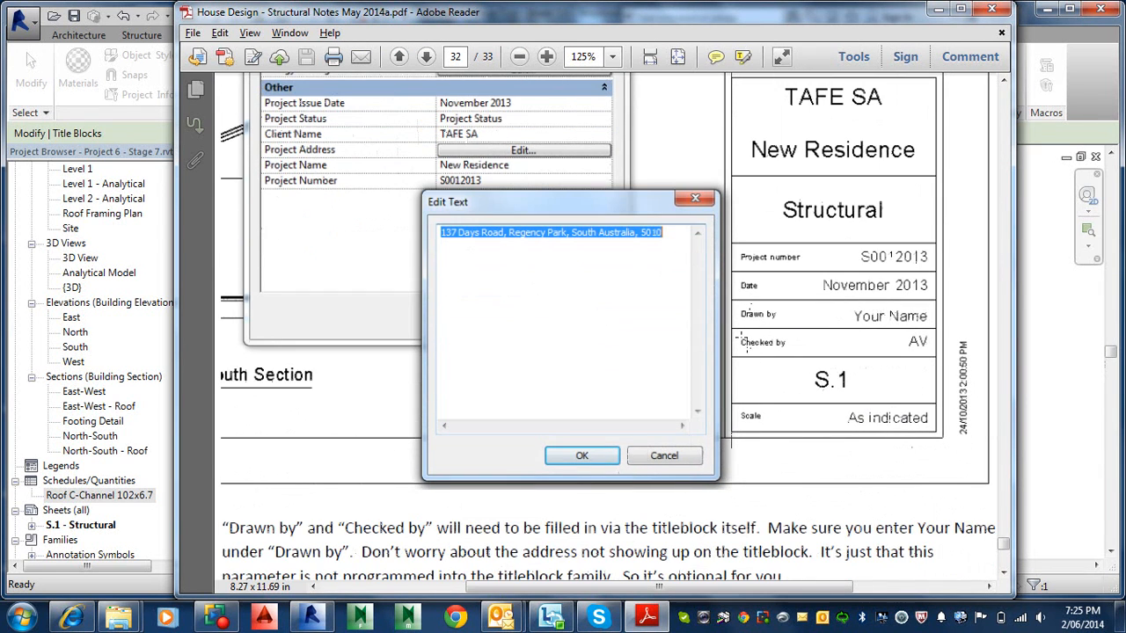
ctrl+scroll(497, 498, down, 3)
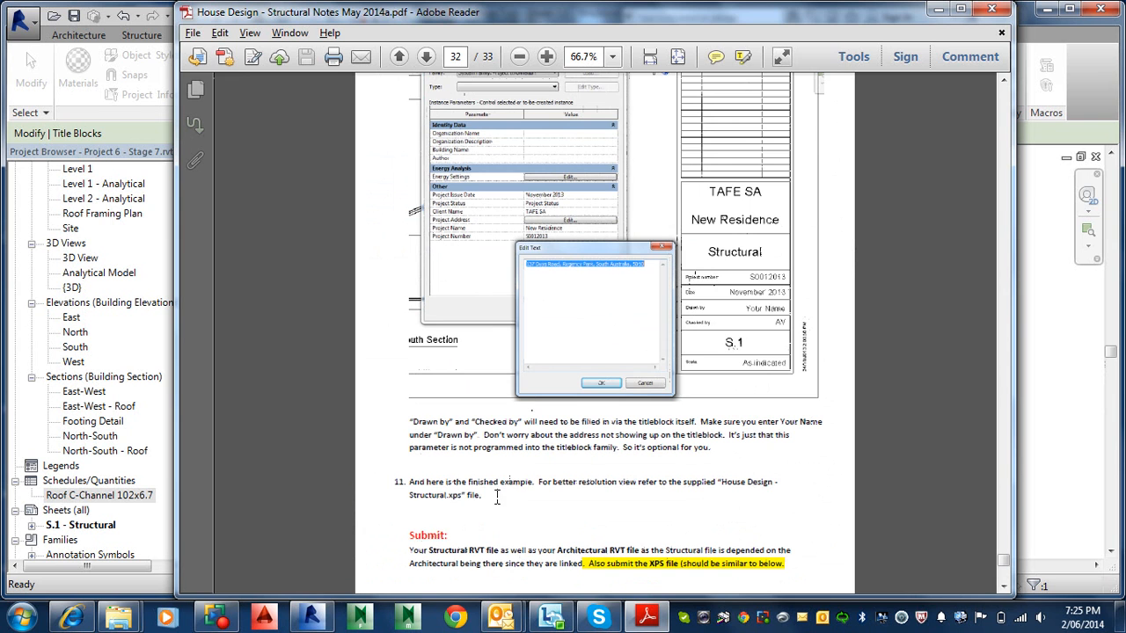
ctrl+scroll(481, 494, up, 2)
ctrl+scroll(498, 405, down, 2)
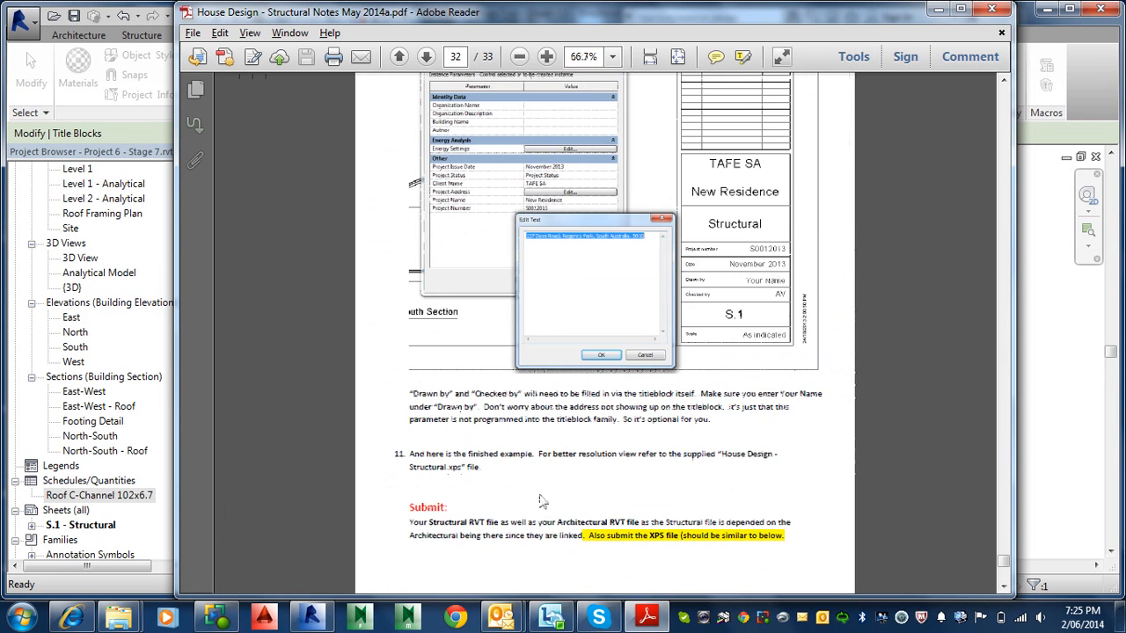
ctrl+scroll(576, 546, up, 1)
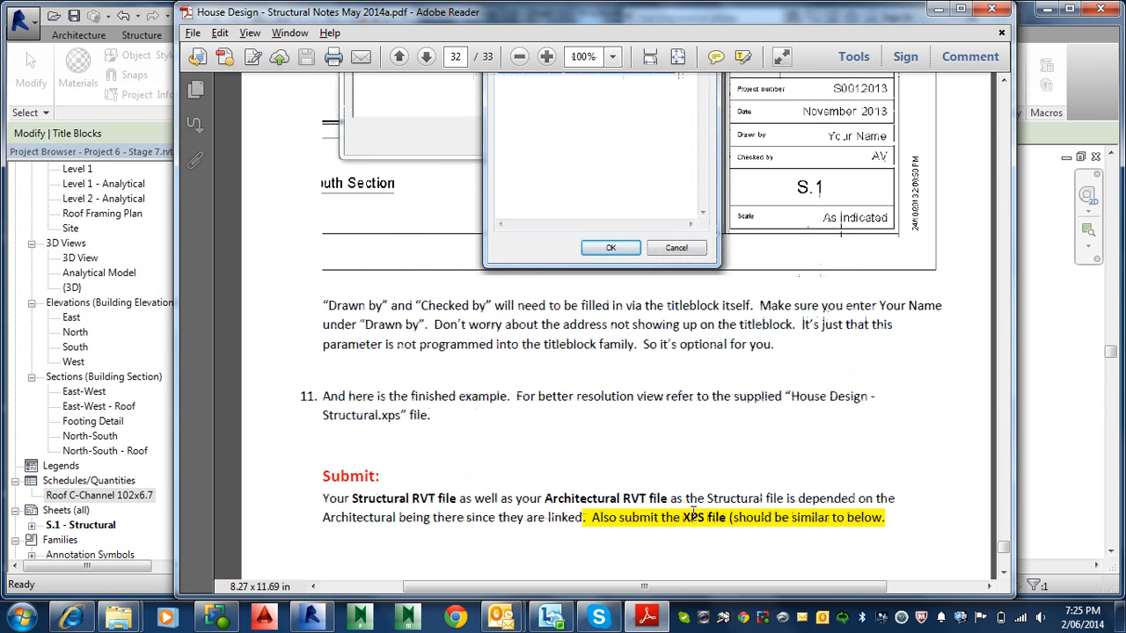